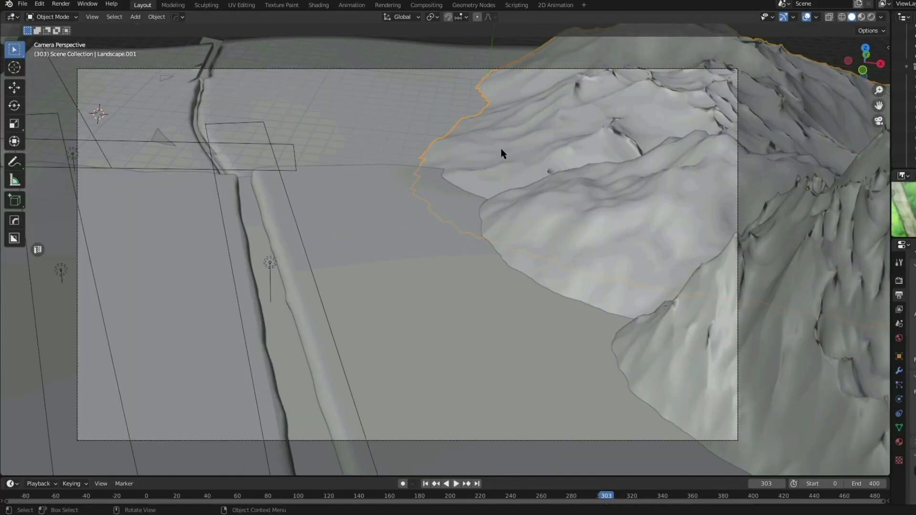
Examine how the scene is assembled by selecting the mountain landscapes and the separate ground planes along the road in turn
scroll(513, 138, "down", 3)
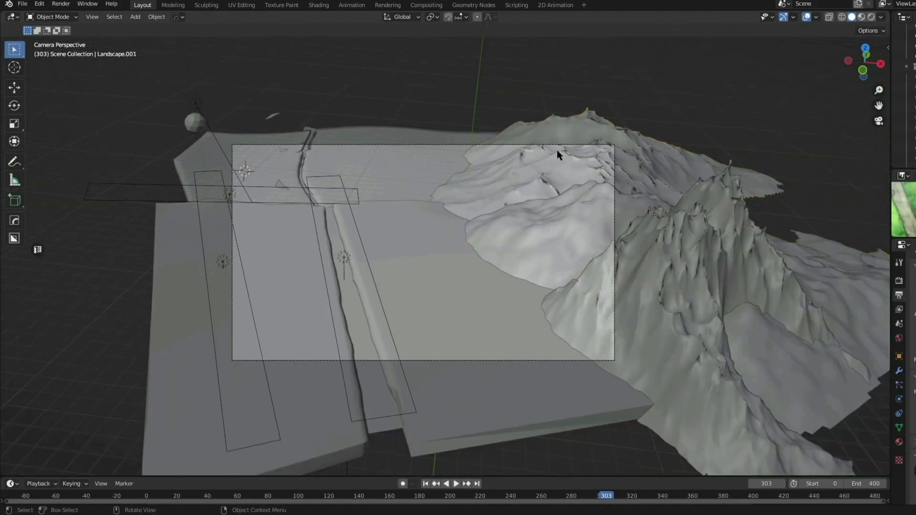
scroll(557, 150, "up", 2)
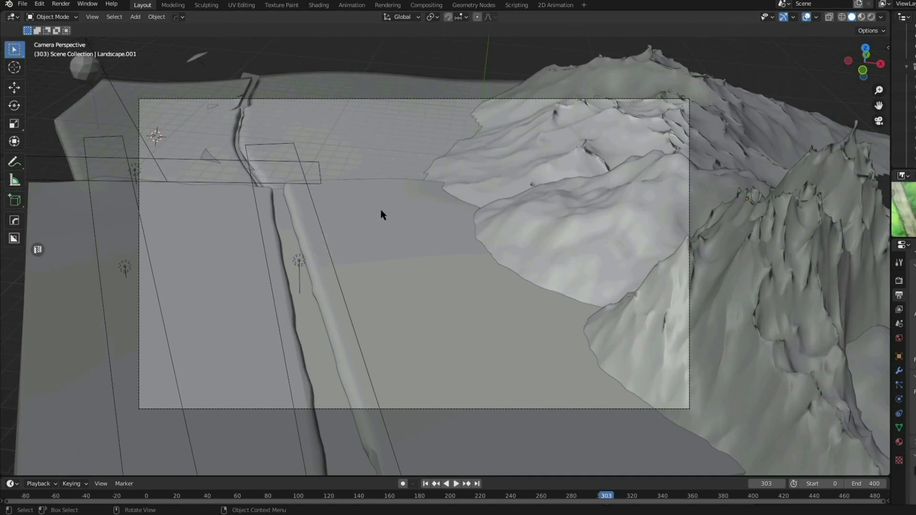
left_click(560, 150)
left_click(660, 295)
left_click(411, 302)
left_click(233, 258)
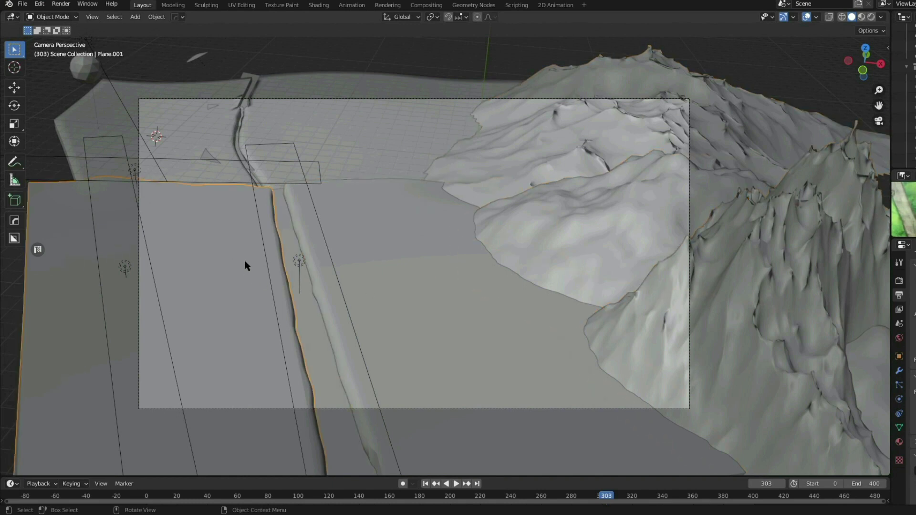
left_click(414, 219)
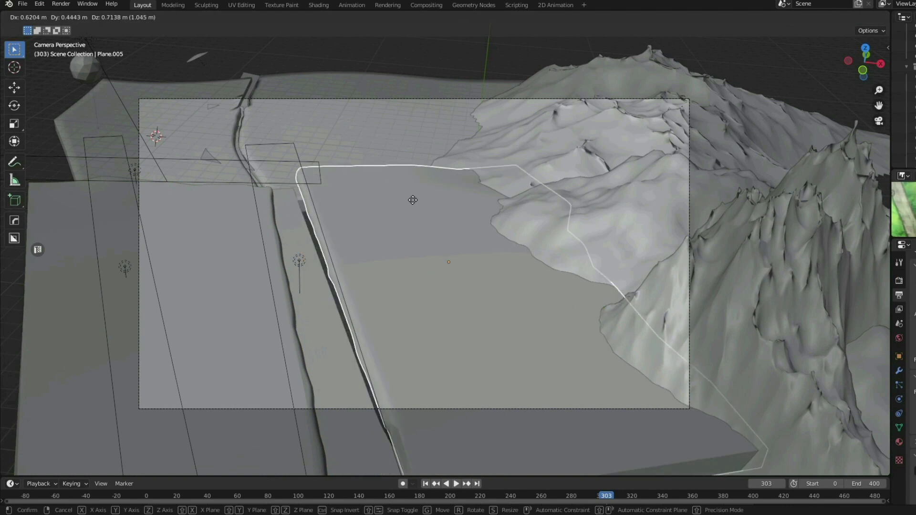
key("g")
right_click(388, 171)
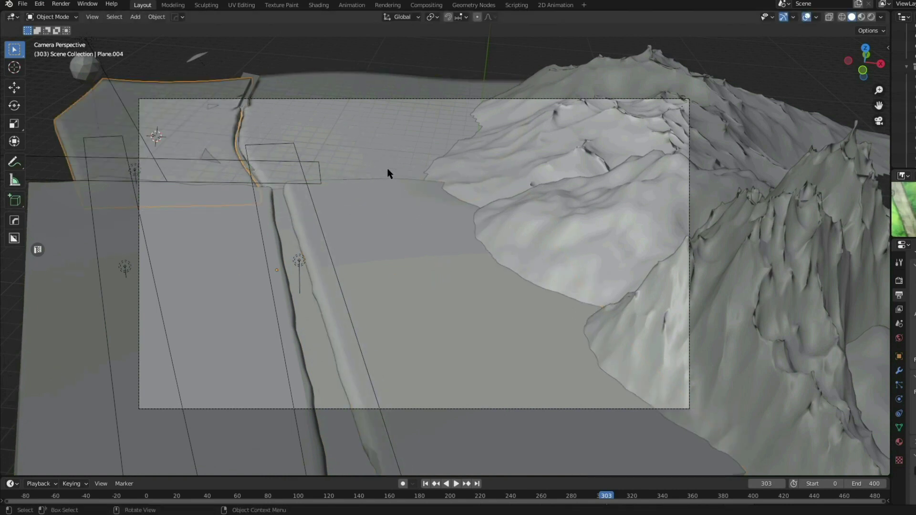
scroll(431, 227, "up", 2)
middle_click_drag(430, 227, 391, 213, "shift")
scroll(460, 179, "down", 2)
left_click(733, 183)
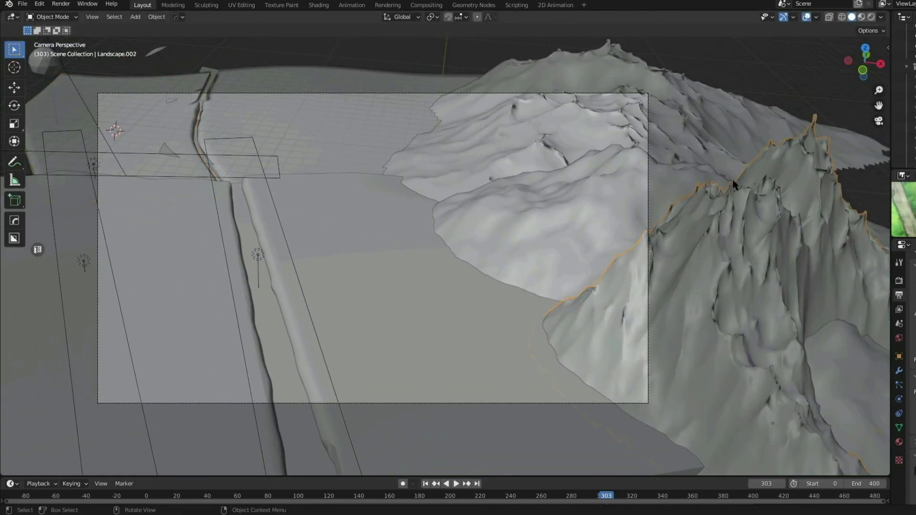
Search the add-on preferences for "landsca" to check the A.N.T.Landscape add-on, and close the preferences
left_click_drag(891, 203, 877, 202)
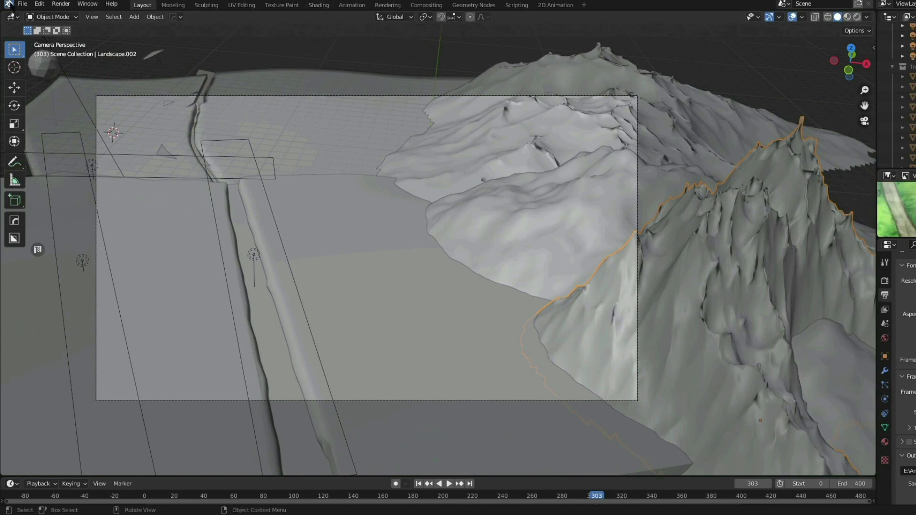
left_click(22, 4)
mouse_move(39, 4)
left_click(52, 149)
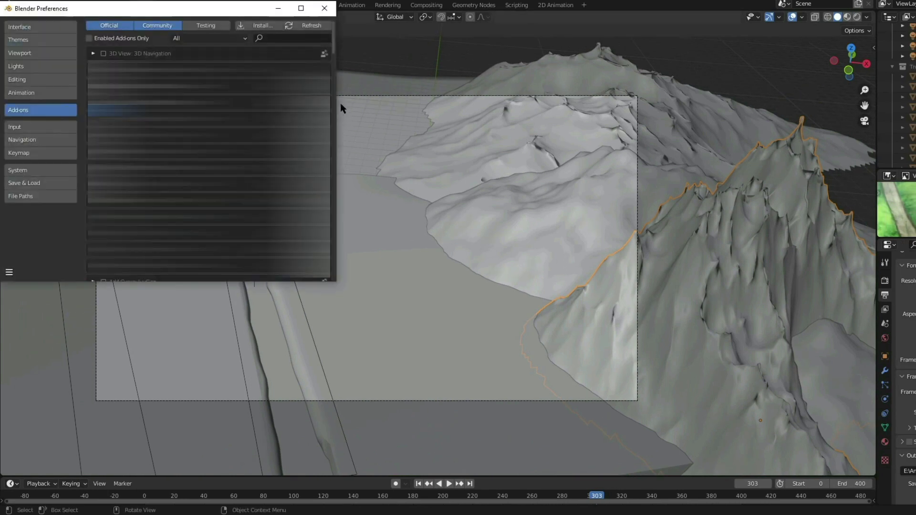
left_click(274, 38)
type("landsca")
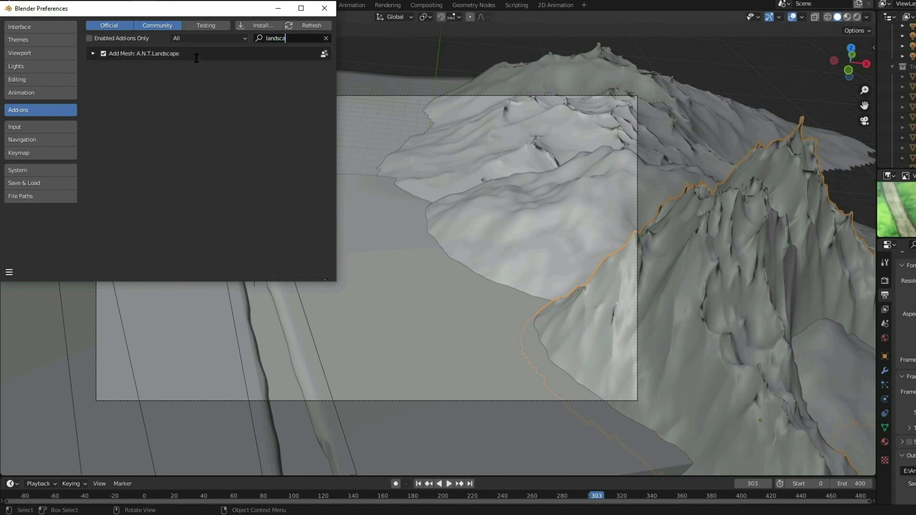
left_click(324, 8)
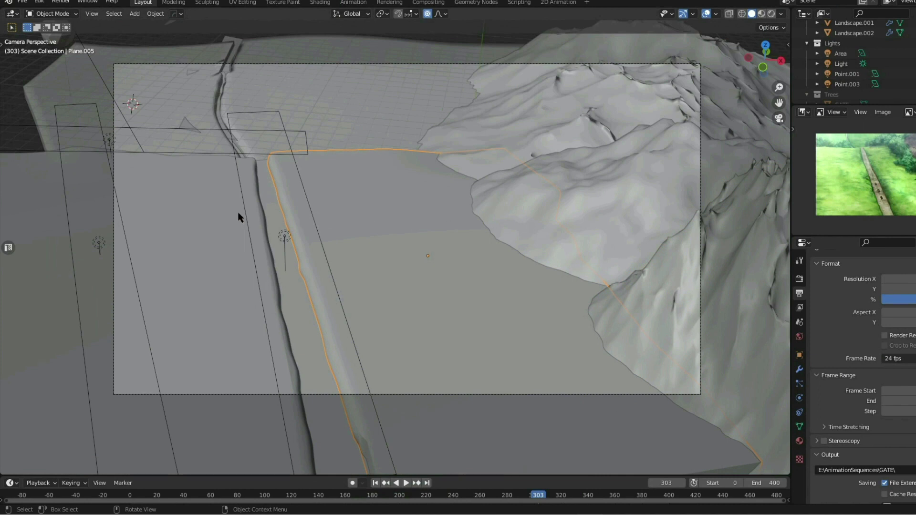
Enter Edit Mode on the ground plane between the road and the mountains and select a vertex in its upper middle
left_click(469, 42)
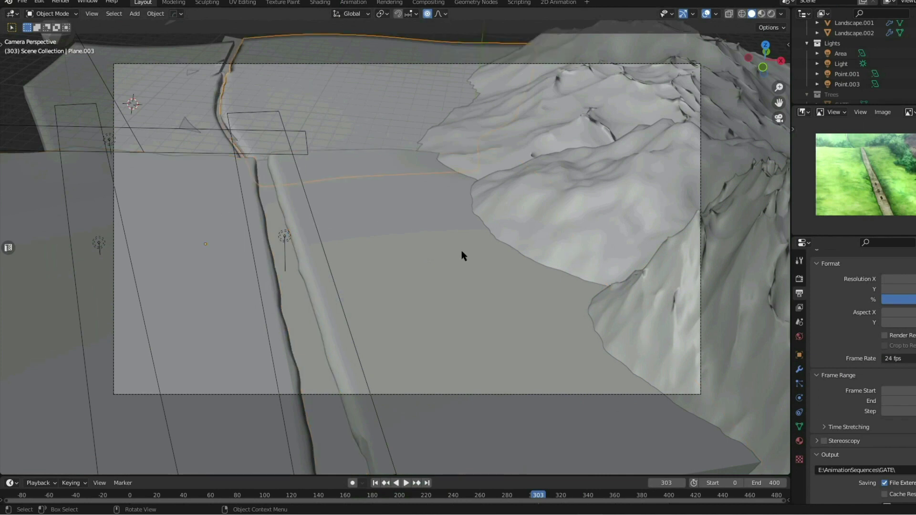
left_click(442, 253)
key("Tab")
left_click(414, 223)
key("g")
key("z")
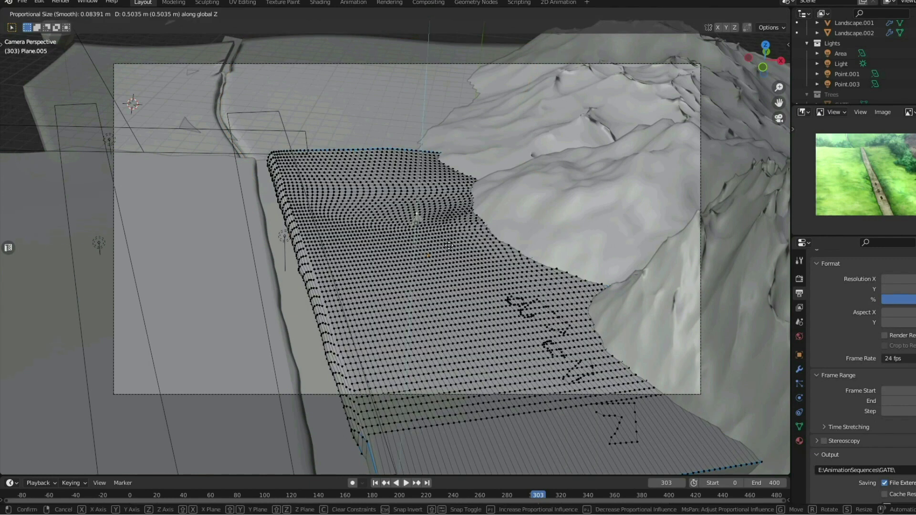
right_click(449, 246)
key("g")
key("z")
scroll(446, 225, "down", 20)
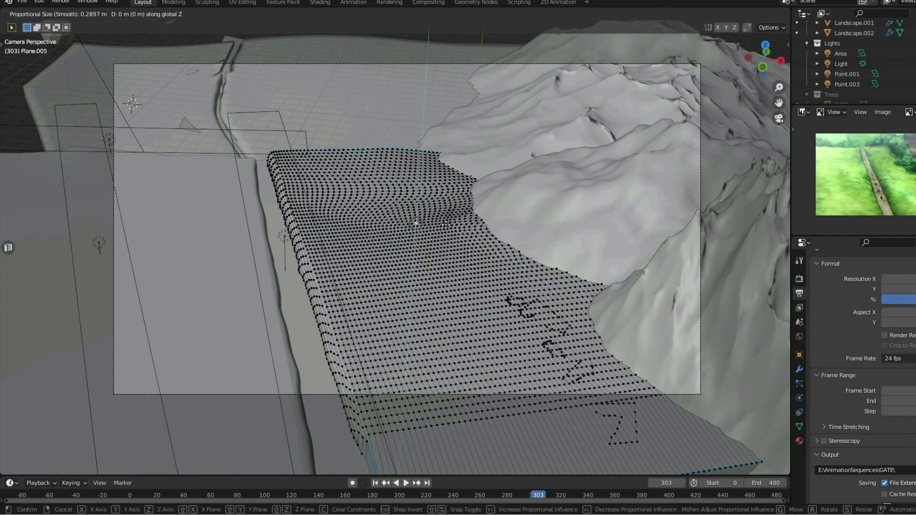
right_click(445, 227)
Move the selected ground vertex with proportional editing to gently reshape the surrounding terrain, and return to Object Mode
key("g")
scroll(445, 228, "down", 20)
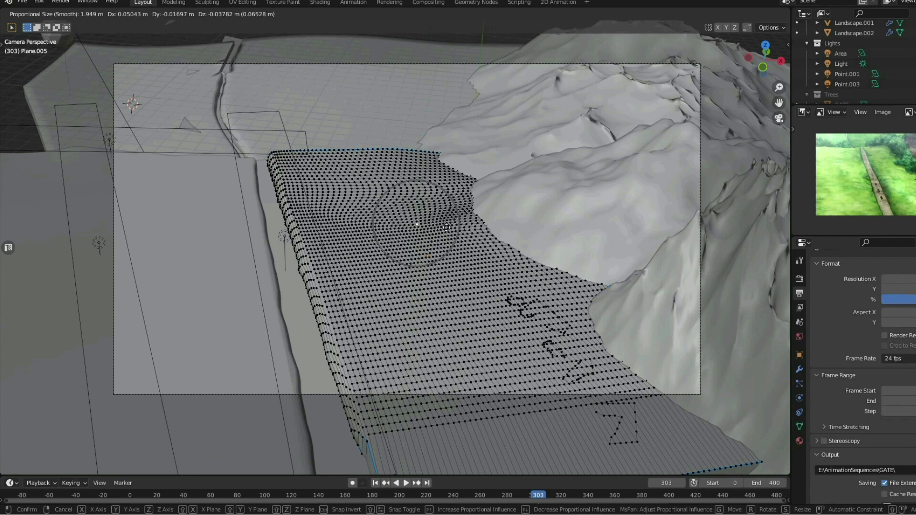
left_click(445, 226)
key("Tab")
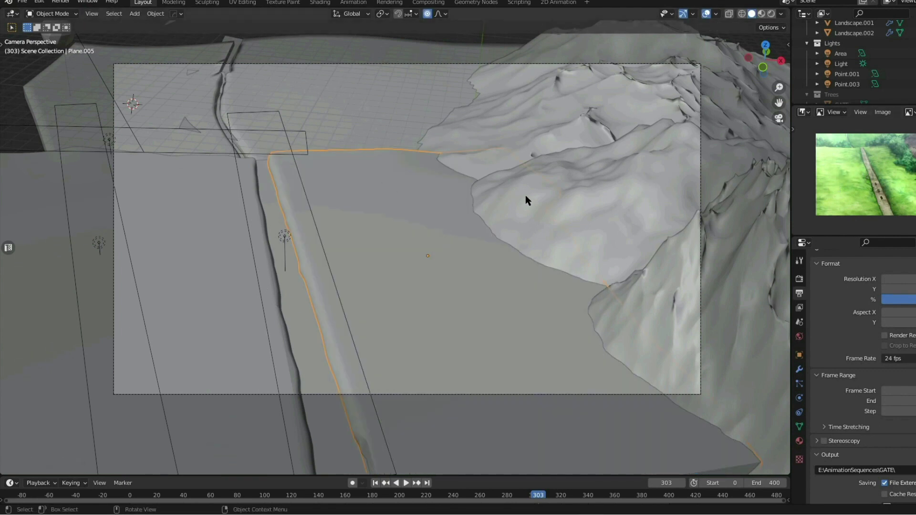
key("Tab")
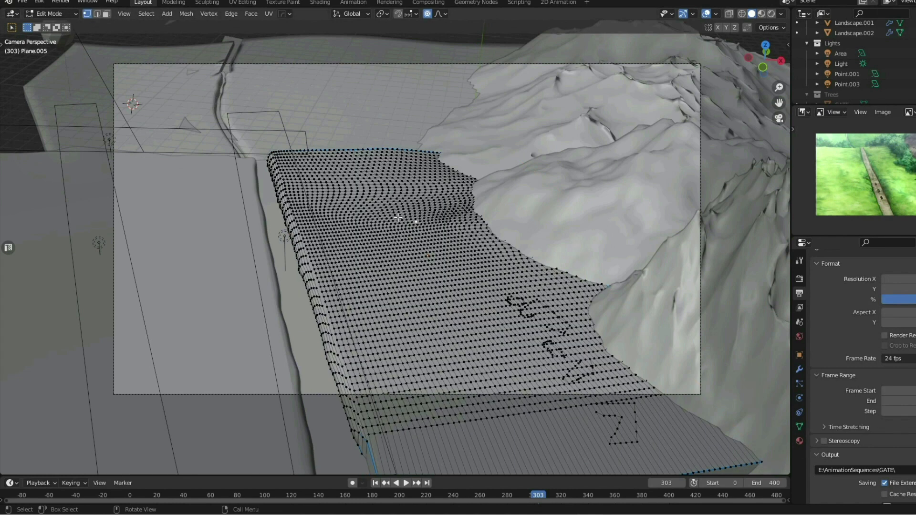
key("g")
scroll(427, 211, "up", 3)
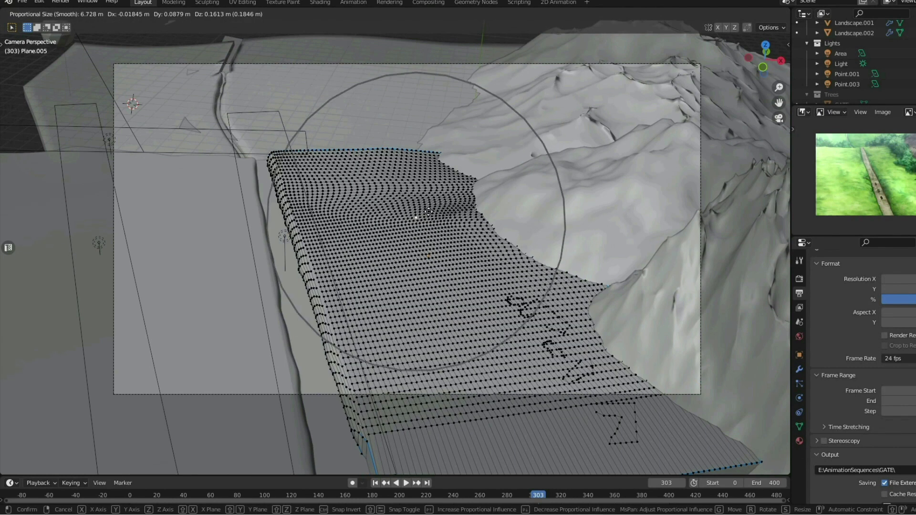
right_click(428, 211)
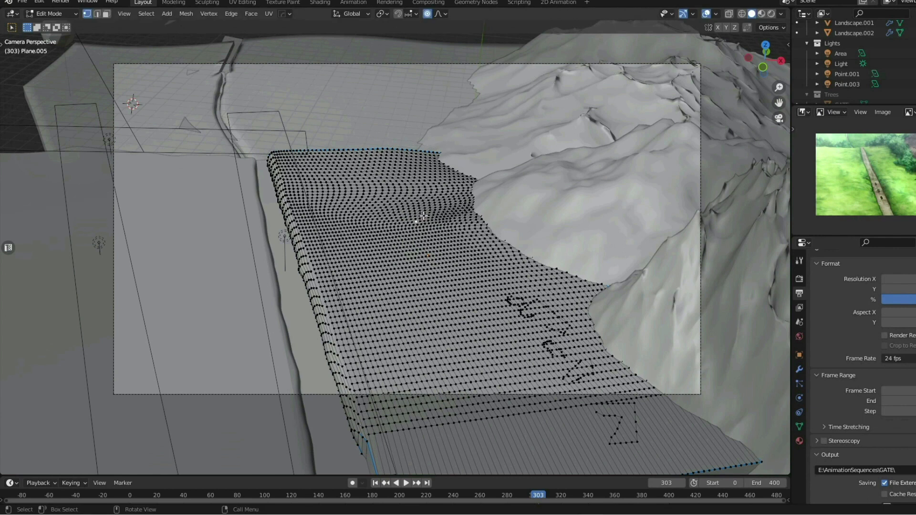
key("Tab")
Examine the distant ground planes on both sides of the road by selecting them in turn
middle_click_drag(347, 182, 376, 200, "shift")
scroll(416, 195, "up", 2)
scroll(377, 200, "down", 3)
scroll(424, 175, "up", 1)
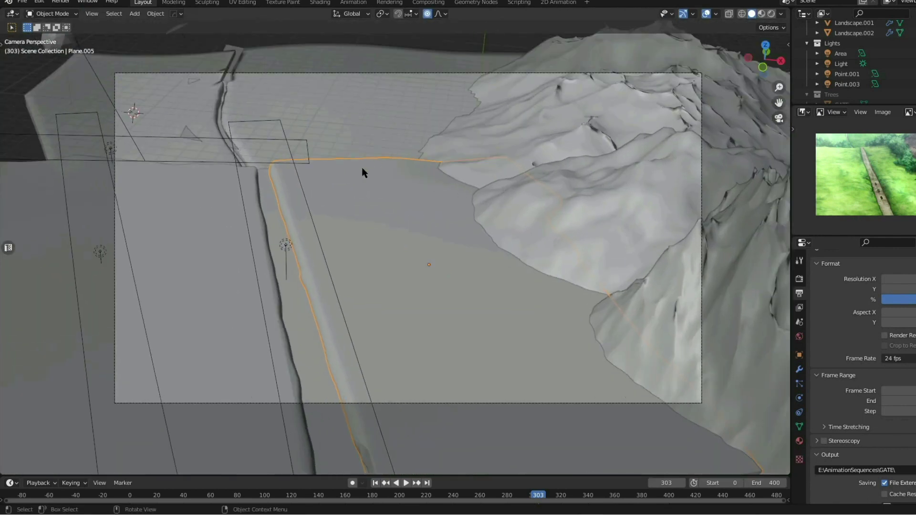
left_click(345, 128)
left_click(180, 143)
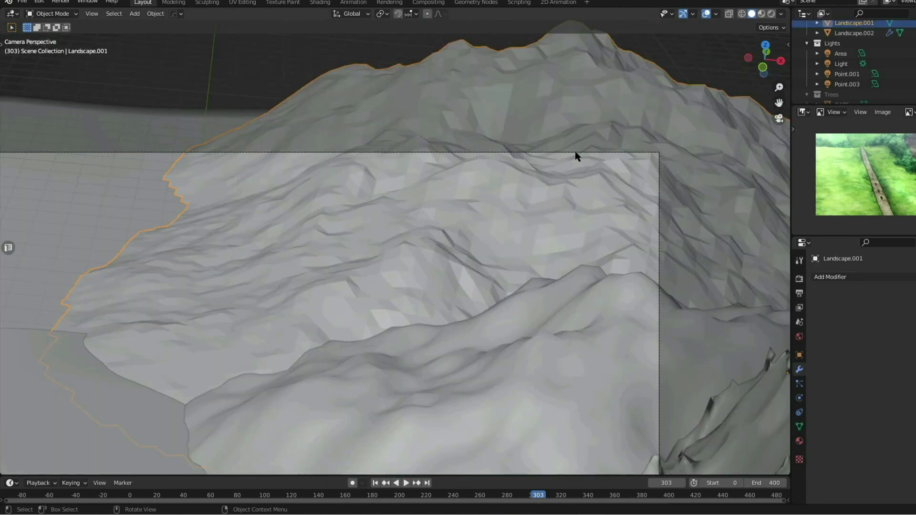
Apply smooth shading to the rear mountain, Landscape.001
key("g")
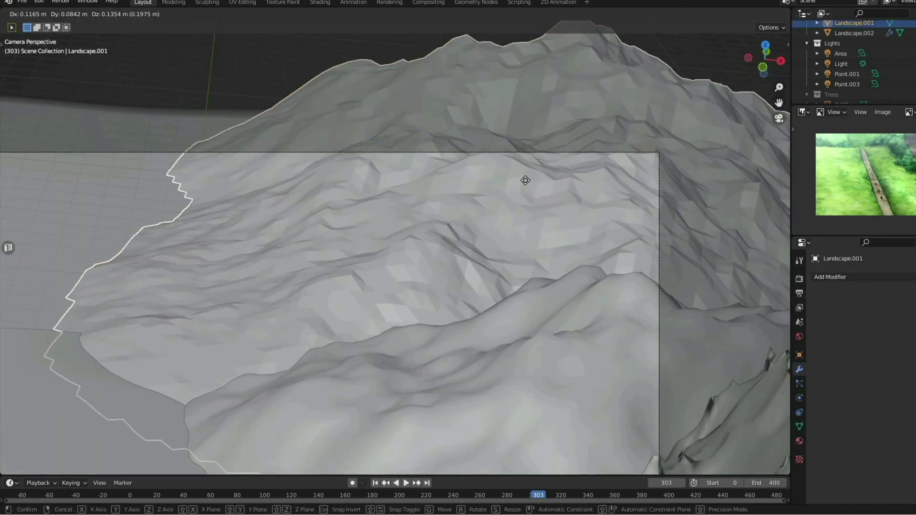
left_click(515, 200)
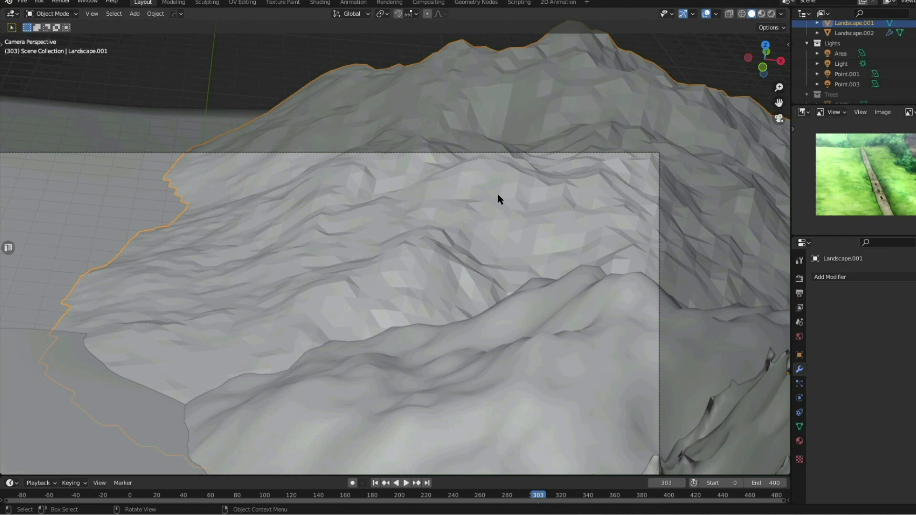
right_click(531, 185)
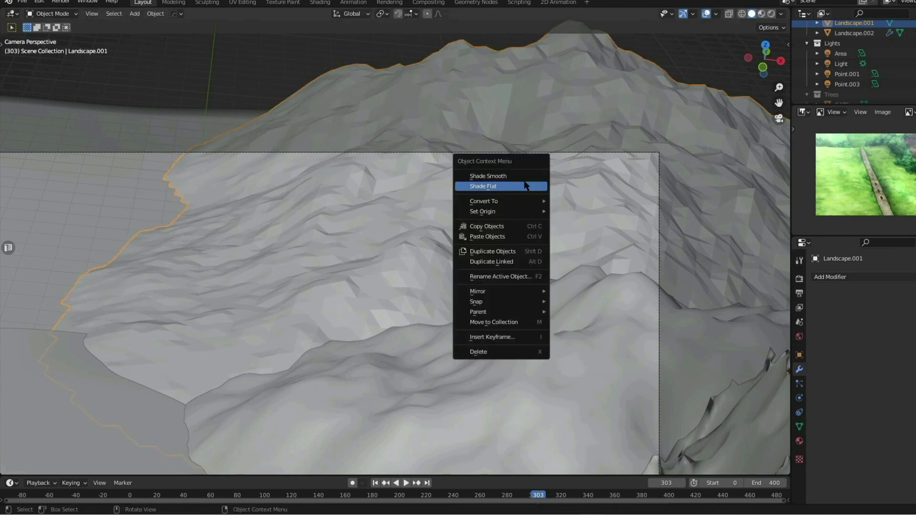
left_click(521, 176)
Add a Displace modifier to the rear mountain and set its strength to -0.05
left_click(832, 277)
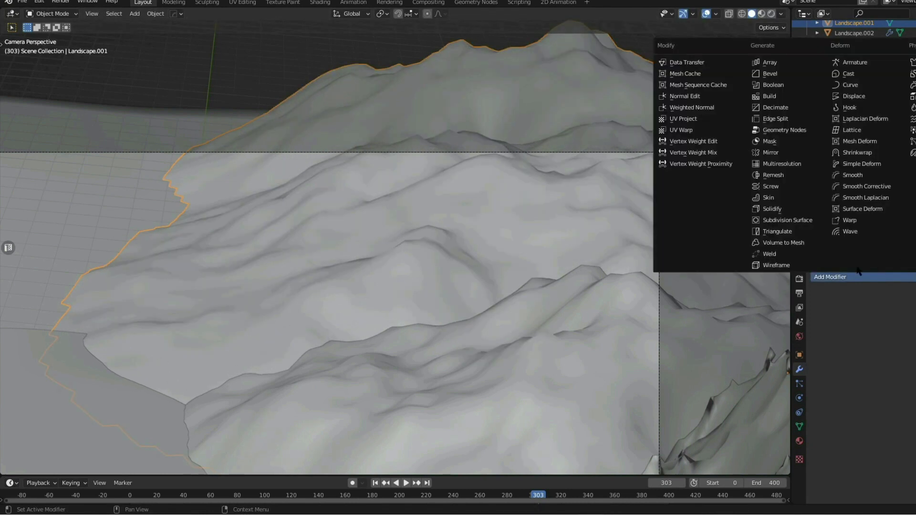
left_click(854, 95)
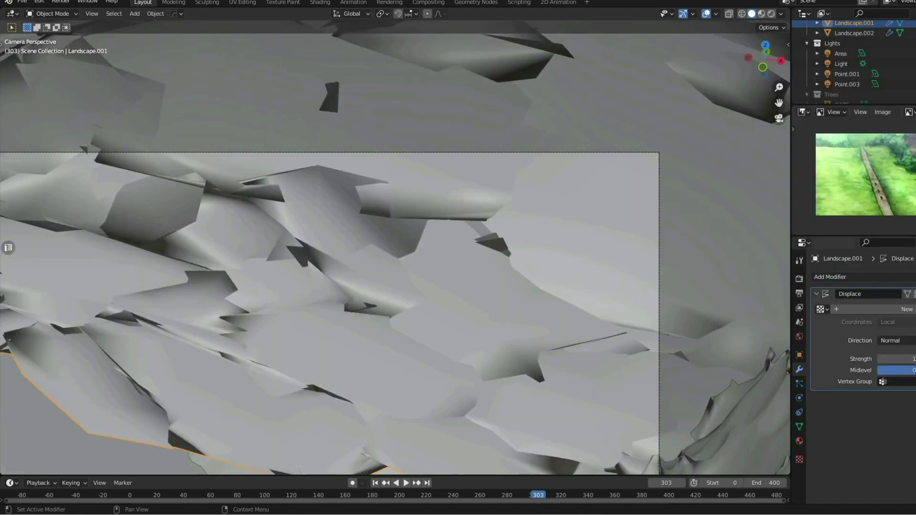
scroll(636, 274, "down", 3)
left_click(896, 358)
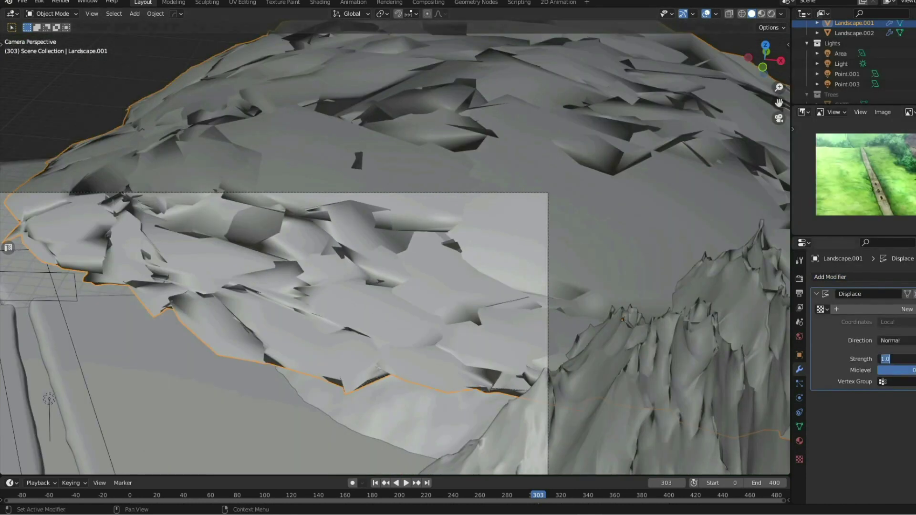
type("0.05")
key("Return")
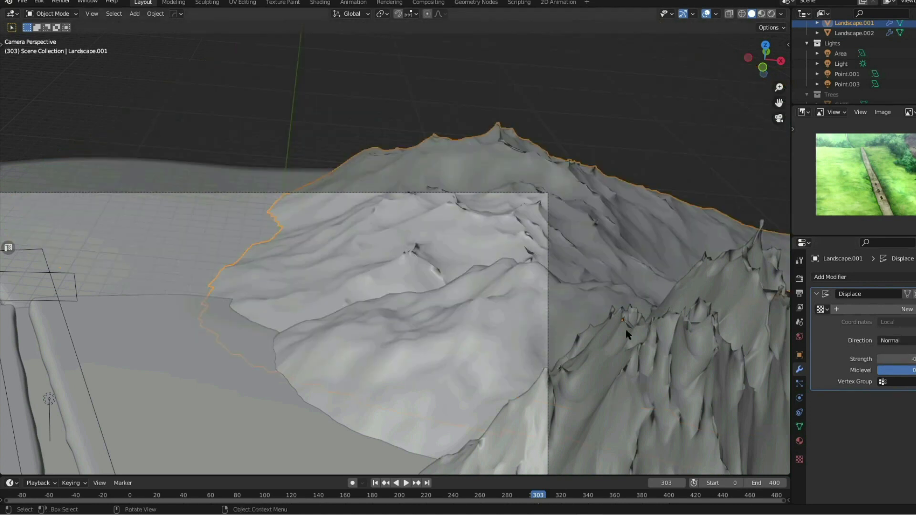
Examine the displaced mountain's ridges up close and within the camera framing of the whole scene
scroll(625, 329, "up", 5)
scroll(581, 325, "up", 1)
scroll(597, 168, "down", 2)
middle_click_drag(660, 199, 536, 254, "shift")
scroll(535, 254, "up", 2)
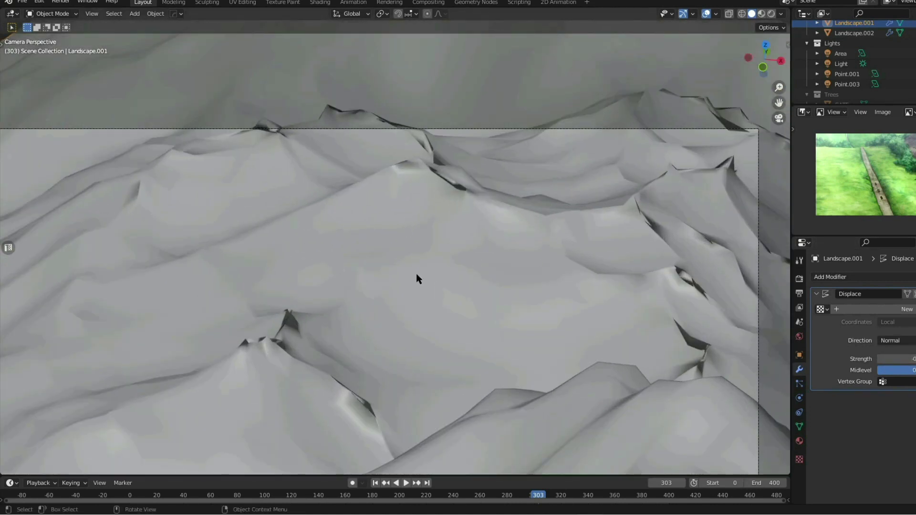
scroll(382, 291, "down", 8)
middle_click_drag(336, 305, 705, 213, "shift")
scroll(642, 223, "down", 2)
middle_click_drag(635, 223, 609, 212, "shift")
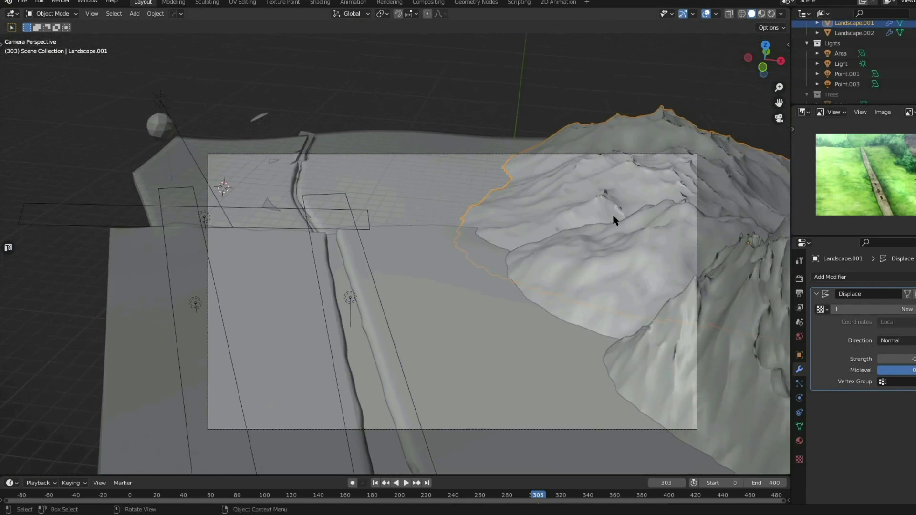
scroll(616, 219, "up", 1)
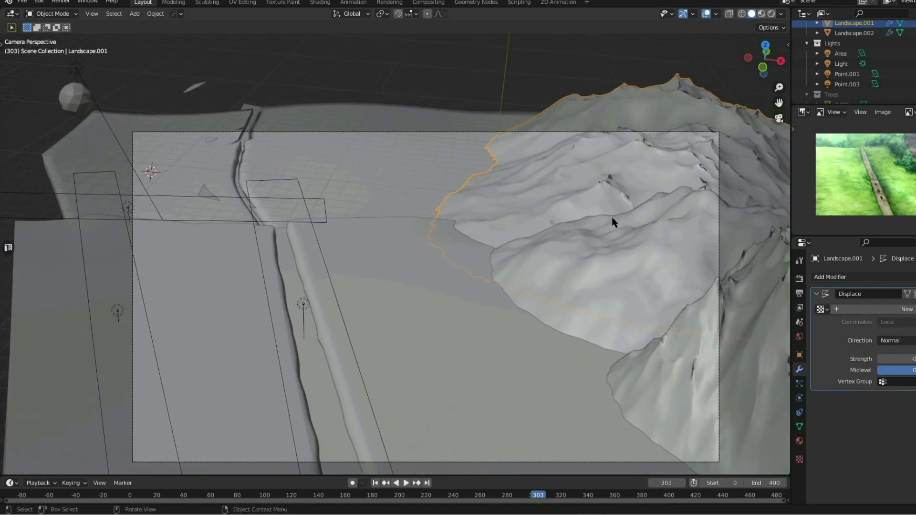
scroll(612, 217, "up", 1)
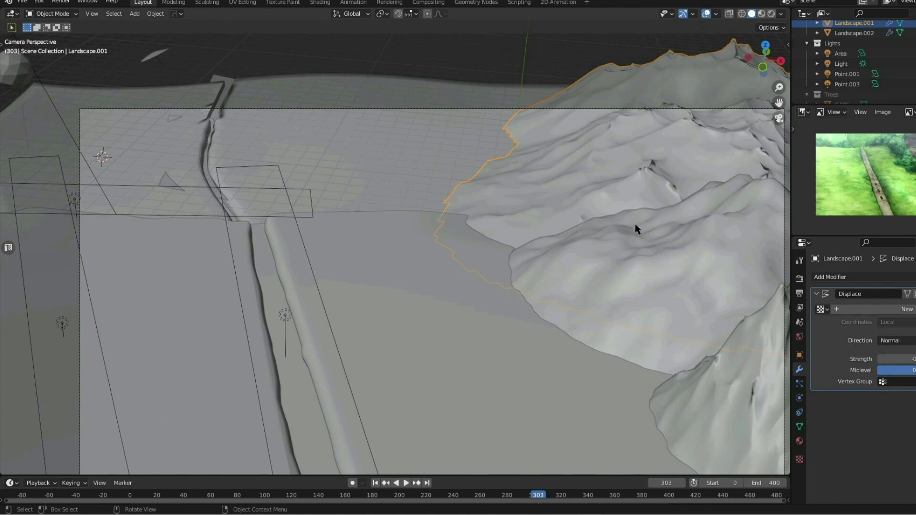
scroll(622, 234, "down", 1)
middle_click_drag(622, 234, 590, 204, "shift")
scroll(593, 218, "up", 1)
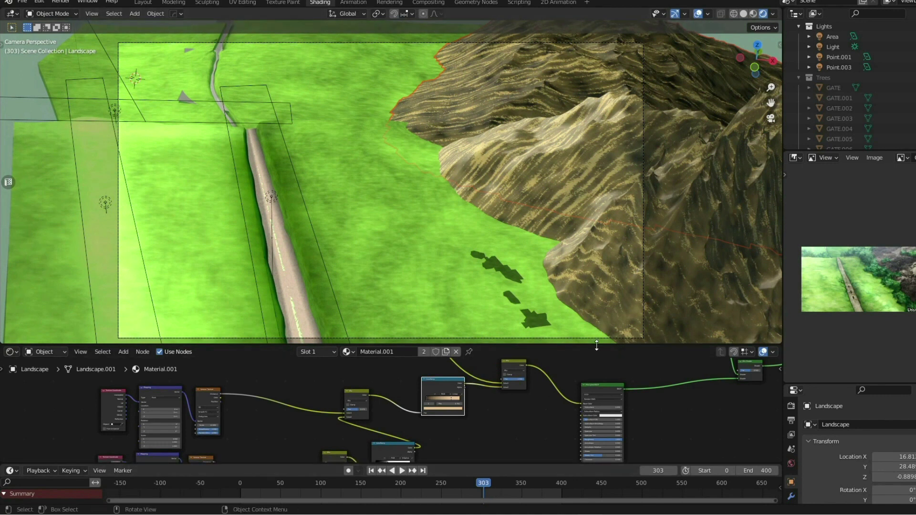
Enlarge the node editor and display the Grass.001 material nodes of the ground plane beside the mountains
left_click_drag(601, 344, 603, 315)
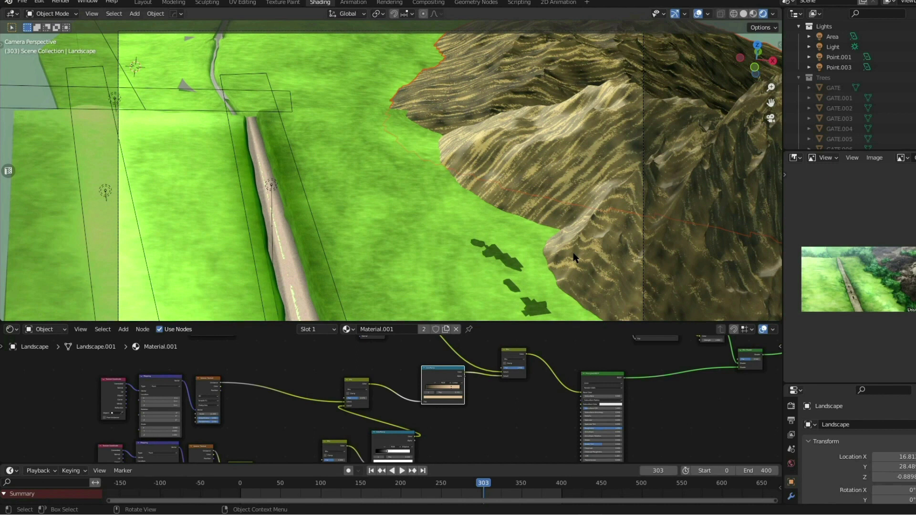
left_click(492, 230)
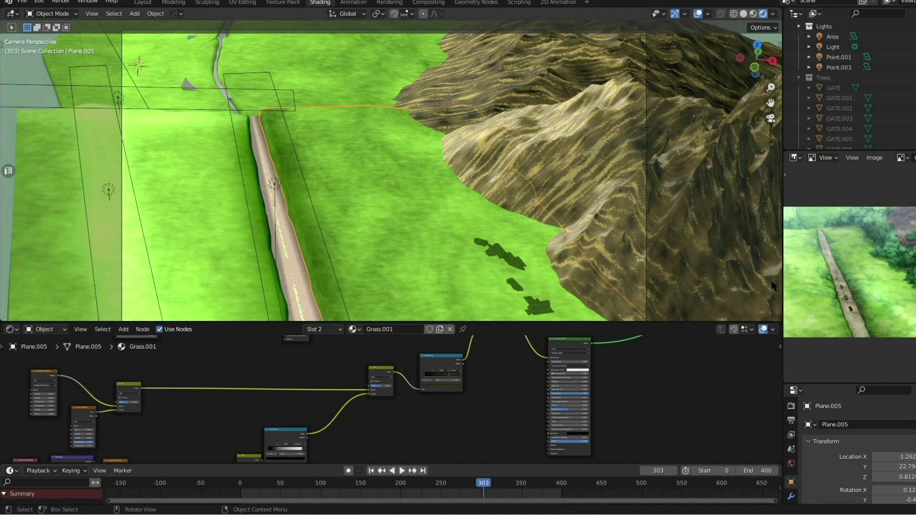
scroll(816, 264, "down", 1)
scroll(392, 181, "down", 3)
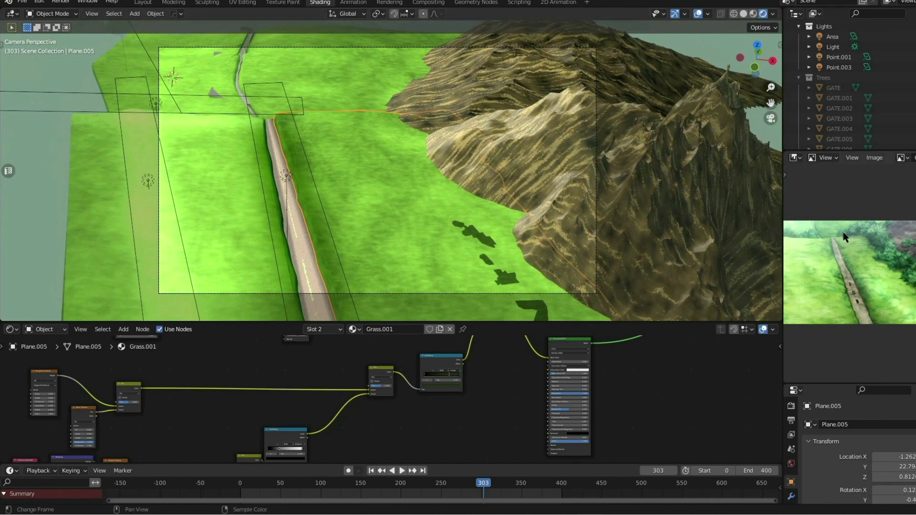
Examine the Grass.001 material's noise, Musgrave, Voronoi and gradient texture branches with their mapping, mix and colour ramp nodes
scroll(840, 267, "up", 2)
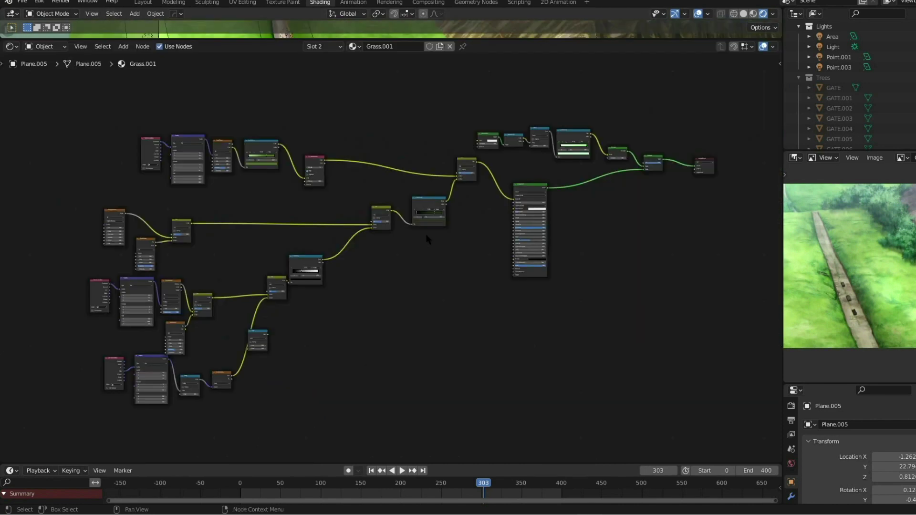
scroll(427, 236, "up", 1)
scroll(427, 239, "up", 5)
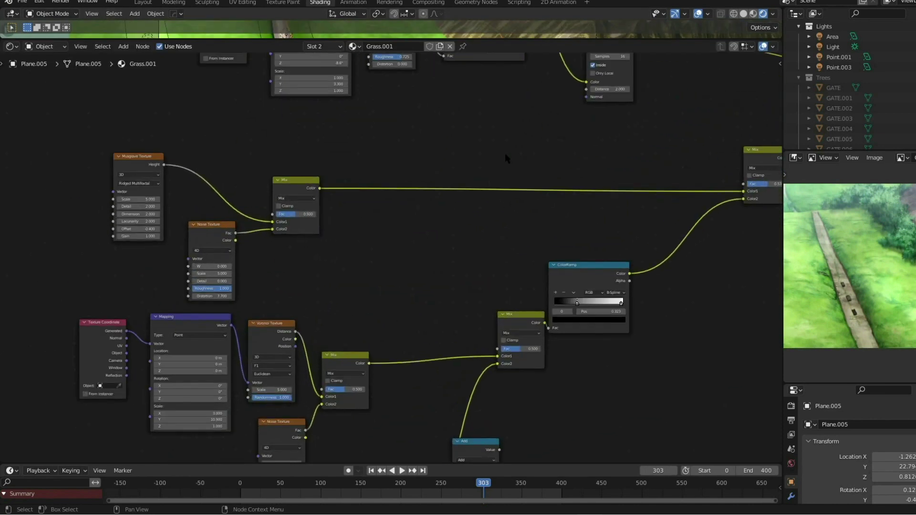
scroll(485, 302, "up", 1)
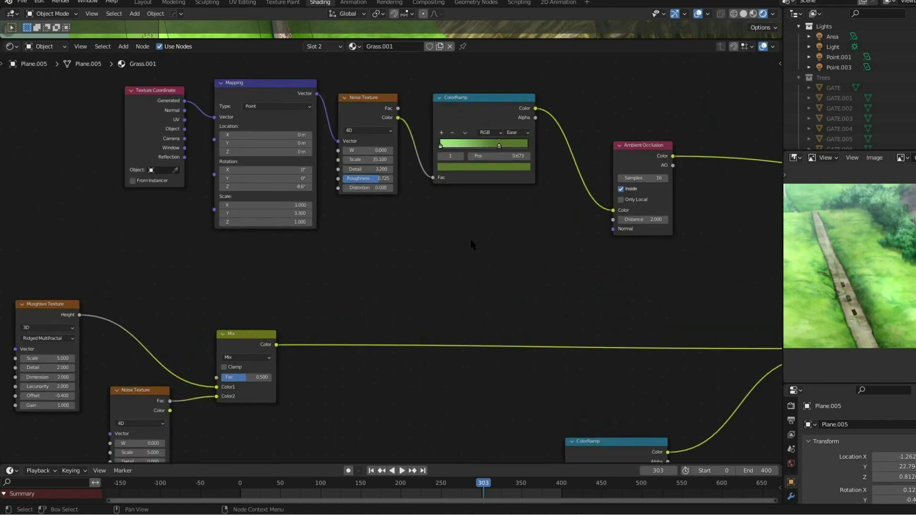
scroll(471, 241, "down", 3)
middle_click_drag(501, 320, 540, 190)
scroll(540, 189, "up", 2)
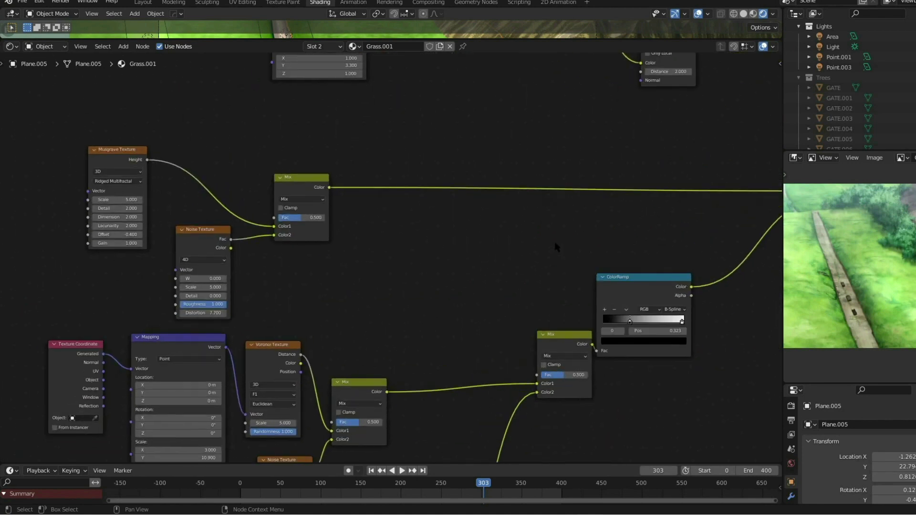
scroll(534, 262, "down", 2)
middle_click_drag(535, 303, 533, 146)
scroll(532, 146, "down", 7)
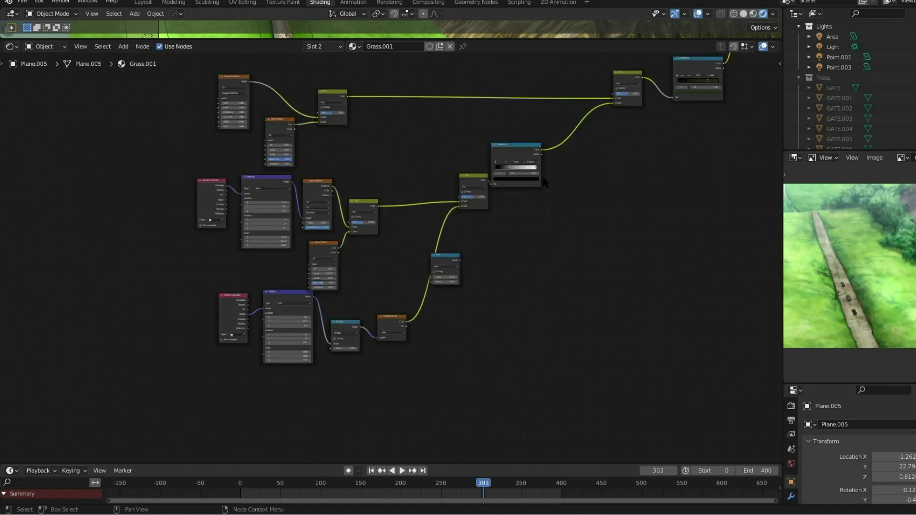
Examine the Grass.001 shading end, from the final colour mix through Principled BSDF and the emission branch to Material Output
middle_click_drag(572, 183, 195, 365)
scroll(252, 346, "up", 6)
middle_click_drag(565, 265, 485, 268)
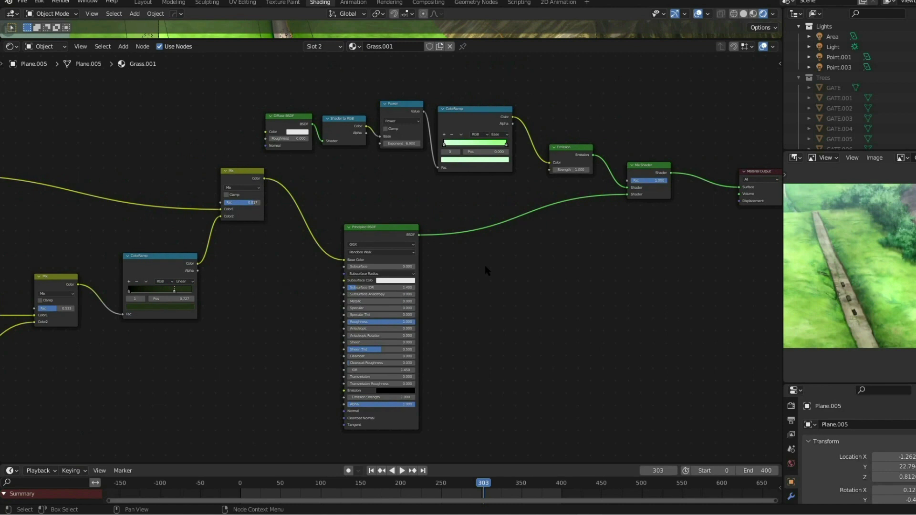
scroll(546, 201, "down", 5)
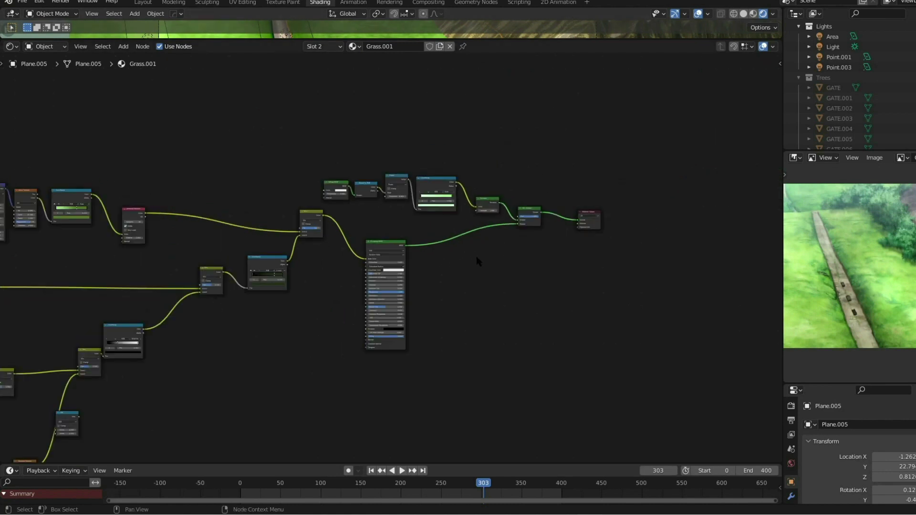
Select the front mountain, Landscape, and examine the texture, mapping and colour ramp branches of its Material.001 in an enlarged node editor
left_click_drag(579, 41, 453, 253)
left_click(562, 127)
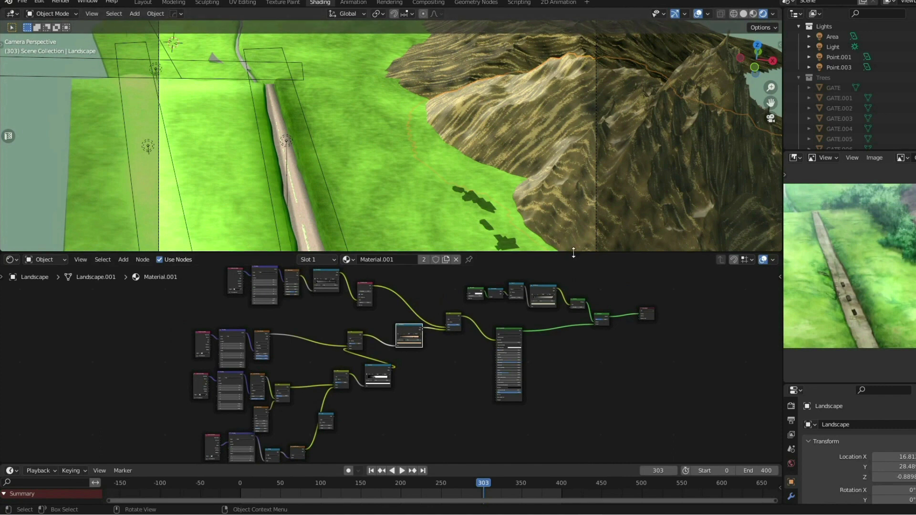
left_click_drag(574, 253, 572, 112)
scroll(483, 301, "up", 4)
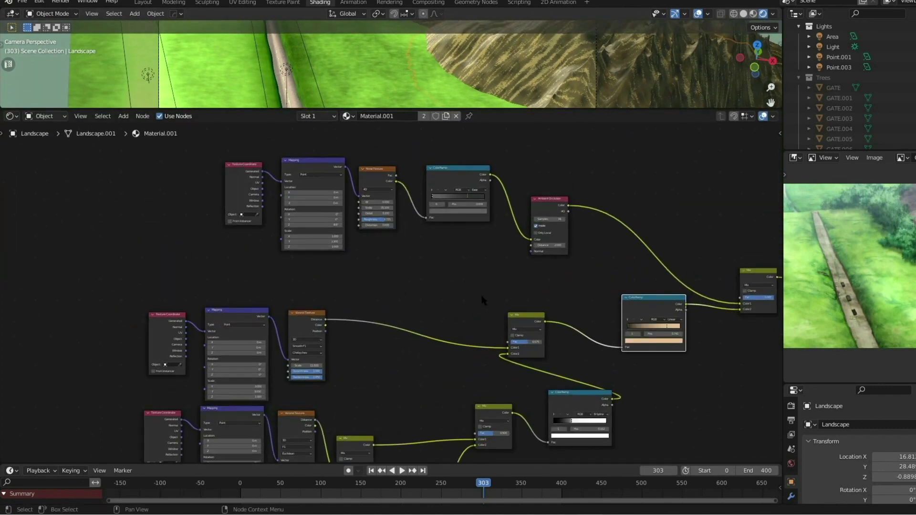
scroll(483, 301, "up", 2)
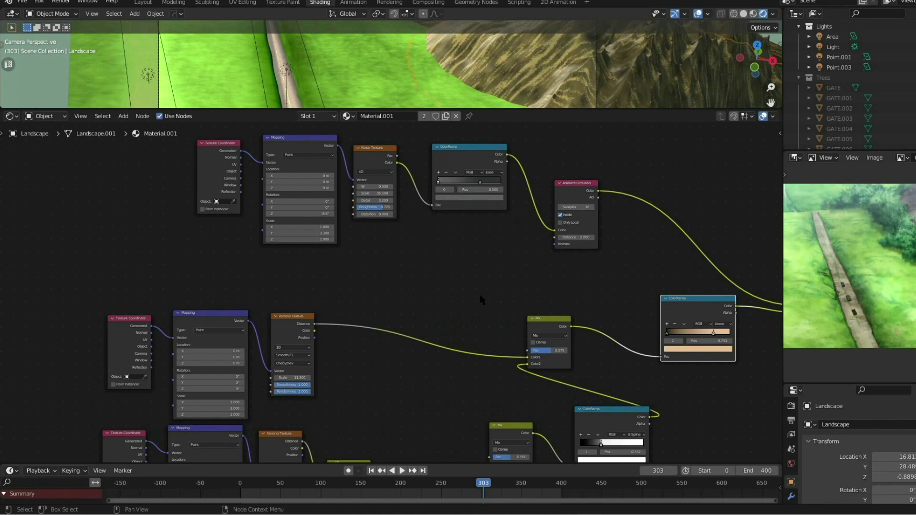
middle_click_drag(476, 299, 453, 184)
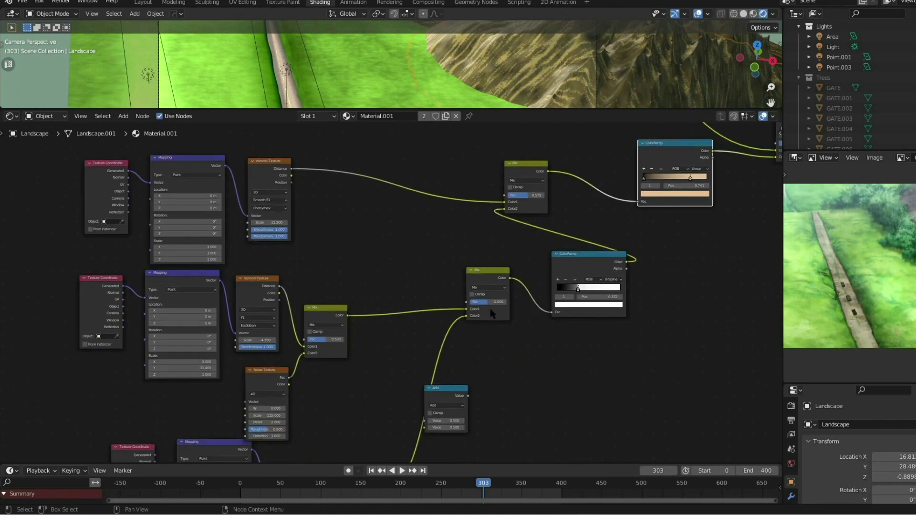
middle_click_drag(561, 383, 584, 266)
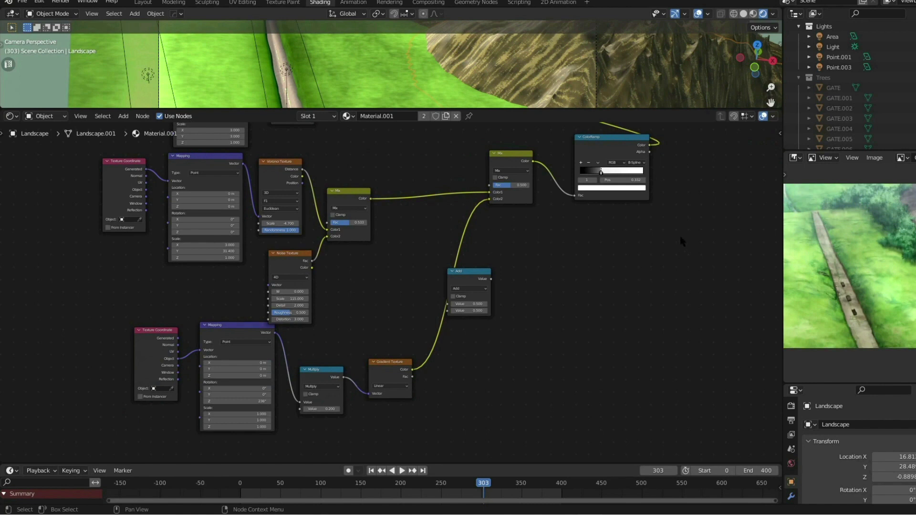
Examine Material.001's shading end, including Principled BSDF, Shader to RGB, Power, Emission and Mix Shader nodes
scroll(683, 241, "down", 4)
middle_click_drag(750, 208, 344, 421)
scroll(544, 336, "up", 4)
middle_click_drag(629, 307, 489, 276)
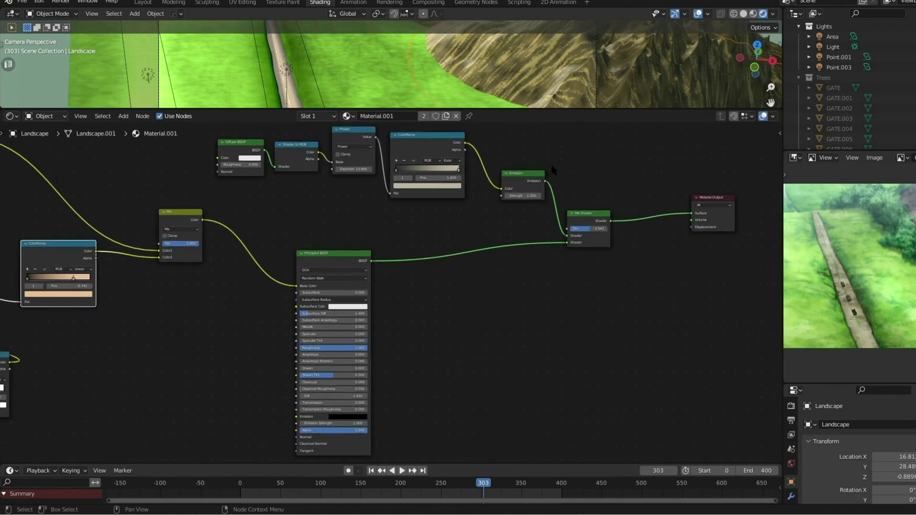
scroll(543, 183, "down", 4)
Select the road plane, Plane.002, and display an overview of its Material.002 nodes in the enlarged node editor
left_click_drag(570, 109, 548, 306)
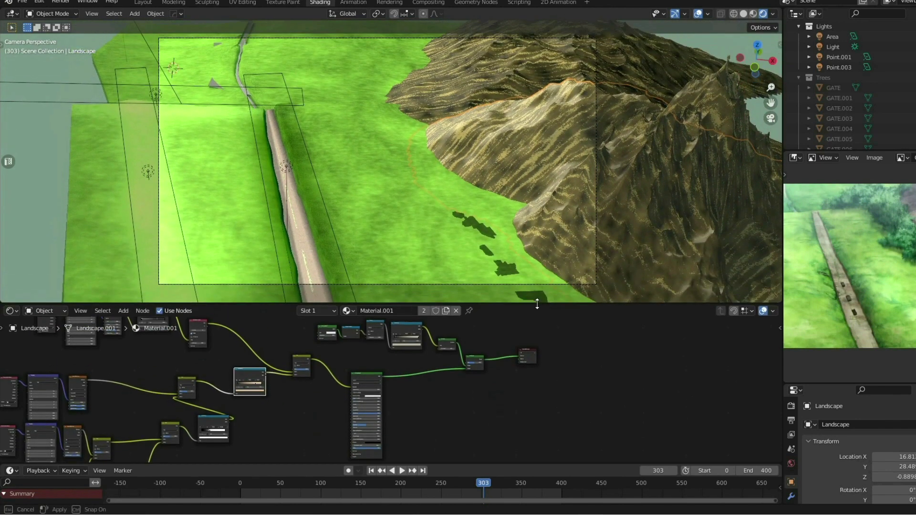
scroll(431, 192, "up", 6)
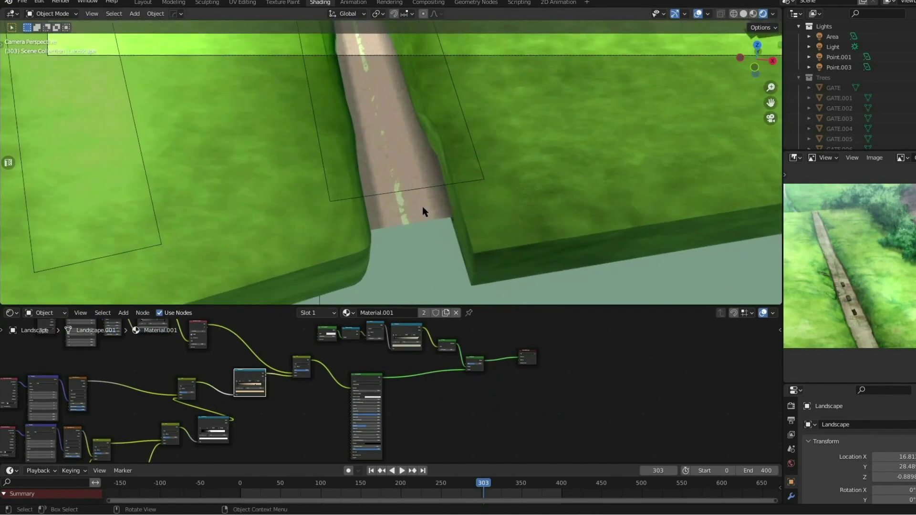
left_click(422, 216)
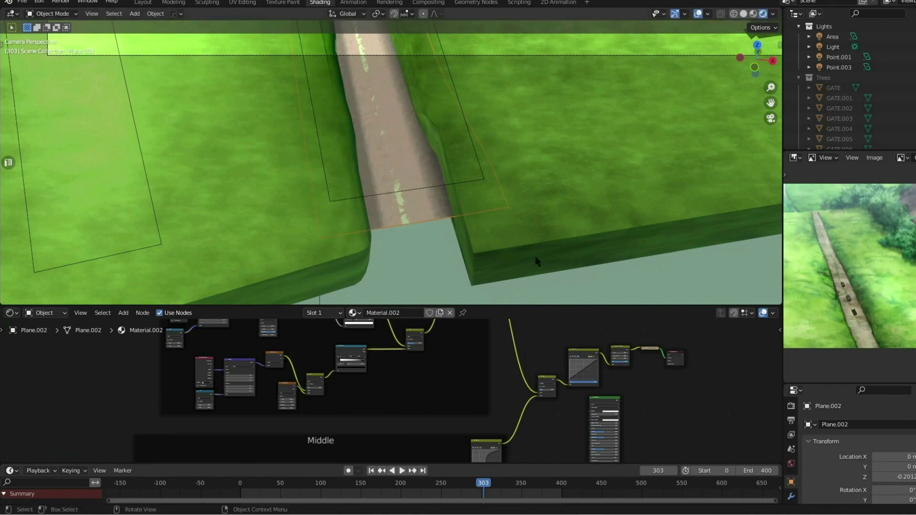
left_click_drag(563, 305, 554, 143)
scroll(542, 208, "down", 3)
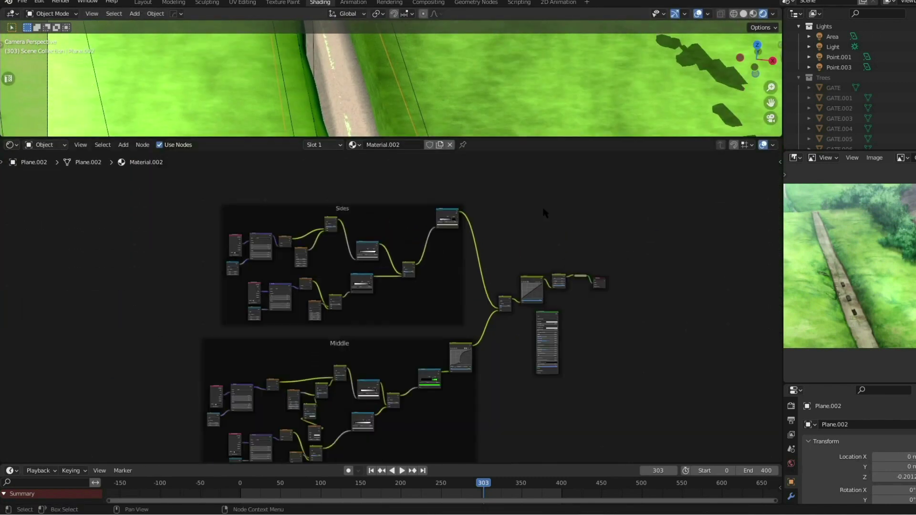
middle_click_drag(542, 209, 546, 211)
scroll(491, 184, "up", 1)
scroll(398, 241, "up", 2)
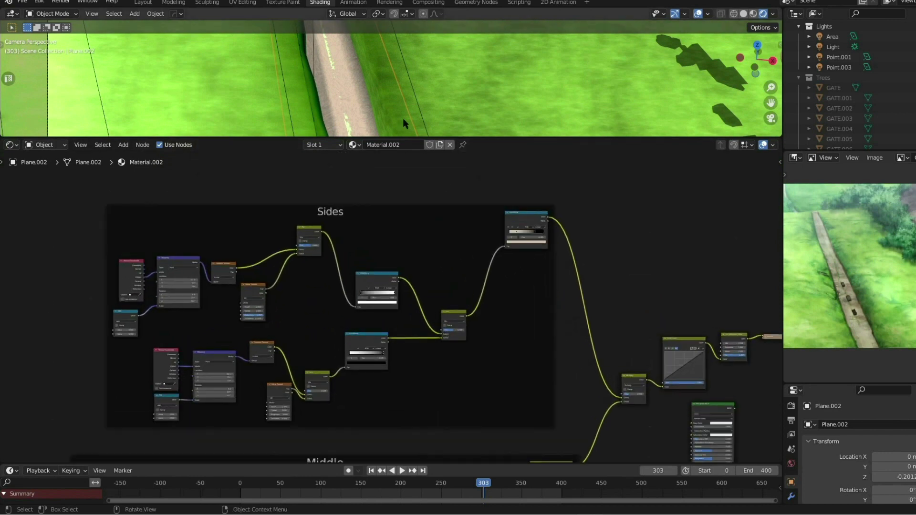
Examine the road material's Sides frame with its gradient, noise, mix and colour ramp nodes, widening the node editor
scroll(395, 243, "up", 3)
middle_click_drag(395, 242, 564, 264)
scroll(565, 265, "up", 4)
middle_click_drag(519, 307, 435, 263)
scroll(513, 222, "down", 2)
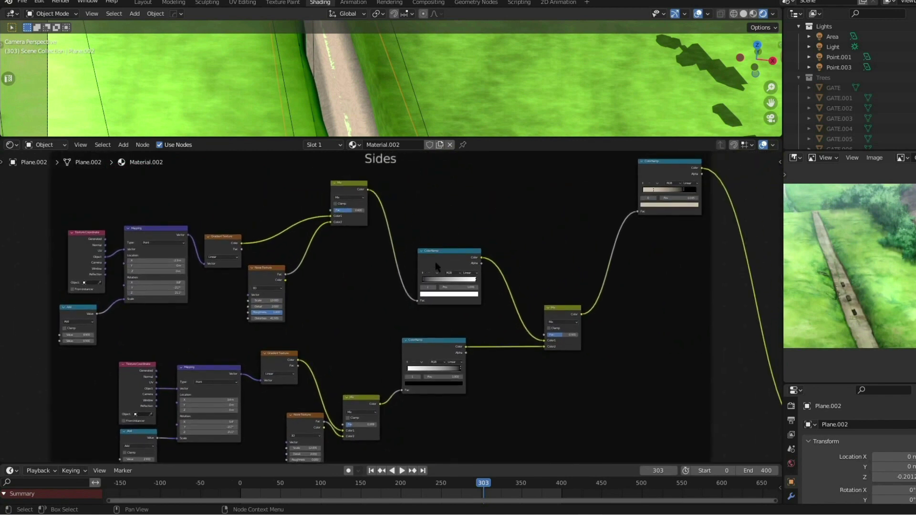
left_click_drag(492, 138, 493, 62)
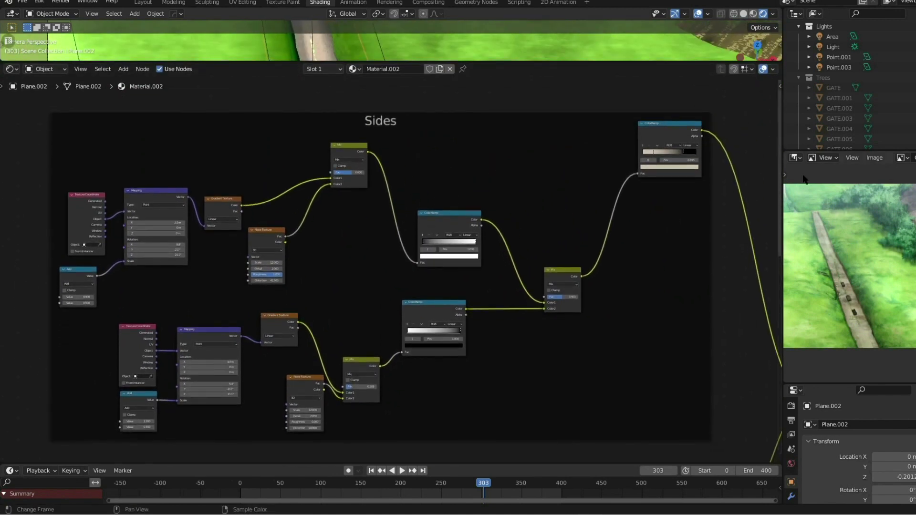
left_click_drag(783, 189, 834, 189)
scroll(624, 267, "up", 2)
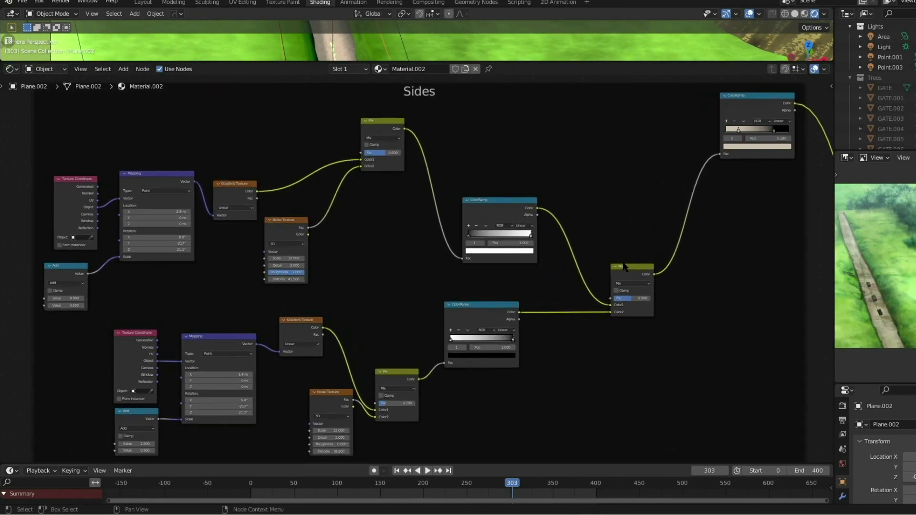
Examine the road material's Middle frame, from its gradient, noise and checker textures through the green colour ramp to RGB Curves
scroll(624, 267, "down", 3)
middle_click_drag(594, 389, 598, 116)
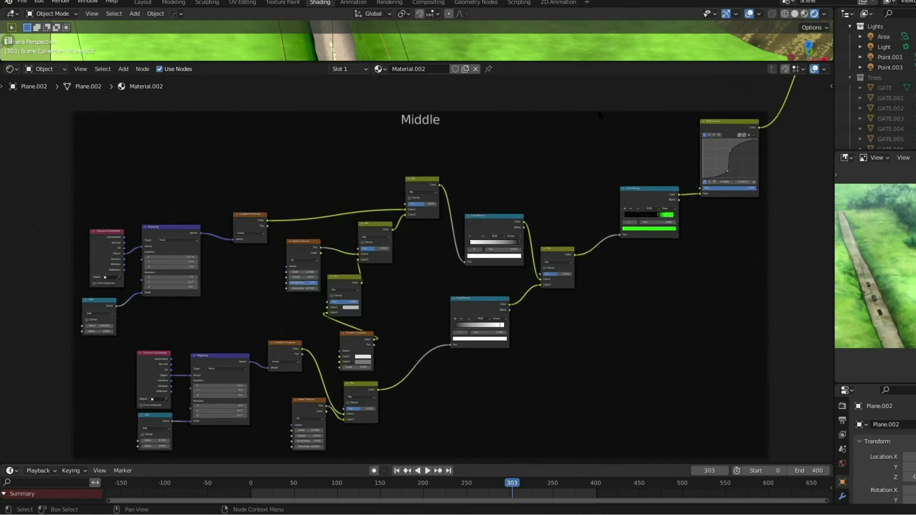
scroll(599, 114, "up", 2)
middle_click_drag(619, 162, 616, 152)
scroll(619, 157, "down", 1)
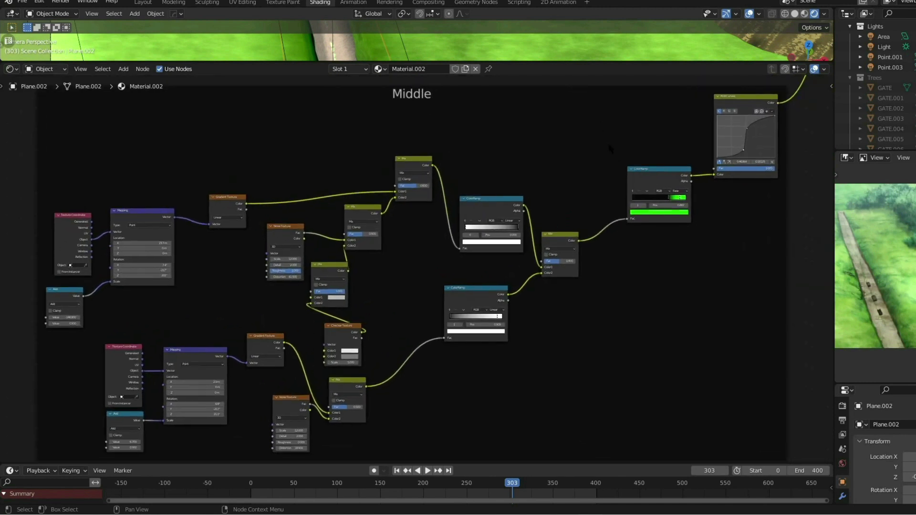
scroll(208, 324, "up", 3)
middle_click_drag(208, 324, 471, 252)
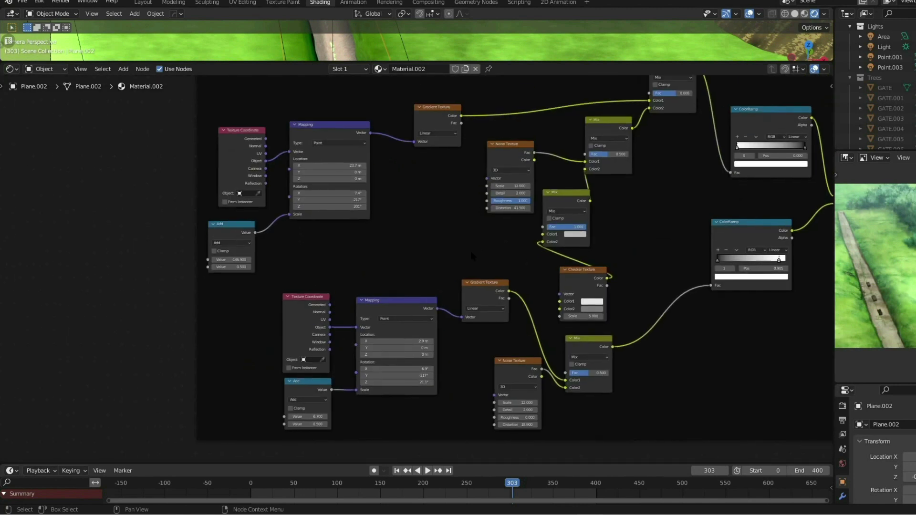
scroll(471, 252, "up", 1)
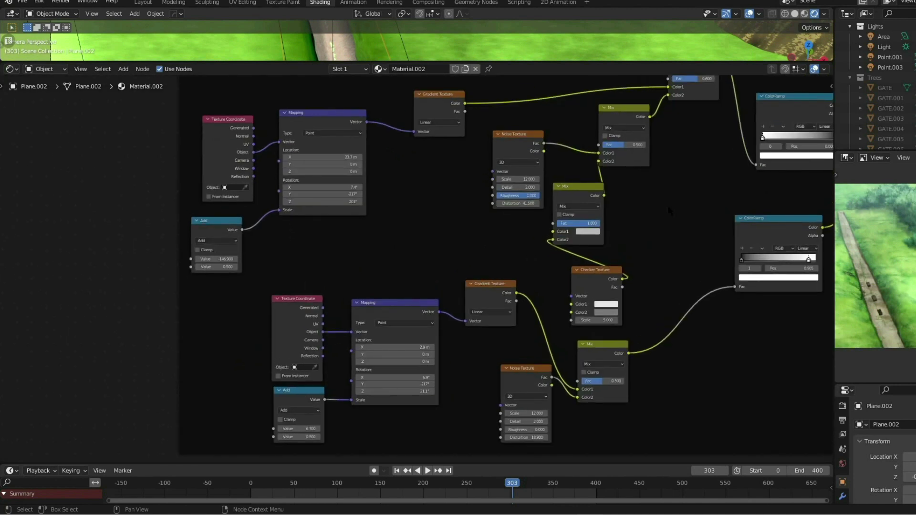
scroll(669, 210, "down", 5)
middle_click_drag(669, 210, 328, 304)
scroll(328, 305, "up", 4)
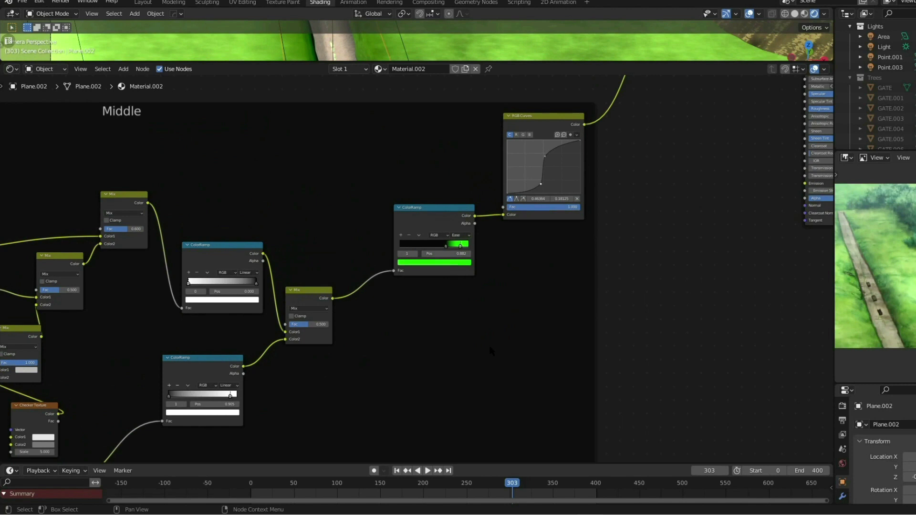
Examine the road material's final chain of Multiply, RGB Curves, Hue Saturation Value, Viewer and Material Output nodes
scroll(526, 336, "down", 7)
middle_click_drag(624, 242, 376, 374)
scroll(376, 374, "up", 10)
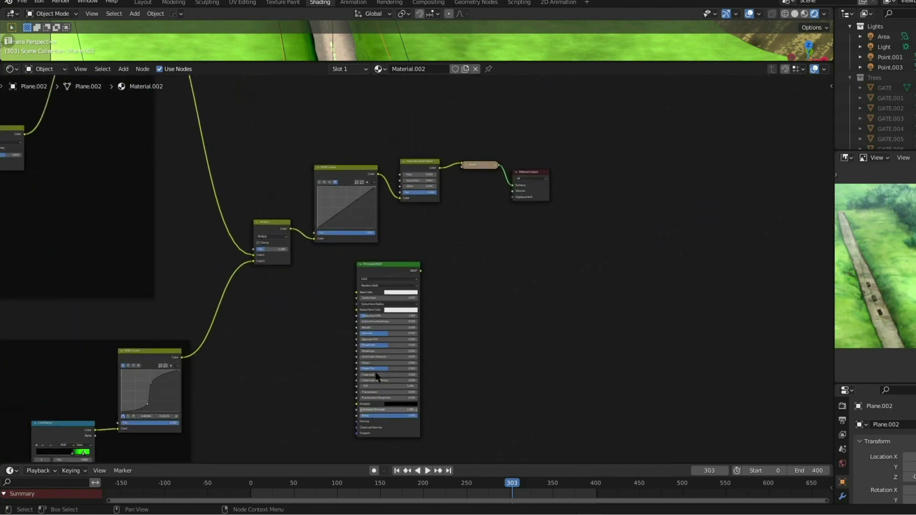
middle_click_drag(475, 238, 471, 309)
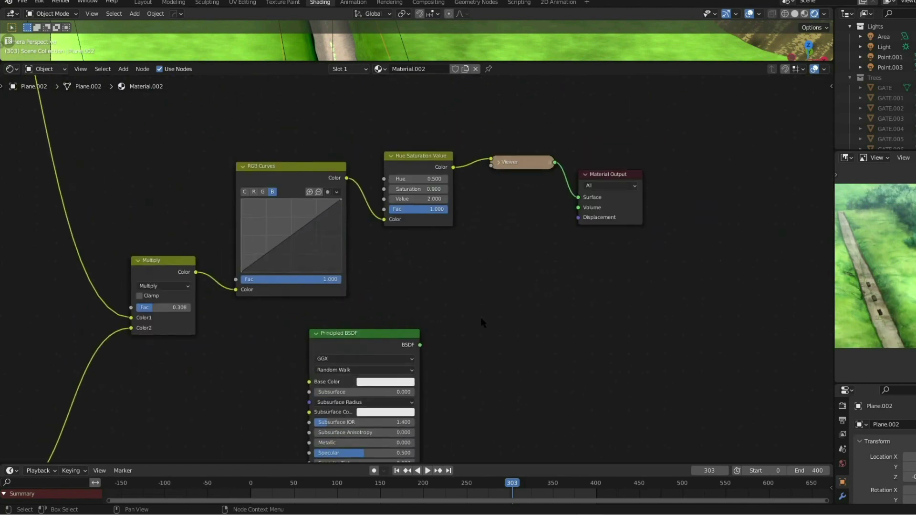
scroll(525, 250, "down", 5)
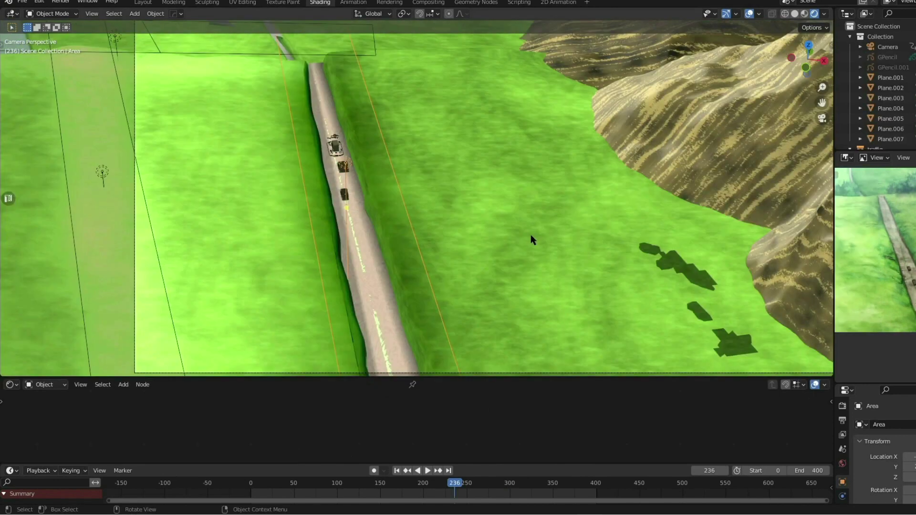
Examine the road and its grassy edges in the reference image to compare them with the camera view of the scene
scroll(899, 213, "up", 1)
scroll(906, 217, "down", 1)
scroll(906, 217, "up", 2)
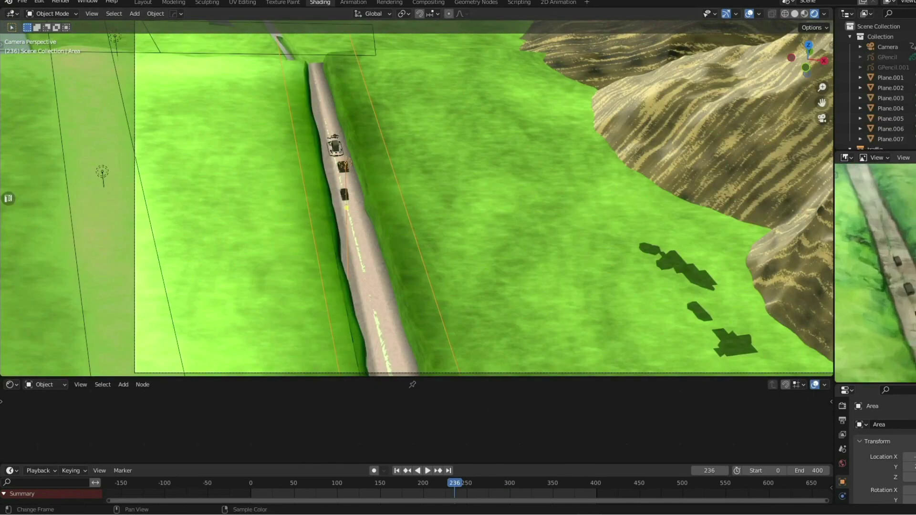
scroll(911, 229, "down", 2)
middle_click_drag(915, 241, 914, 242)
scroll(887, 215, "up", 2)
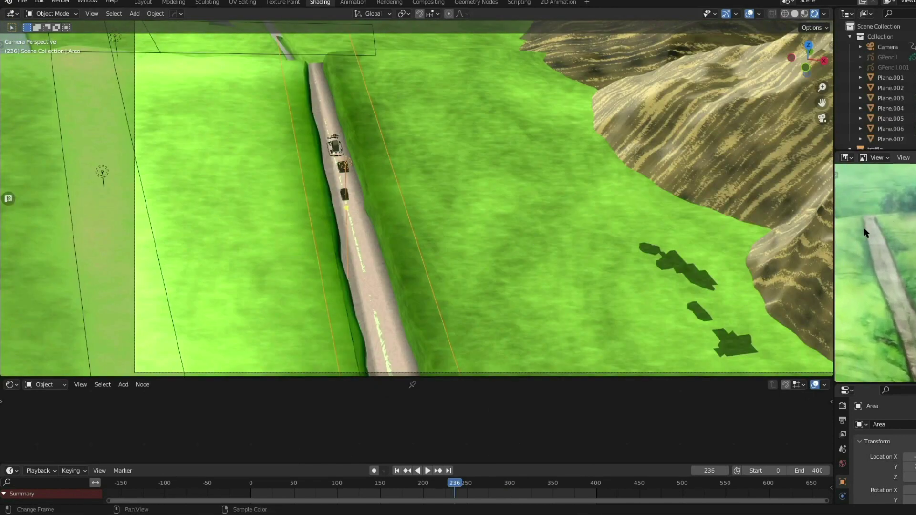
middle_click_drag(866, 226, 853, 190)
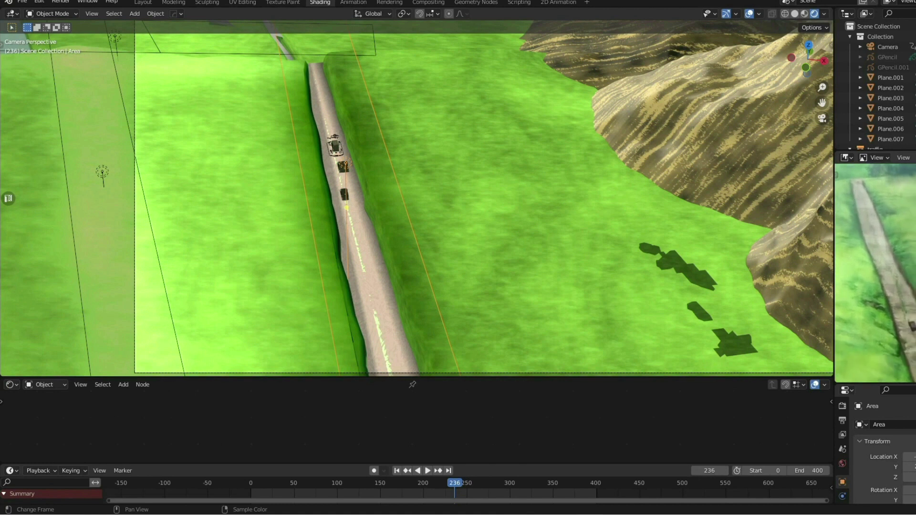
middle_click_drag(913, 329, 914, 292)
scroll(853, 200, "down", 1)
scroll(480, 223, "down", 1)
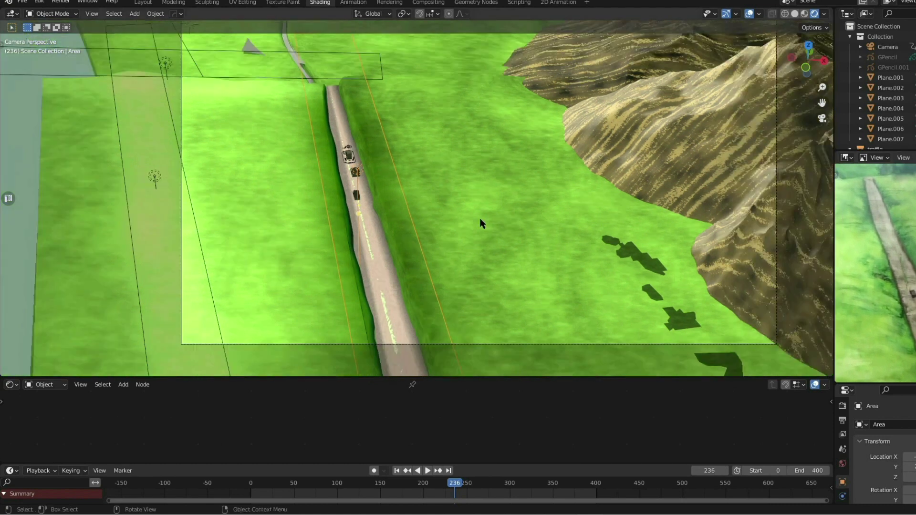
Enlarge the properties editor, open the Area light's data settings and set its power to 1
left_click_drag(875, 382, 871, 291)
left_click(842, 453)
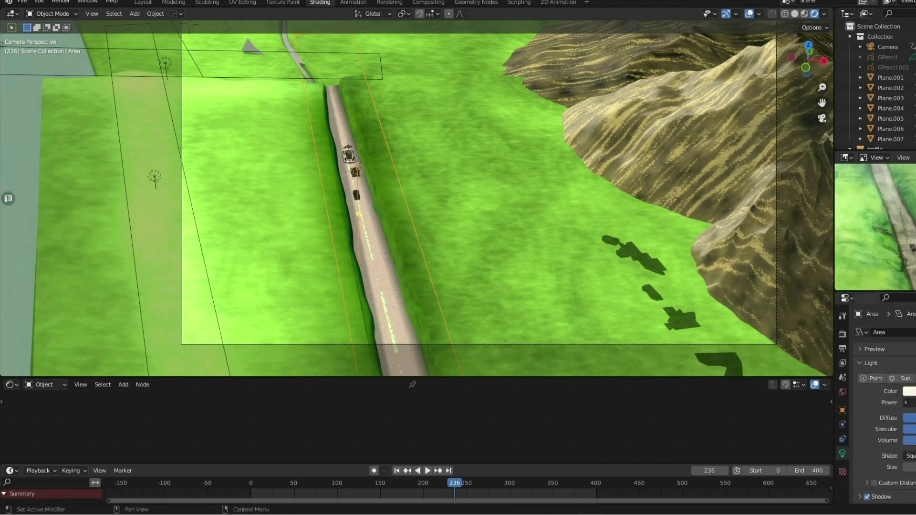
left_click(908, 402)
type("1")
key("Return")
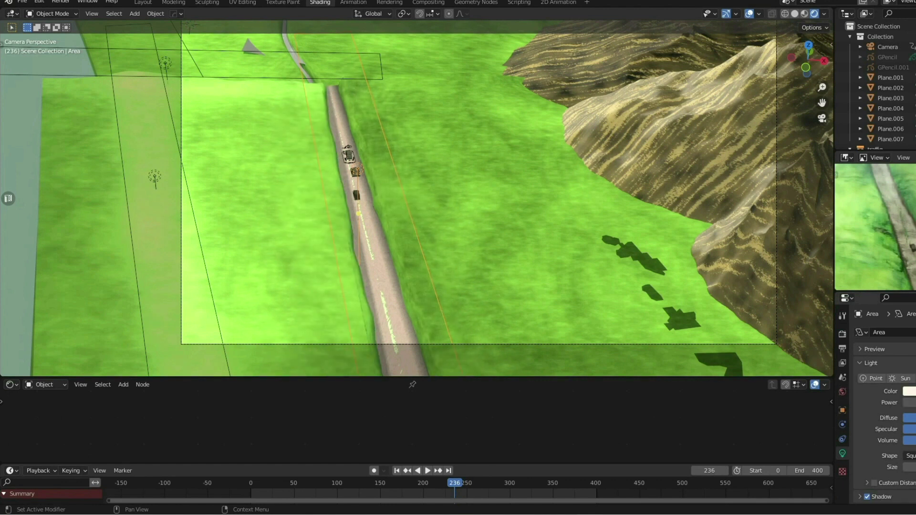
Give the Area light a negative power to darken the grass along the road, and move it horizontally with global Z locked
left_click(909, 402)
type("30")
key("Return")
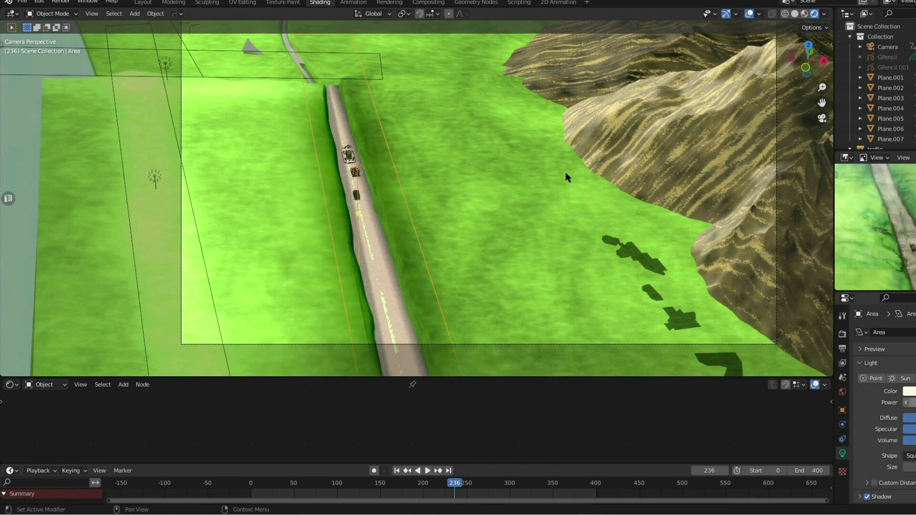
key("g")
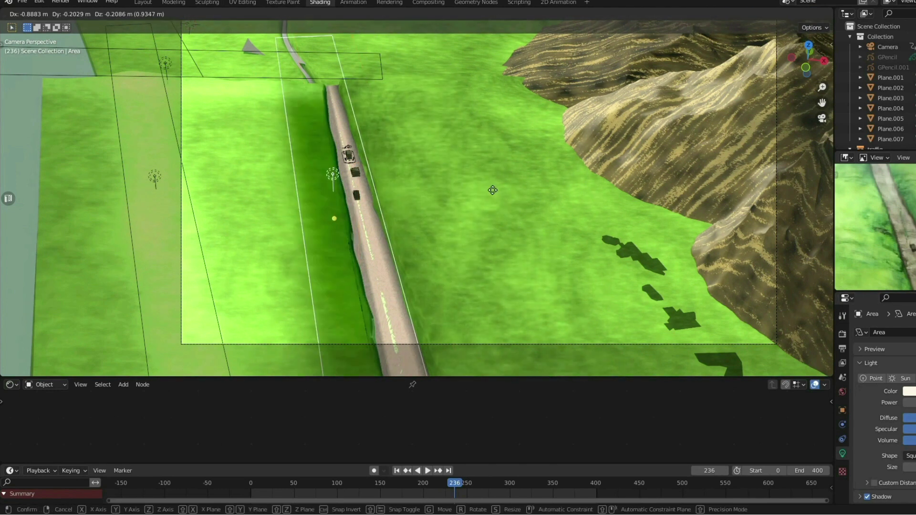
key("shift+z")
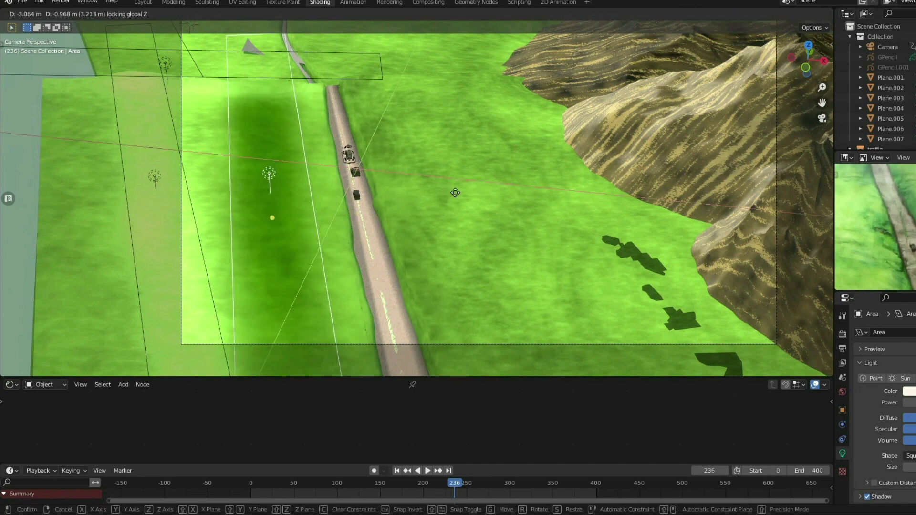
left_click(600, 167)
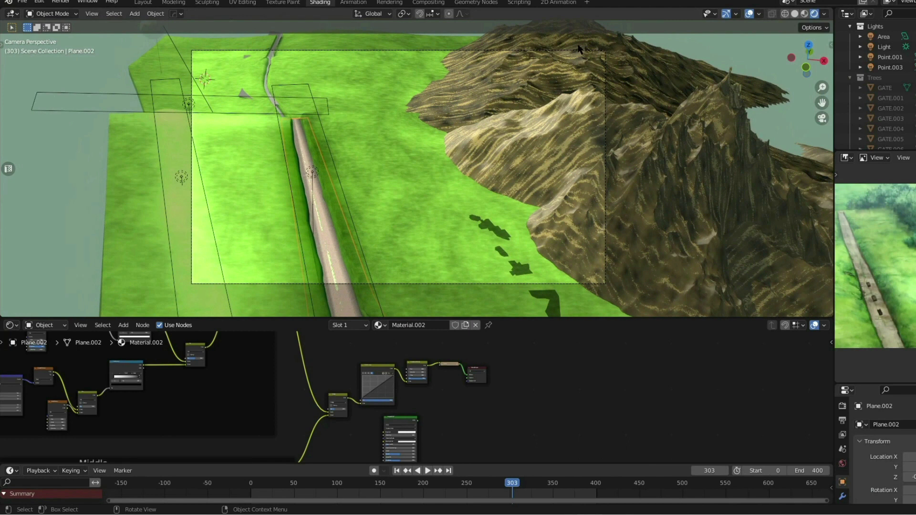
Add a 2D Animation workspace and switch its camera viewport to rendered shading
left_click(587, 3)
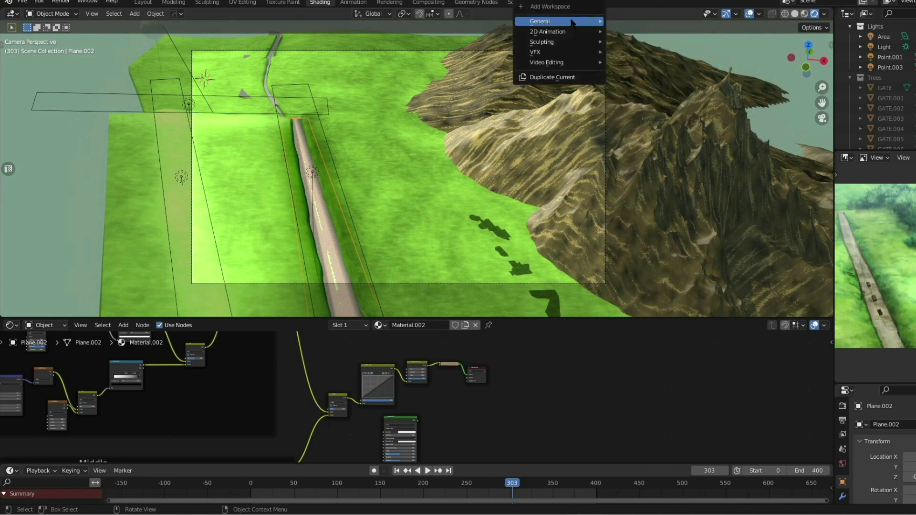
mouse_move(568, 33)
left_click(639, 31)
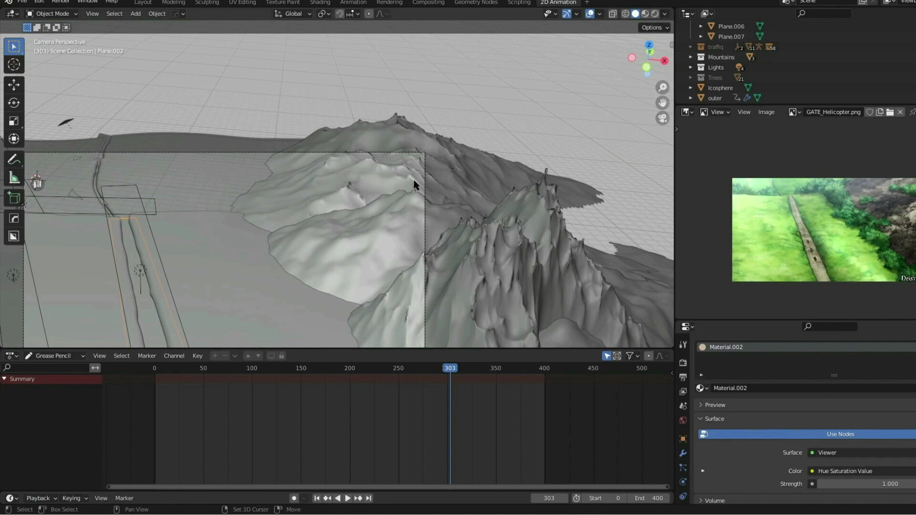
scroll(414, 179, "up", 2)
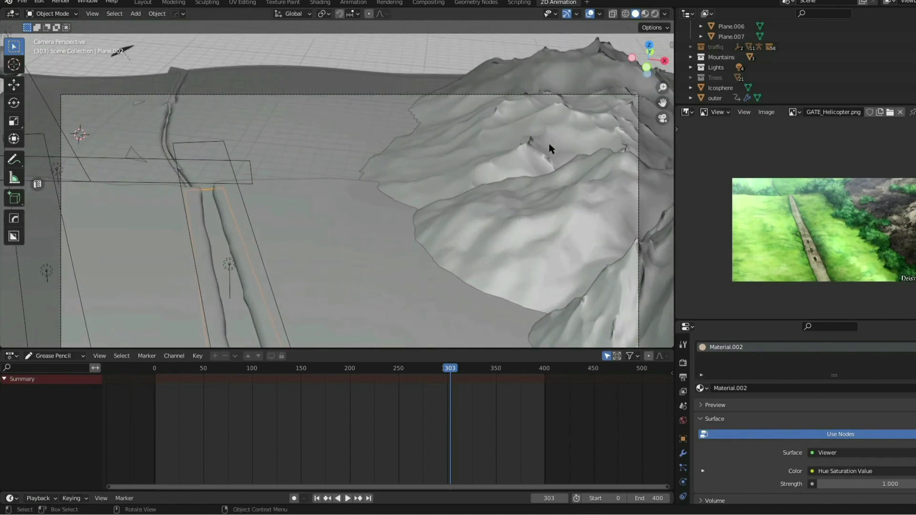
left_click(654, 14)
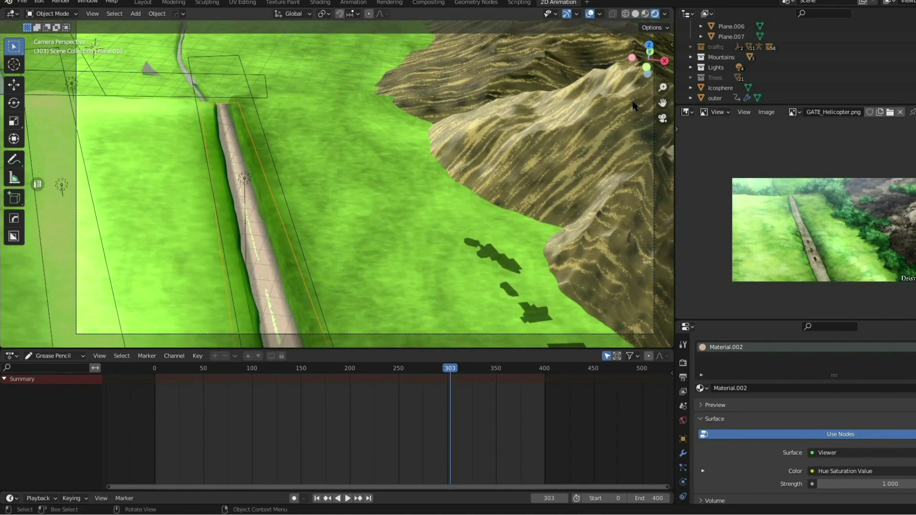
scroll(548, 118, "down", 1)
middle_click_drag(544, 119, 533, 134, "shift")
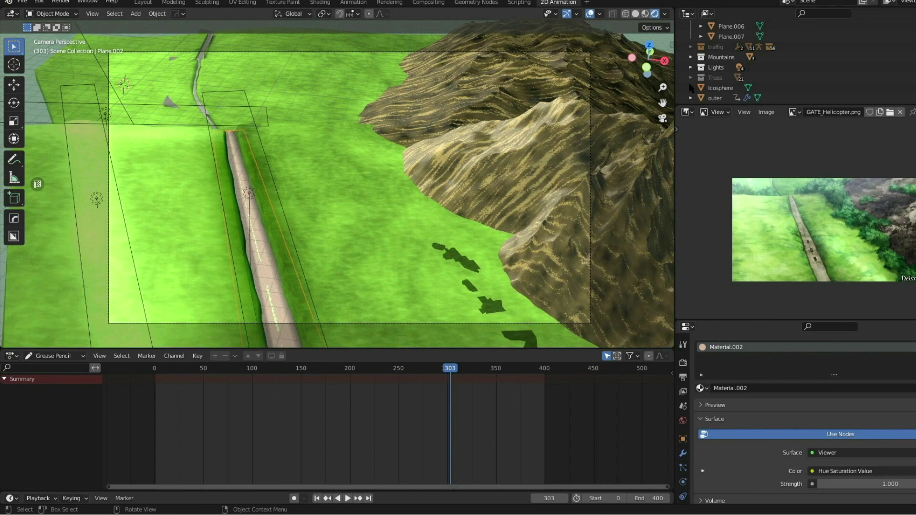
Reveal the hidden GPencil painting over the landscape and compare it with the GATE_Helicopter.png reference image
scroll(795, 62, "up", 4)
scroll(801, 67, "up", 2)
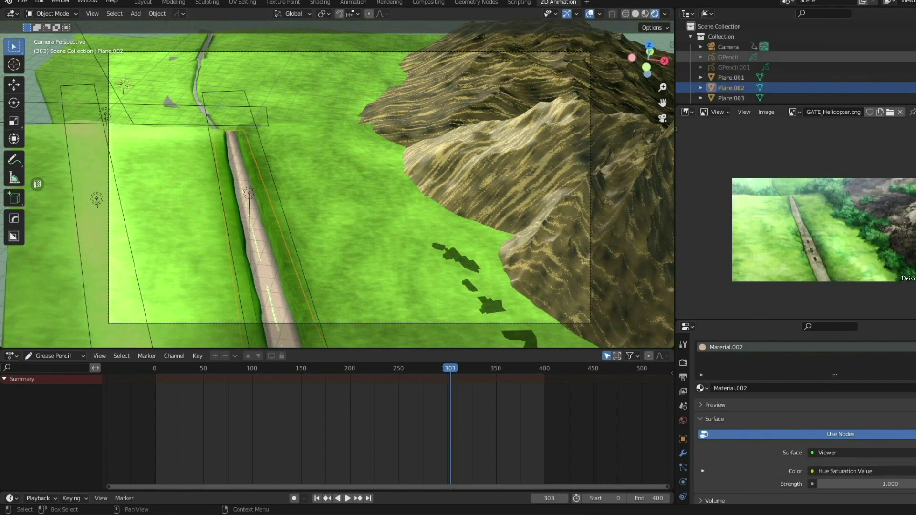
key("alt+h")
key("ctrl+z")
key("ctrl+shift+z")
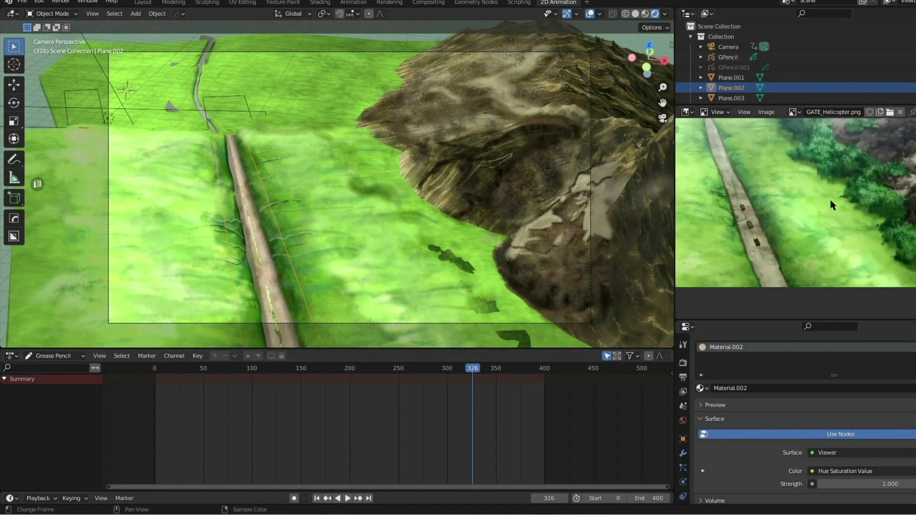
scroll(817, 207, "down", 1)
middle_click_drag(813, 211, 847, 225)
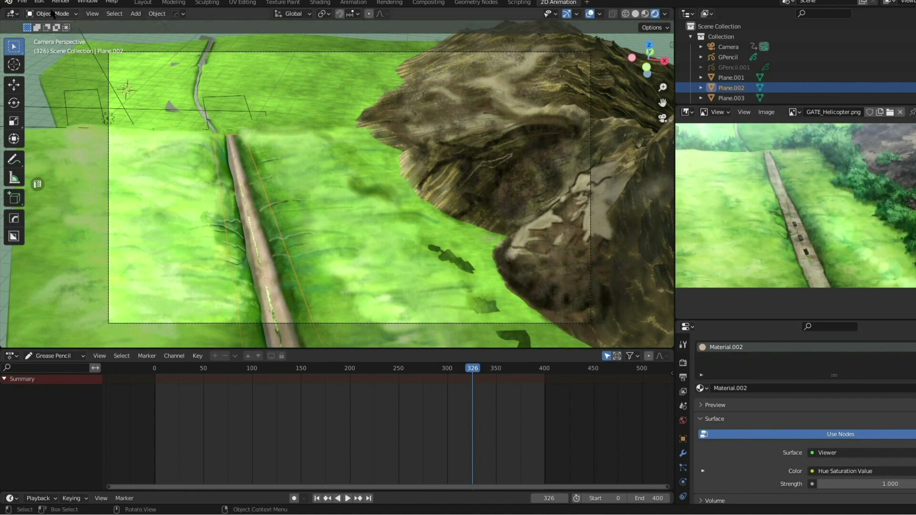
Look up the Grease Pencil Tools add-on in the preferences with the search term "grease" and close the preferences
left_click(39, 2)
left_click(52, 147)
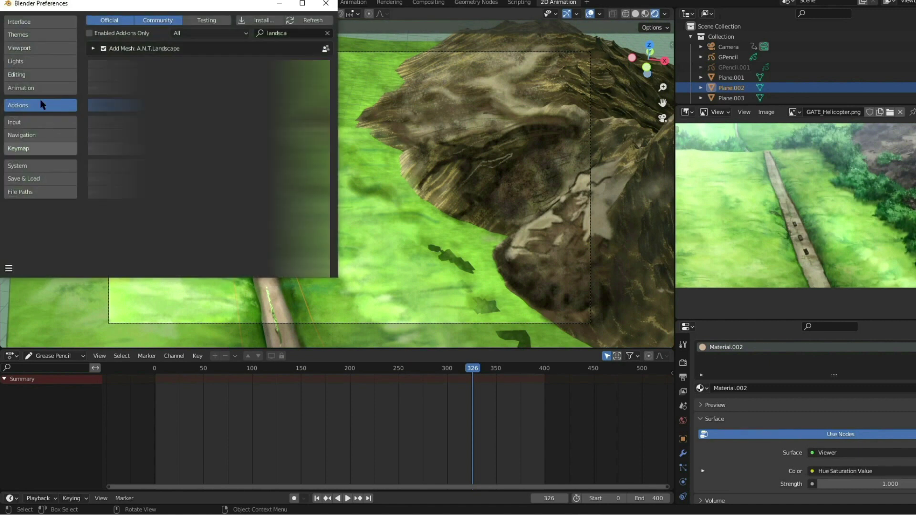
left_click(327, 33)
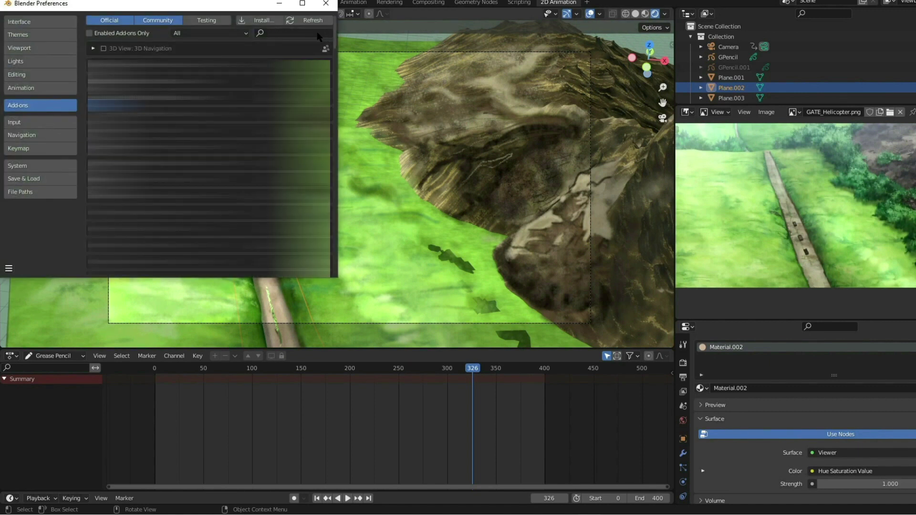
left_click(317, 33)
type("grase")
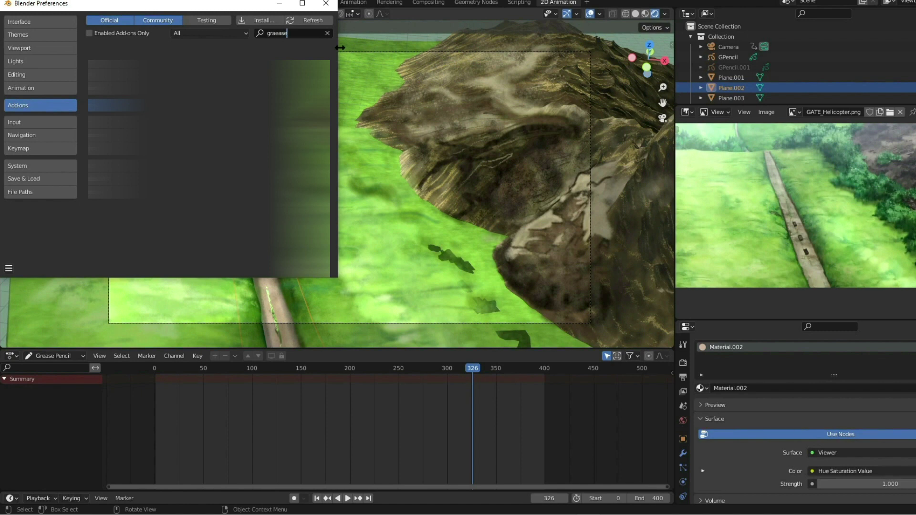
key("BackSpace")
key("BackSpace")
key("BackSpace")
type("rea")
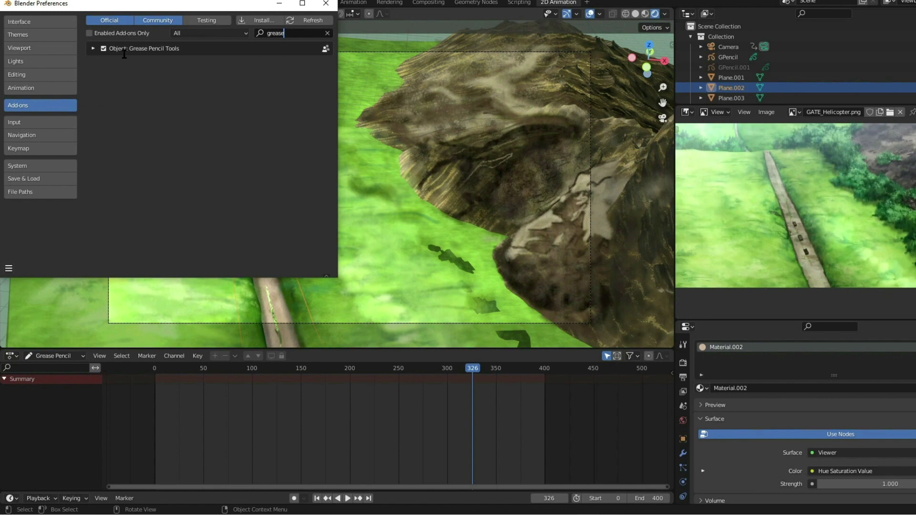
left_click_drag(304, 32, 222, 45)
left_click(325, 3)
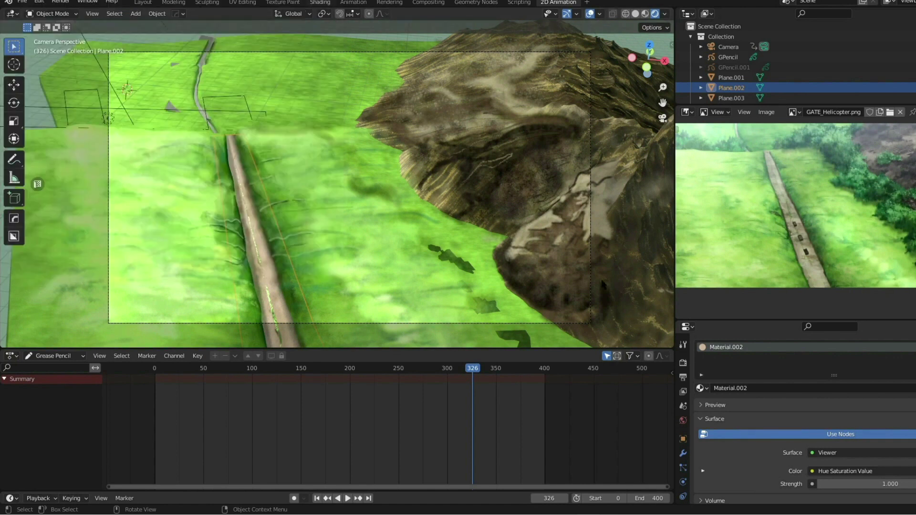
Display the active tool settings, select the GPencil object and switch it to Draw Mode
left_click(683, 344)
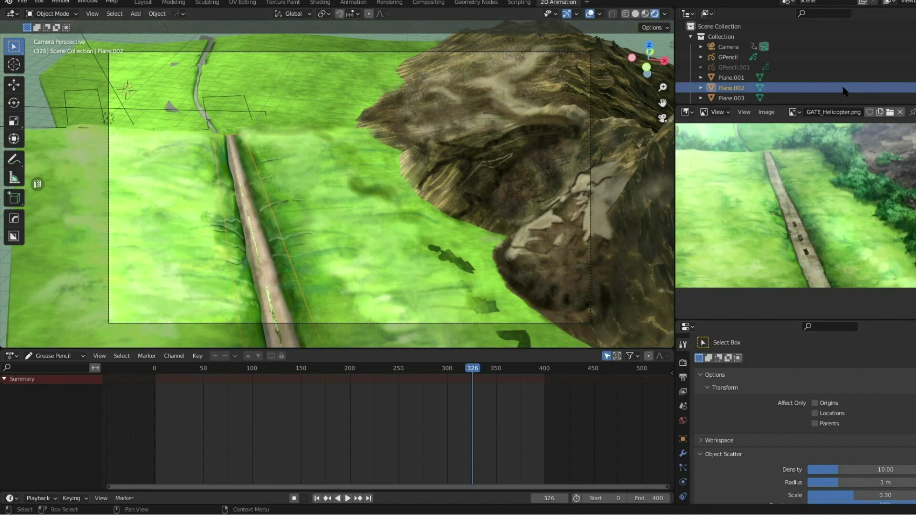
left_click(733, 67)
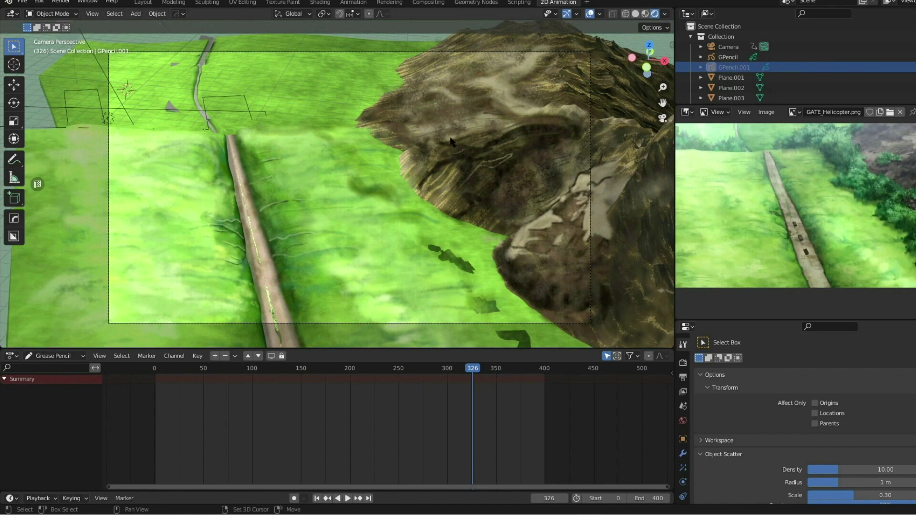
middle_click_drag(392, 145, 413, 144, "shift")
key("ctrl+Tab")
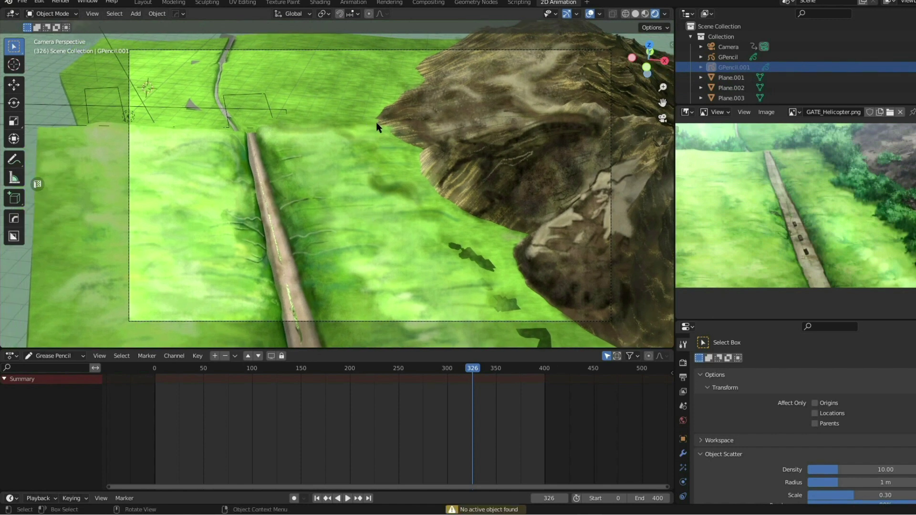
left_click(727, 57)
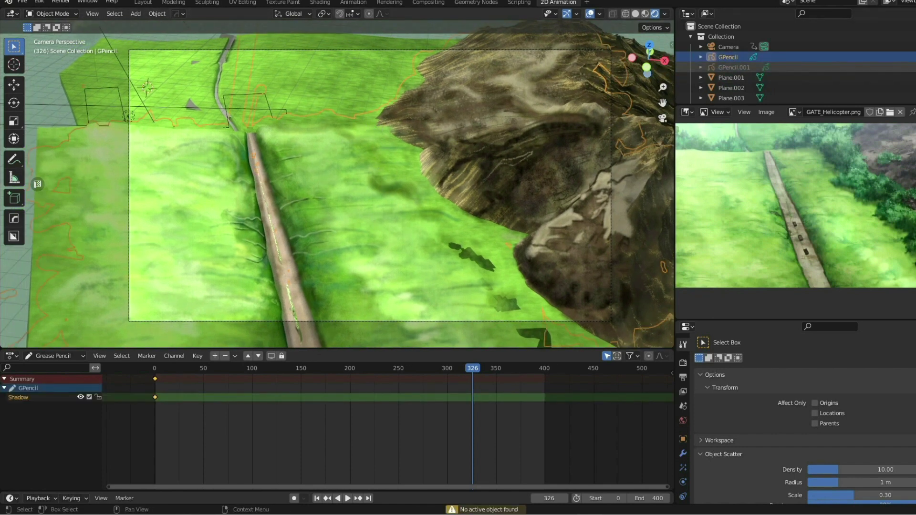
key("ctrl+Tab")
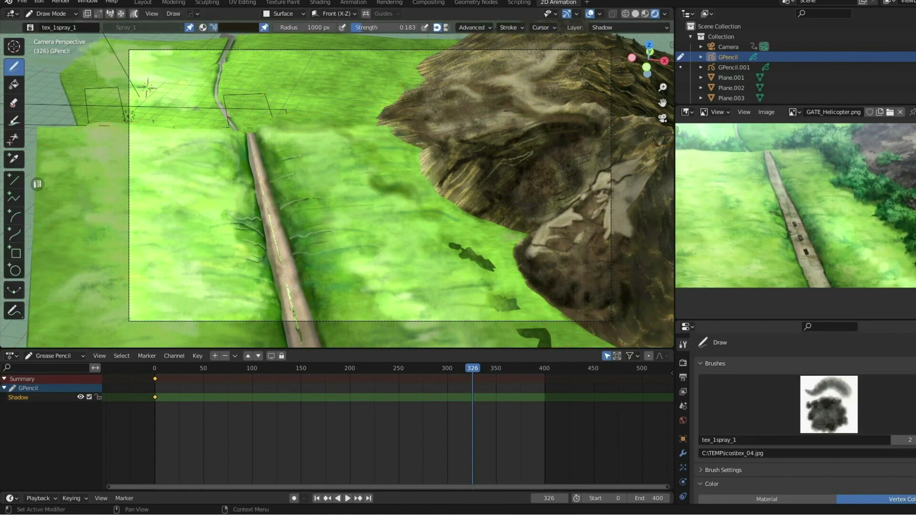
Download and import the additional grease pencil brushes and browse the brush list
left_click(913, 382)
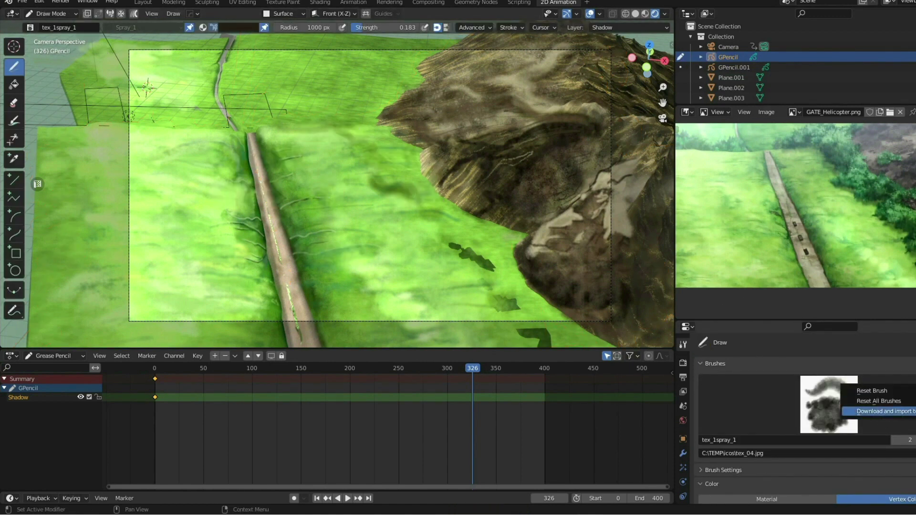
left_click(882, 411)
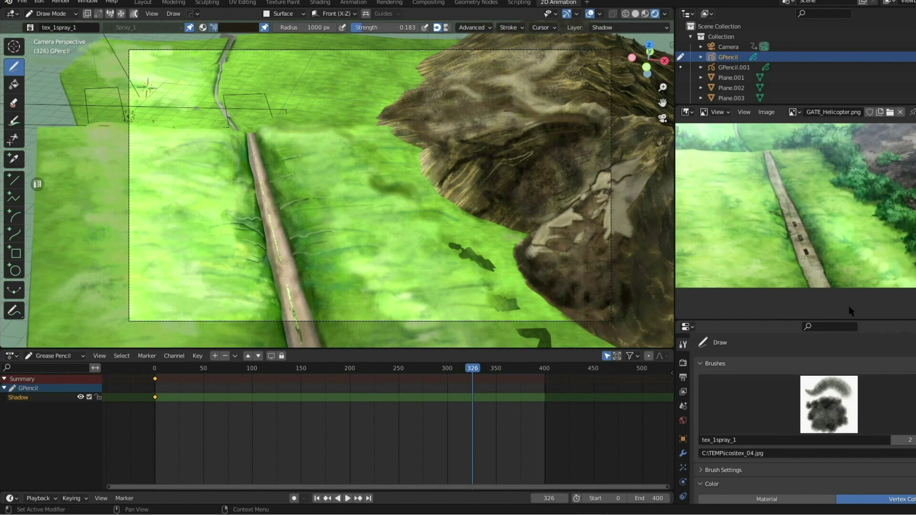
left_click(39, 29)
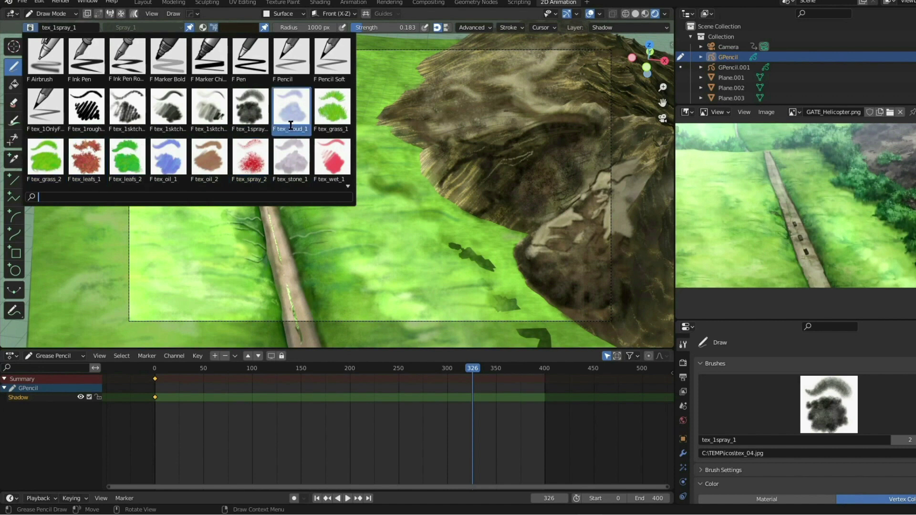
scroll(343, 183, "down", 1)
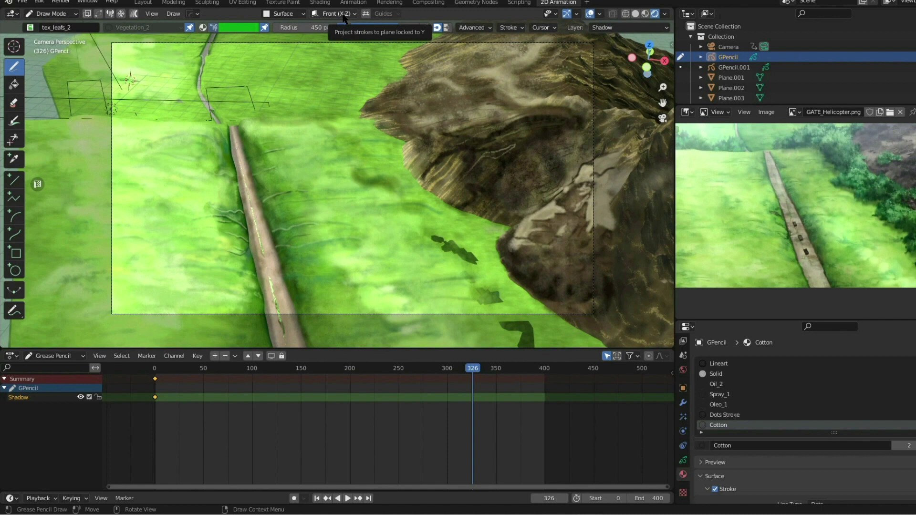
Review the drawing plane and stroke placement options, and set the tex_leafs_2 brush radius to 90 px
left_click(344, 14)
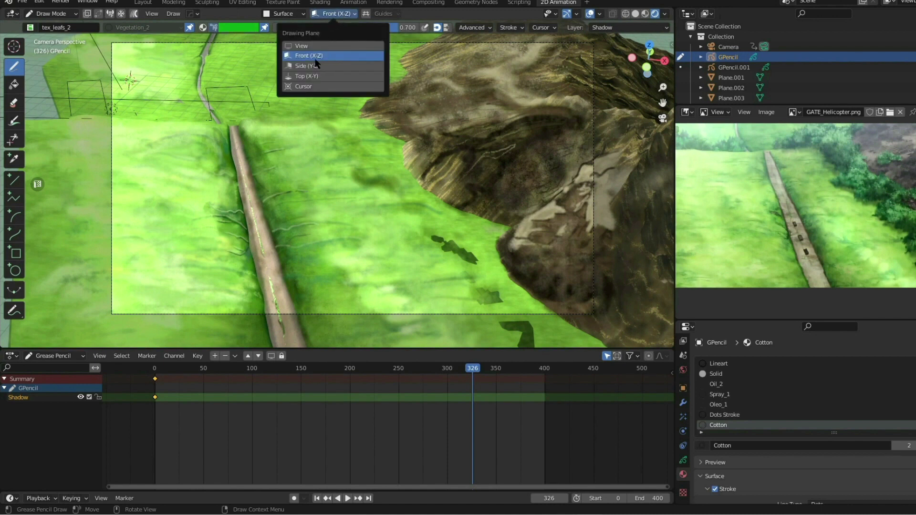
left_click(293, 15)
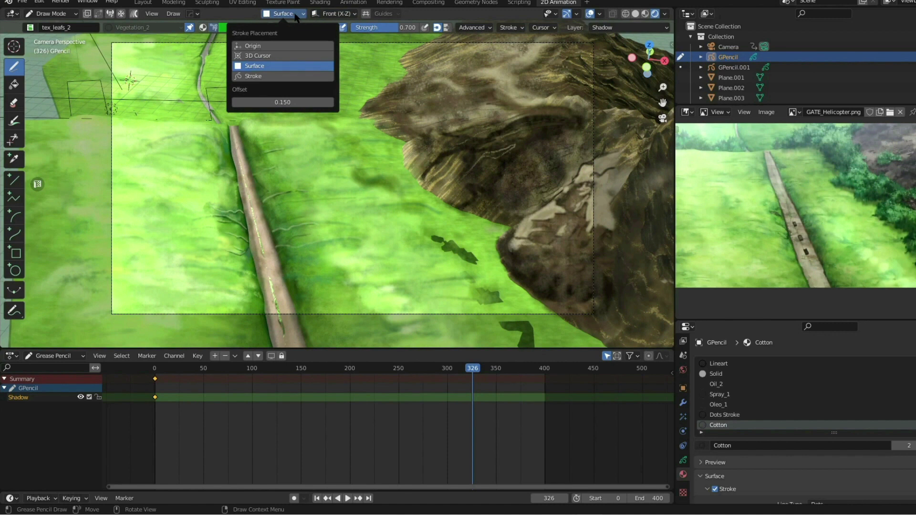
scroll(329, 204, "down", 2)
middle_click_drag(293, 190, 388, 194, "shift")
scroll(388, 194, "up", 7)
key("f")
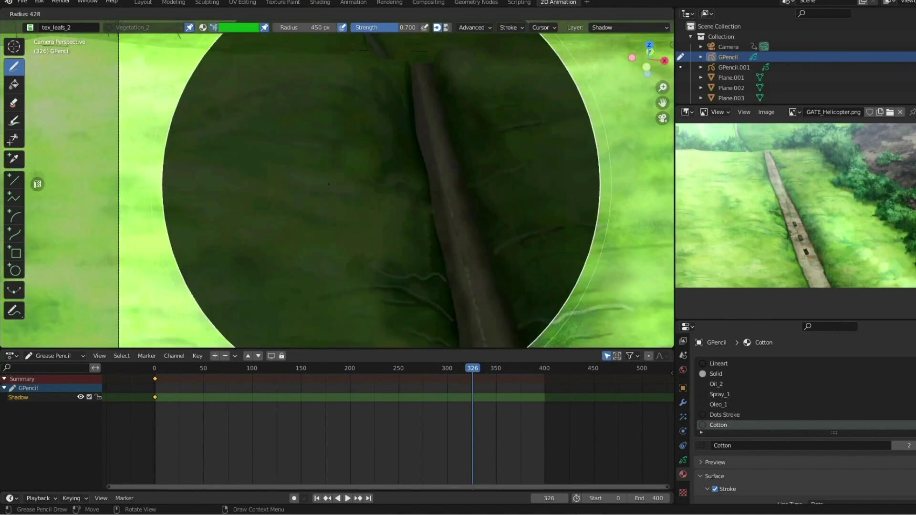
left_click(196, 176)
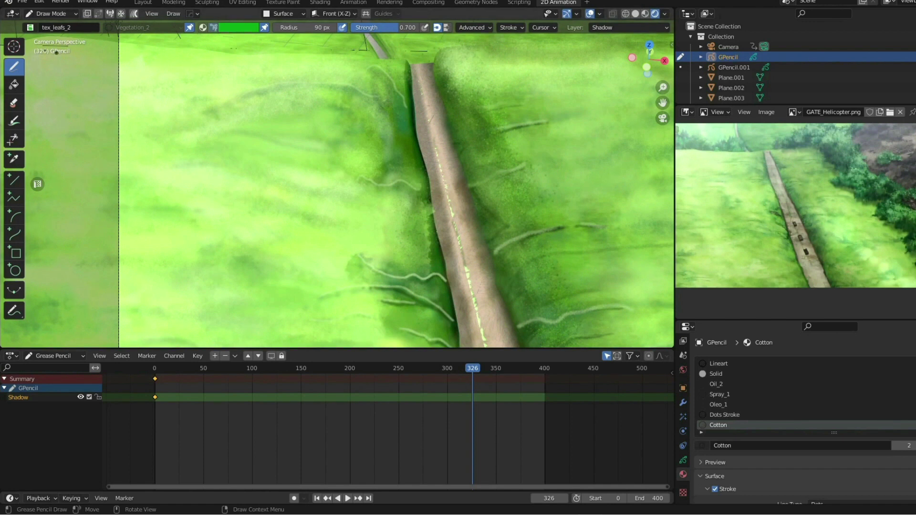
Choose the tex_1spray_1 brush and set its radius to 40 px and its strength to 1.000
left_click(30, 28)
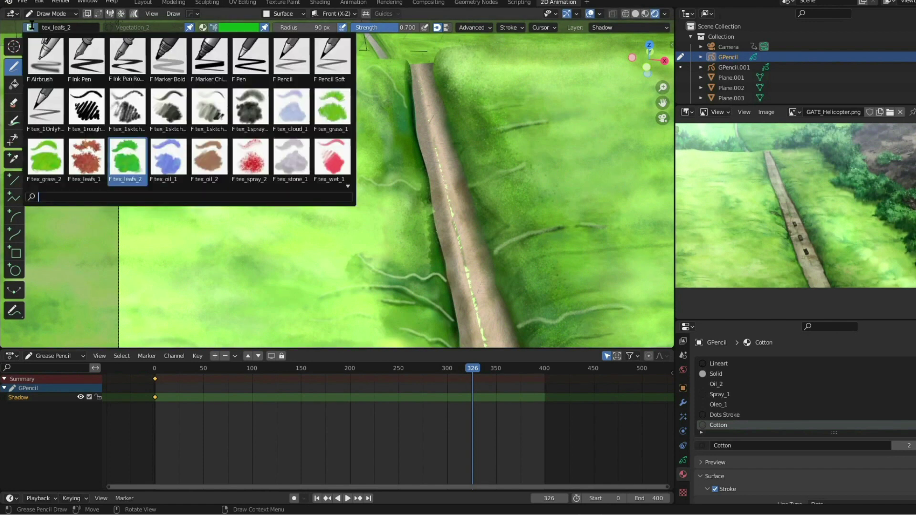
left_click(254, 101)
left_click_drag(320, 27, 334, 27)
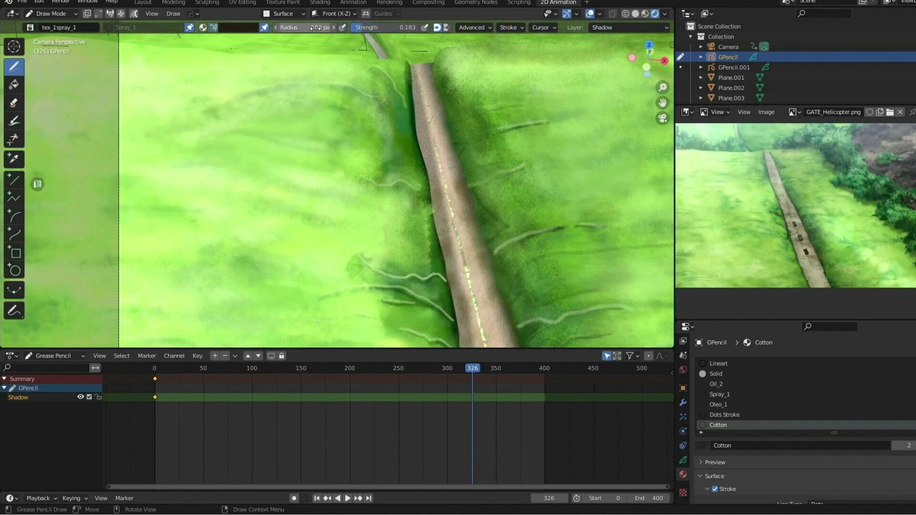
left_click(303, 29)
type("2000")
key("Return")
double_click(303, 28)
type("40")
key("Return")
left_click_drag(392, 28, 447, 28)
Try a black spray stroke on the grass beside the road and undo it
scroll(456, 207, "up", 3)
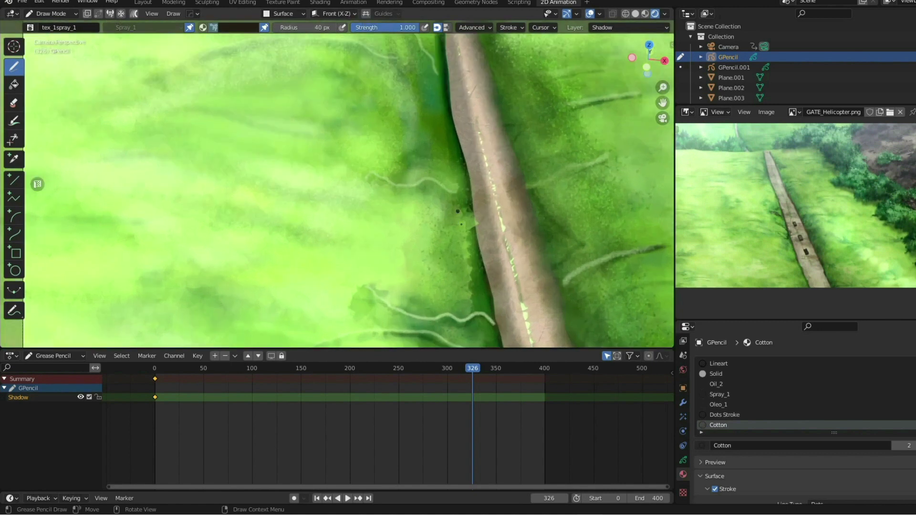
middle_click_drag(455, 207, 416, 175, "shift")
scroll(417, 174, "up", 3)
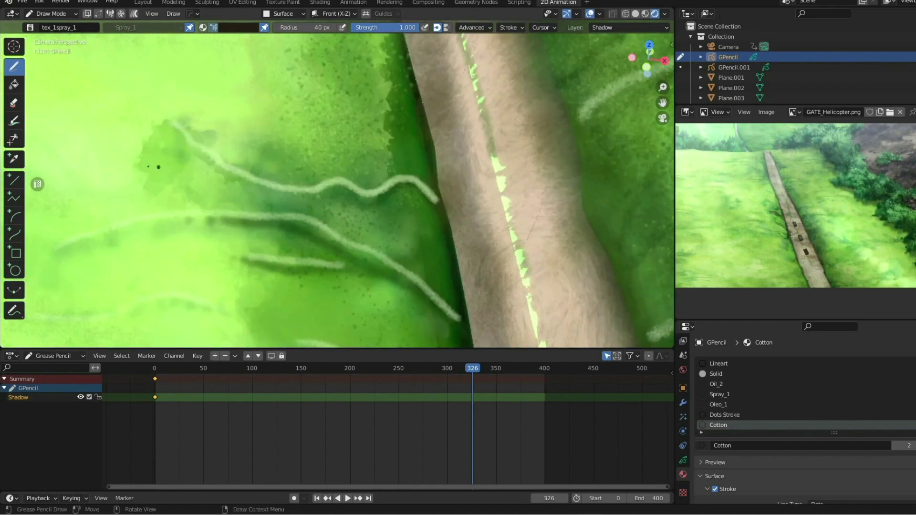
left_click_drag(306, 119, 374, 143)
key("ctrl+z")
Set the spray brush to a light beige colour, try a stroke across the grass beside the road and undo it
left_click(226, 29)
left_click(285, 141)
scroll(455, 134, "up", 2)
left_click_drag(478, 166, 263, 115)
key("ctrl+z")
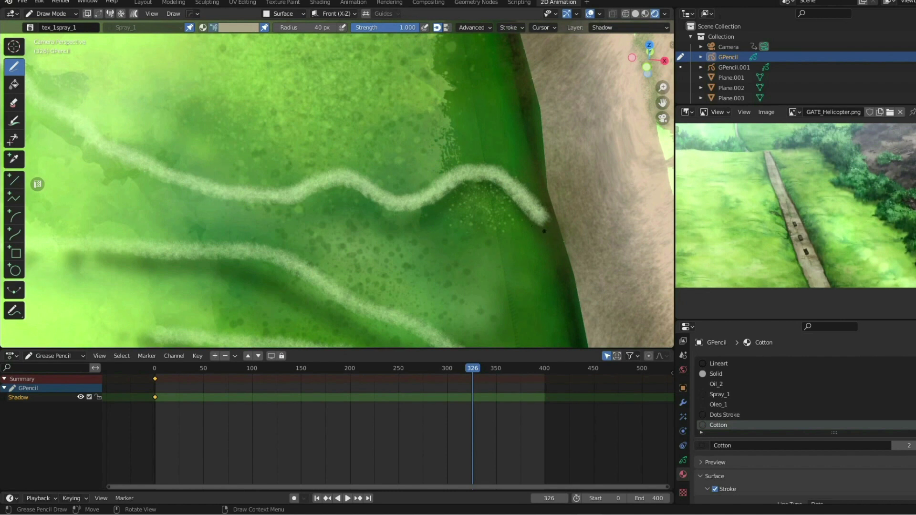
Inspect the light ridge stroke painted across the grass beside the road
mouse_move(543, 217)
left_mouse_down()
mouse_move(460, 190)
mouse_move(314, 184)
left_mouse_up()
scroll(443, 176, "down", 1)
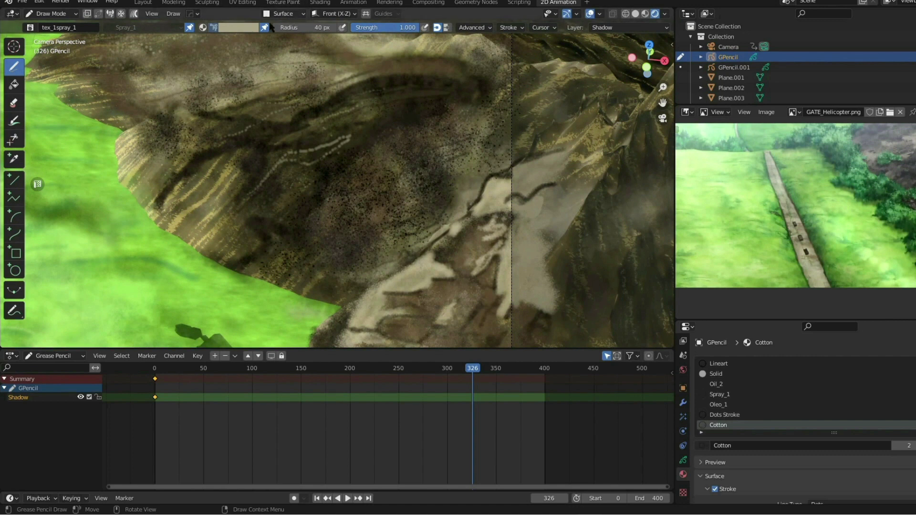
Set the spray brush radius to 500 px and its strength to 0.228, trying strokes across the dark rock face
left_click_drag(305, 27, 338, 28)
mouse_move(444, 131)
left_mouse_down()
mouse_move(401, 119)
mouse_move(167, 176)
left_mouse_up()
key("ctrl+z")
left_click_drag(402, 29, 367, 27)
left_click_drag(470, 107, 198, 193)
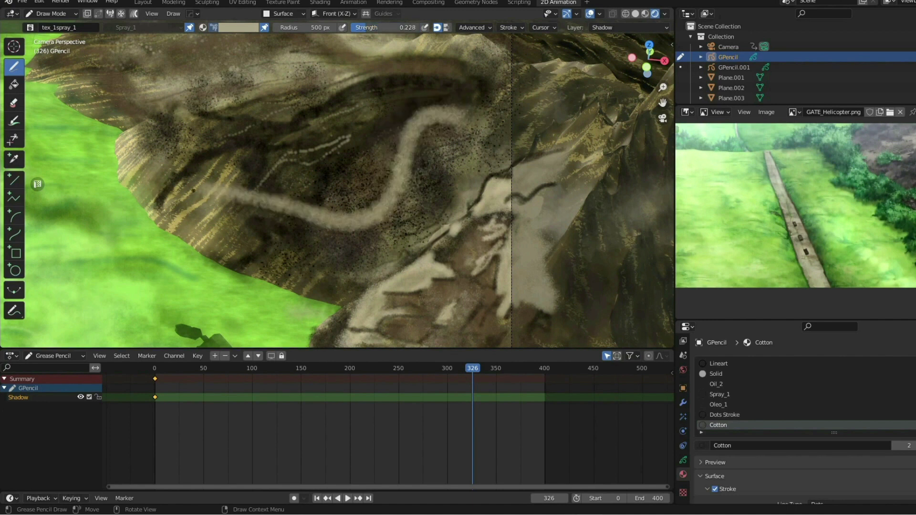
Review the spray brush's advanced settings and its post-processing, randomize and stabilize stroke options
left_click(466, 27)
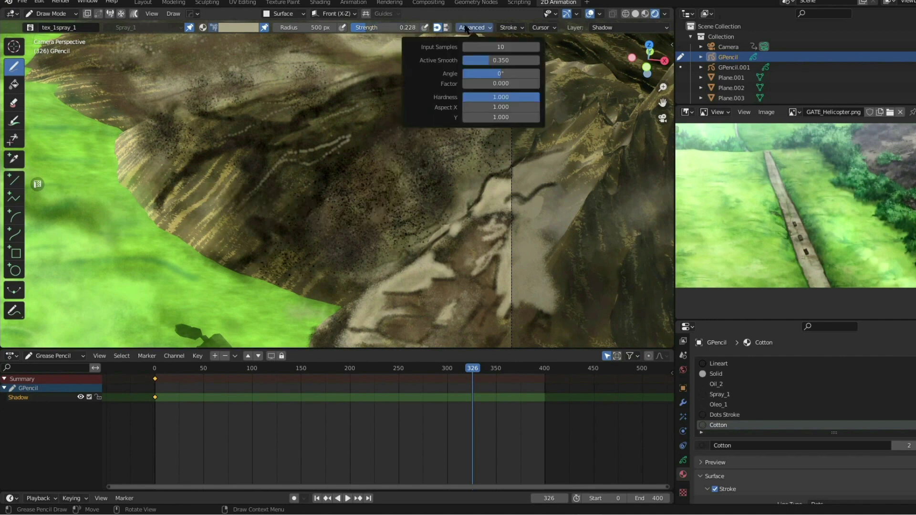
left_click(508, 27)
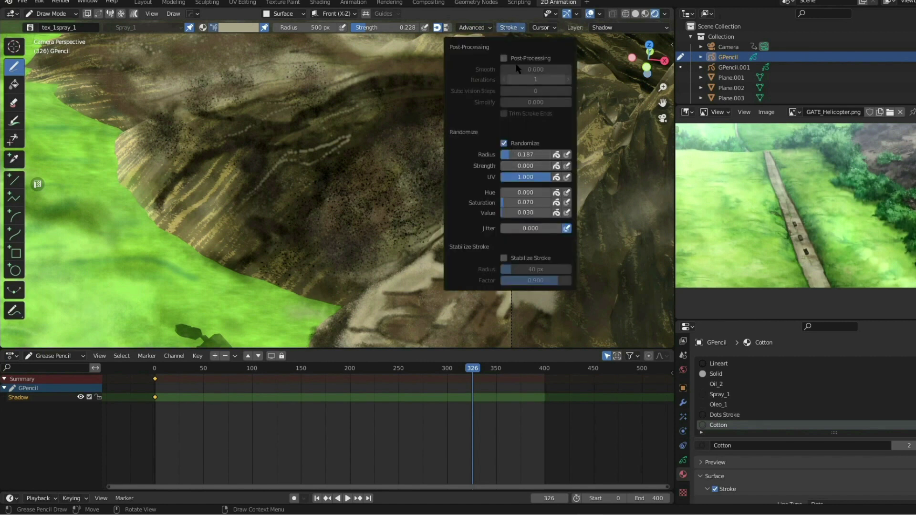
left_click(516, 25)
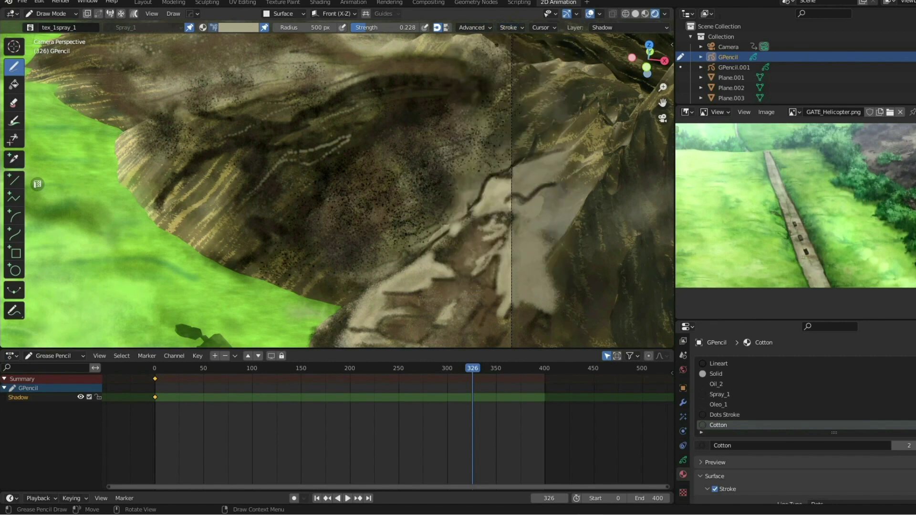
Examine the painted spray strokes on the grass around the road, both up close and in the full landscape
scroll(428, 135, "up", 3)
scroll(427, 135, "down", 3)
scroll(427, 135, "down", 5)
middle_click_drag(229, 167, 381, 155, "shift")
scroll(379, 159, "up", 5)
scroll(373, 171, "up", 5)
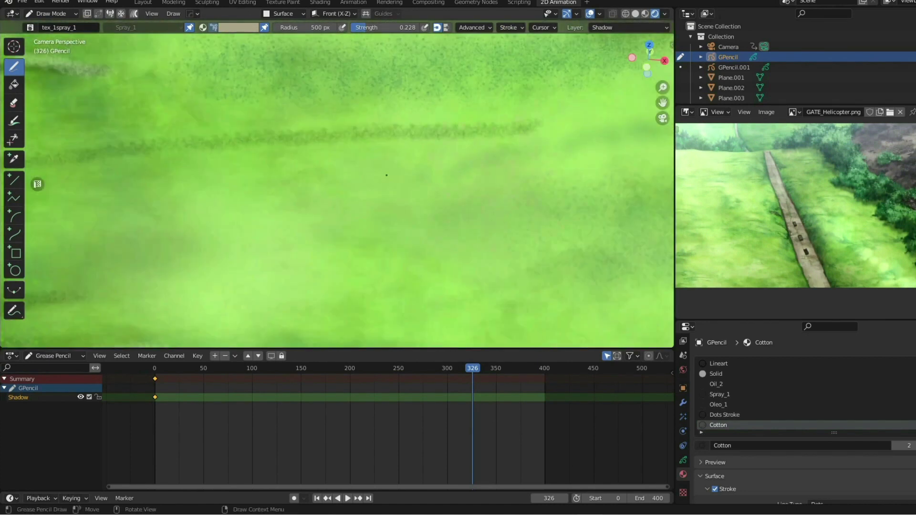
left_click_drag(477, 136, 262, 200)
scroll(439, 178, "down", 8)
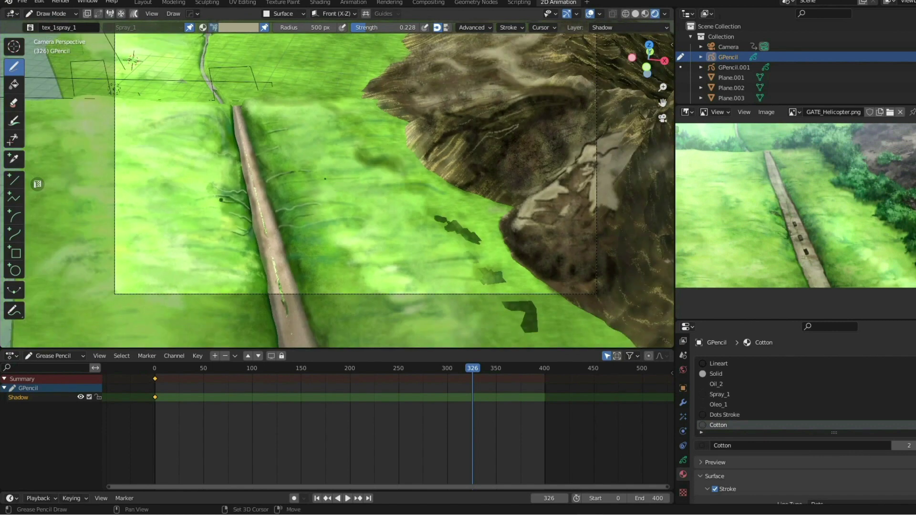
scroll(325, 178, "up", 10)
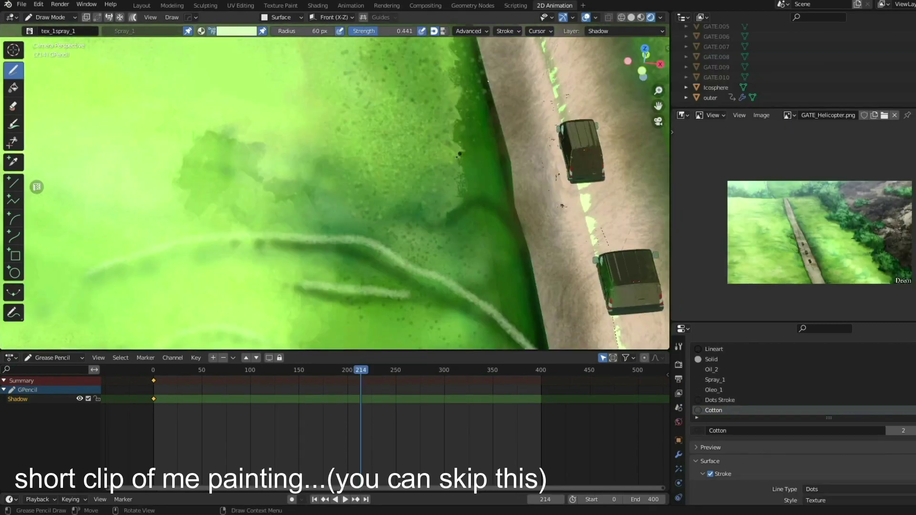
Paint light green spray strokes over the dark ridges on the grass left of the road, using a 60 px radius and 0.441 strength
scroll(502, 204, "up", 2)
mouse_move(594, 238)
left_mouse_down()
mouse_move(570, 214)
mouse_move(517, 207)
left_mouse_up()
mouse_move(460, 217)
left_mouse_down()
mouse_move(398, 201)
mouse_move(292, 211)
mouse_move(155, 106)
left_mouse_up()
scroll(422, 211, "down", 14)
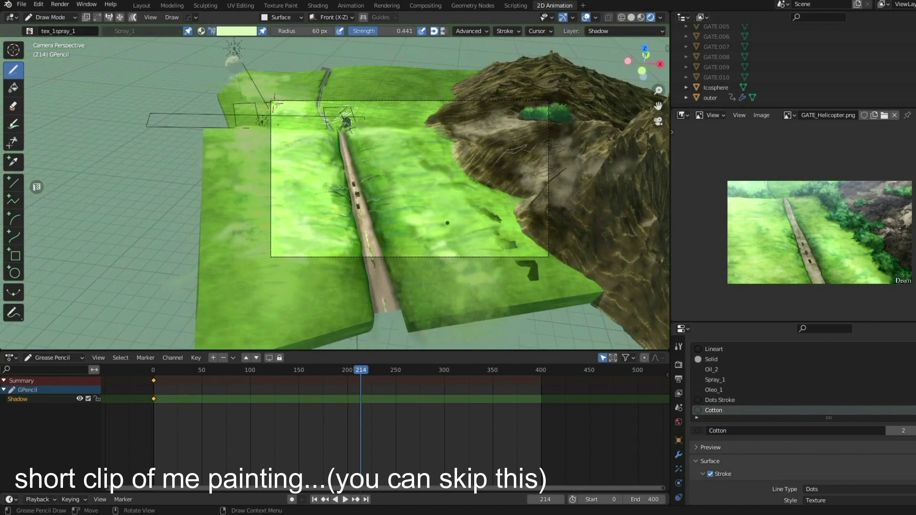
Spray a light green stroke across the grass beside the road's left edge, farther up from the vehicles
scroll(447, 223, "up", 8)
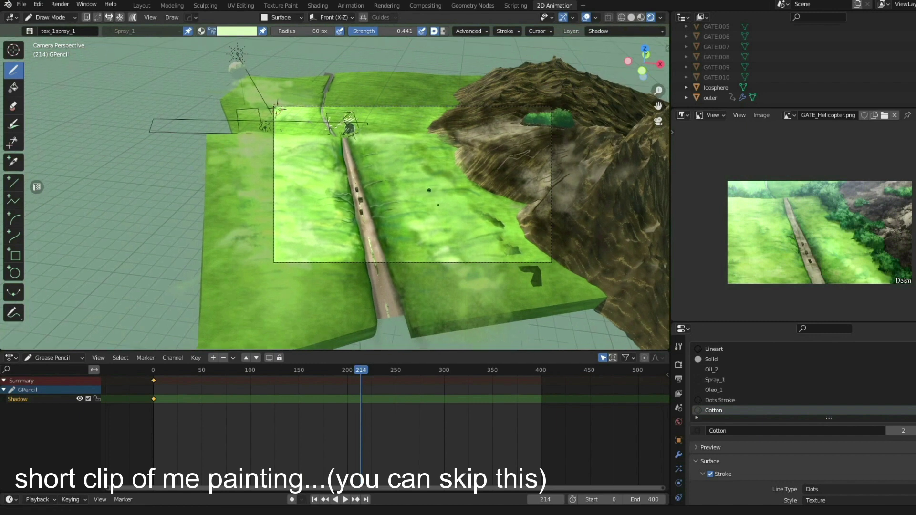
scroll(440, 209, "up", 5)
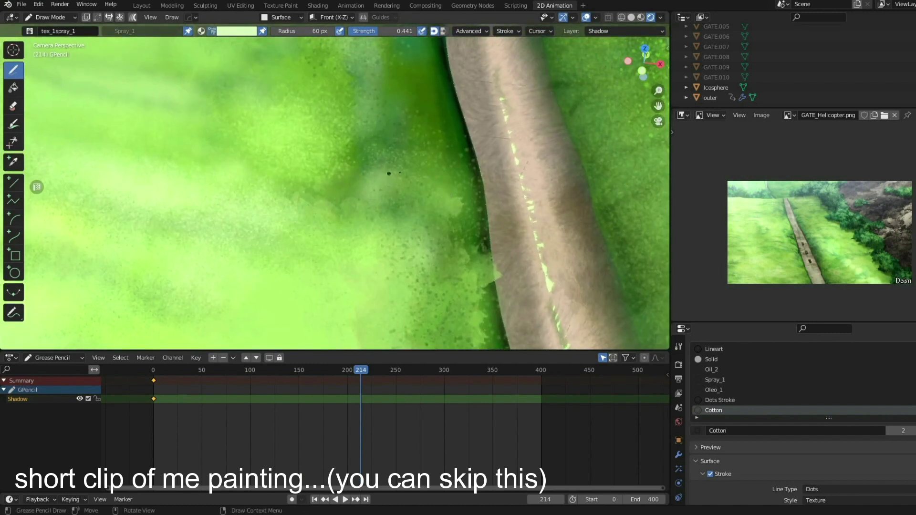
mouse_move(460, 216)
left_mouse_down()
mouse_move(376, 188)
mouse_move(283, 190)
left_mouse_up()
scroll(283, 189, "down", 8)
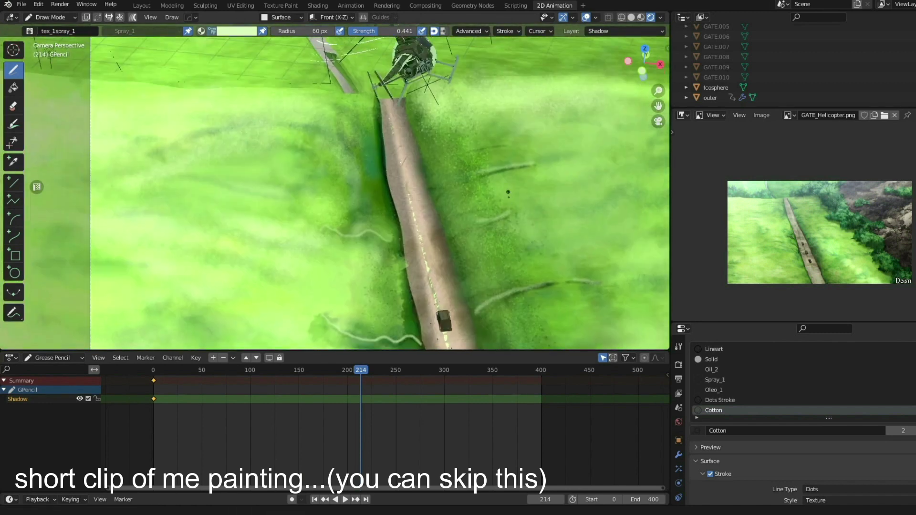
Paint light spray highlights along the curved dark shadow on the grass left of the road's far end
scroll(515, 212, "up", 6)
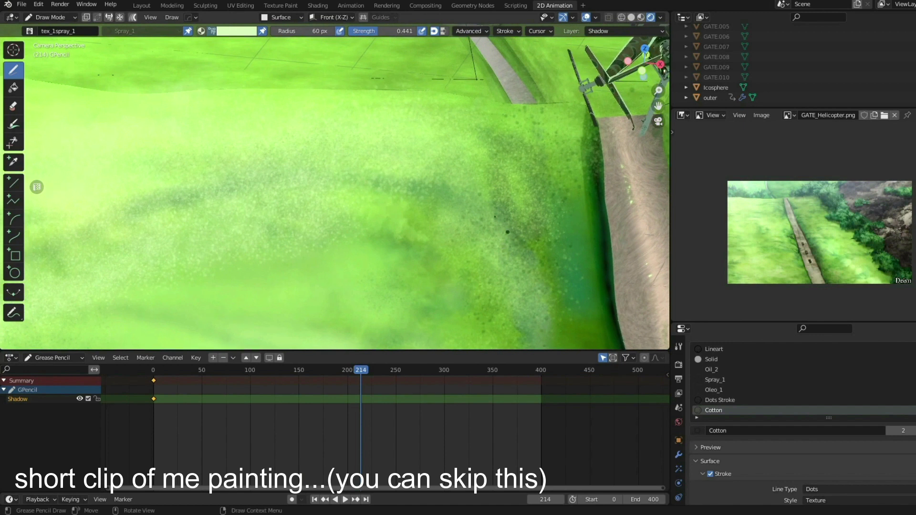
mouse_move(143, 203)
left_mouse_down()
mouse_move(292, 168)
mouse_move(413, 173)
mouse_move(509, 215)
left_mouse_up()
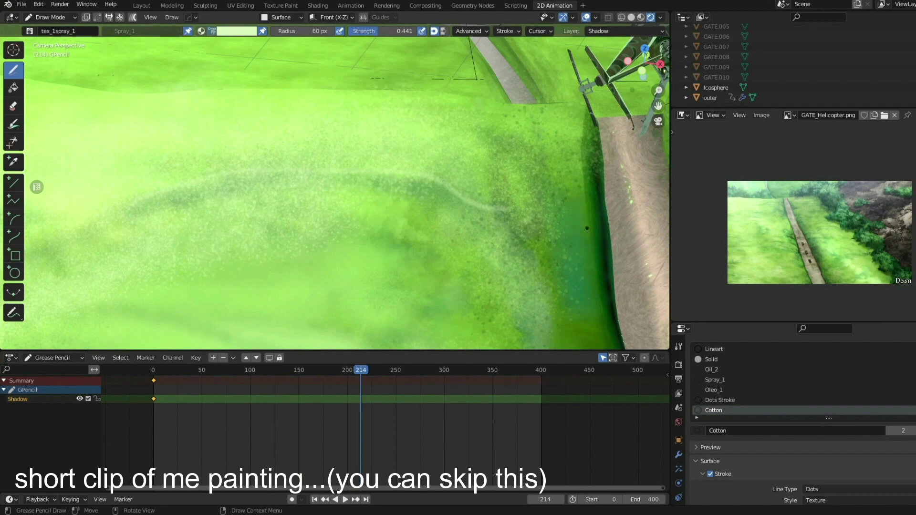
mouse_move(587, 228)
left_mouse_down()
mouse_move(536, 154)
mouse_move(485, 125)
mouse_move(470, 139)
left_mouse_up()
scroll(470, 140, "down", 8)
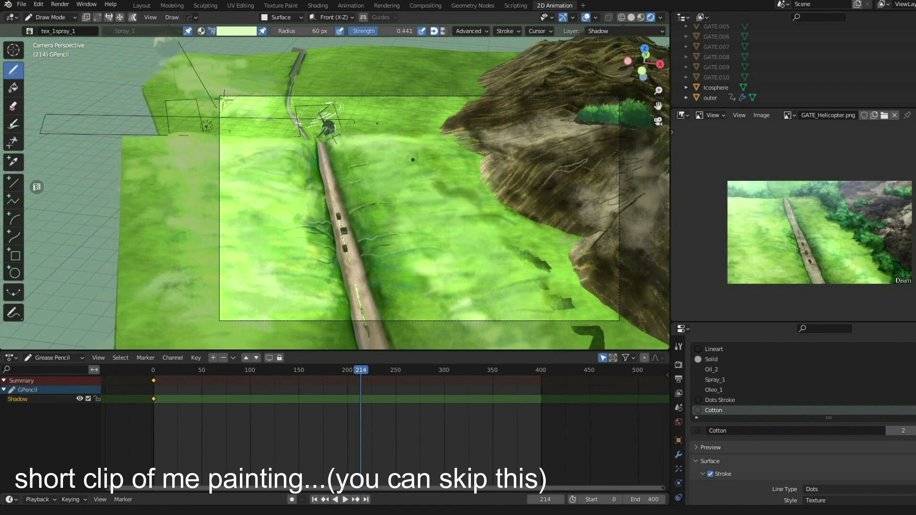
Set the spray brush to a stronger light green and paint around the short dark ridges on the grass right of the road, undoing a stroke
scroll(376, 123, "up", 8)
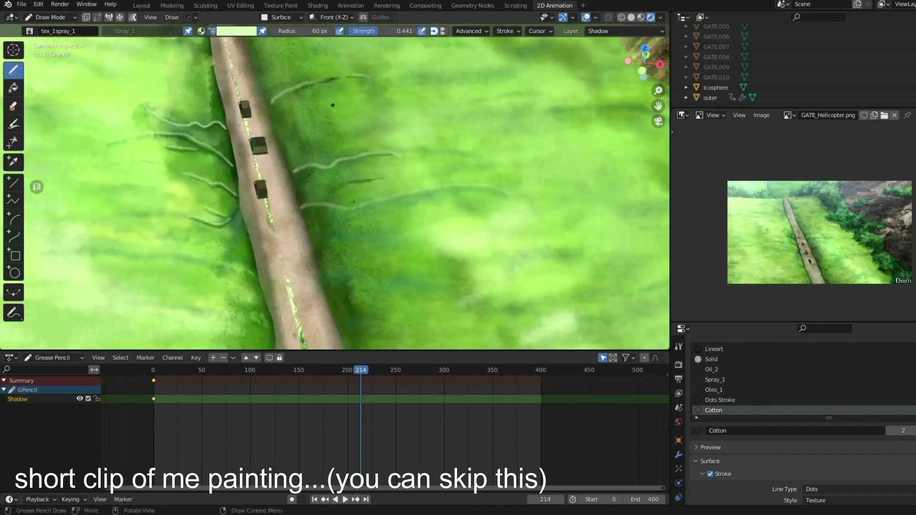
scroll(333, 105, "up", 5)
left_click(245, 31)
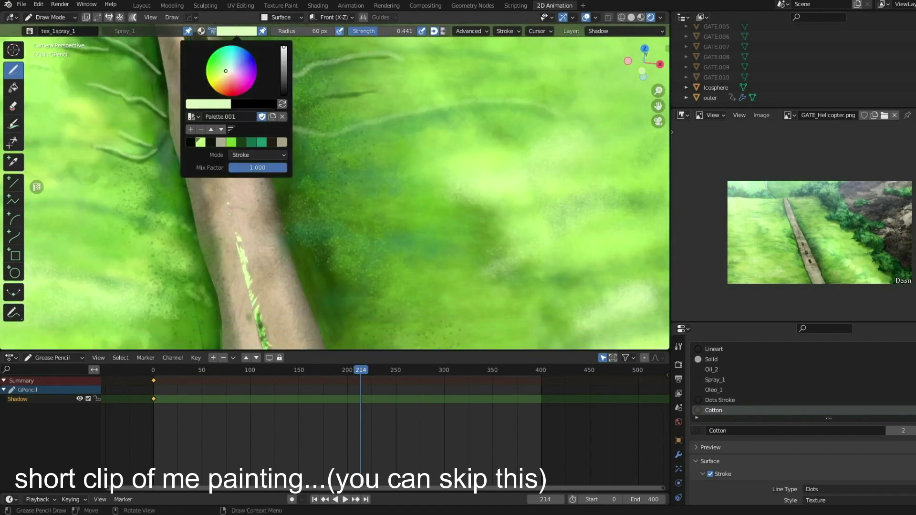
left_click(283, 54)
left_click(220, 104)
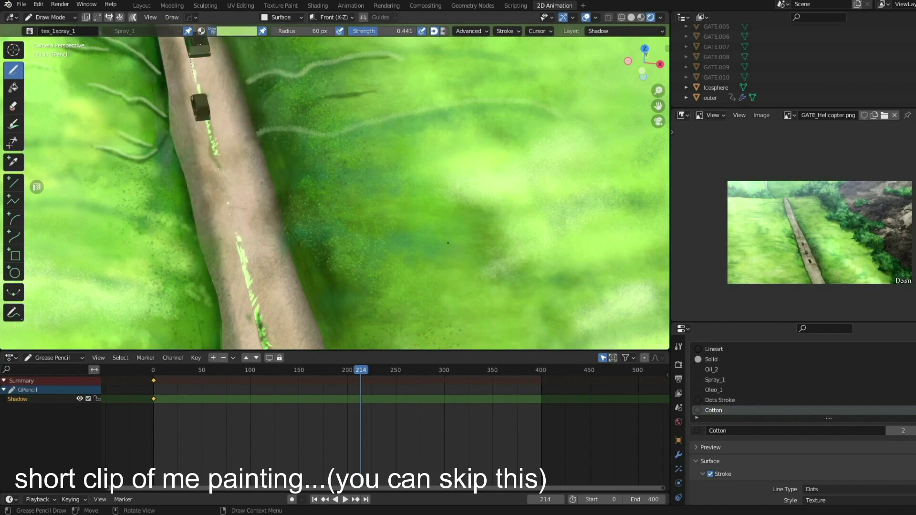
left_click_drag(396, 229, 319, 215)
middle_click_drag(423, 242, 410, 182, "shift")
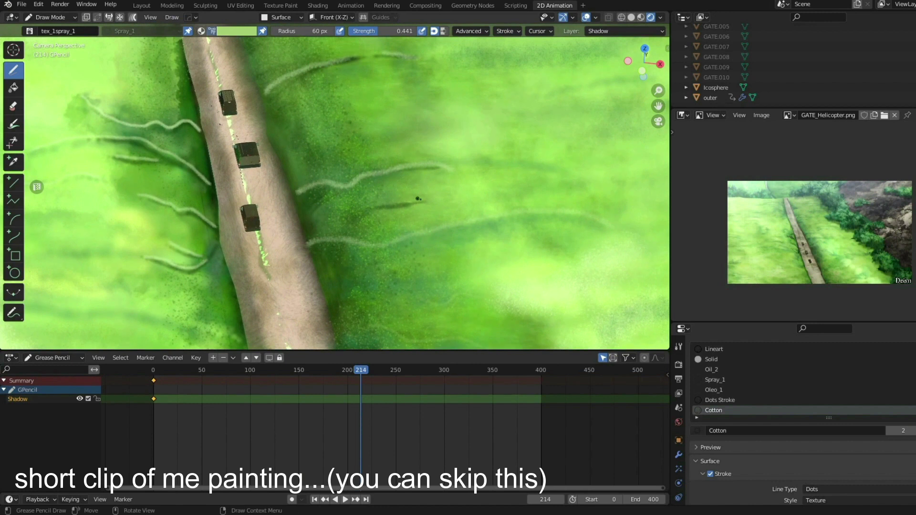
key("ctrl+z")
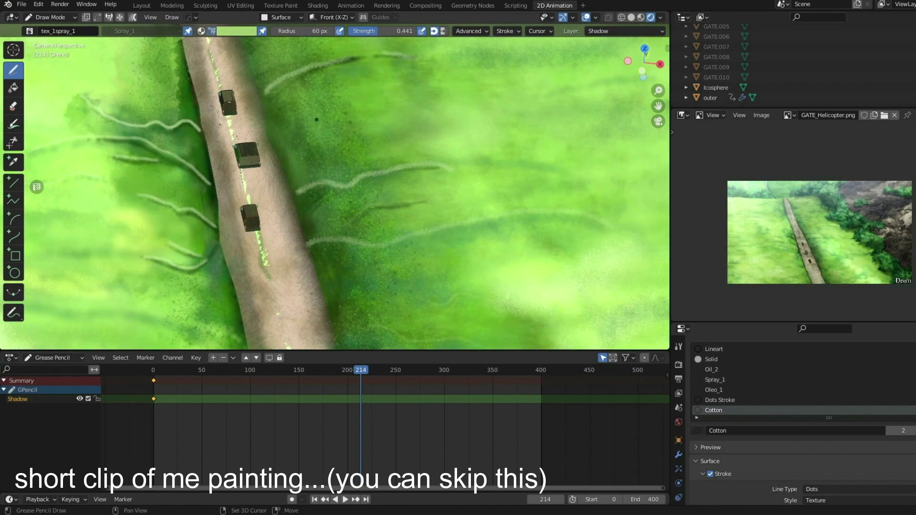
Spray bright green speckles with a 119 px brush radius over the grass right of the road's far end
middle_click_drag(317, 117, 369, 235, "shift")
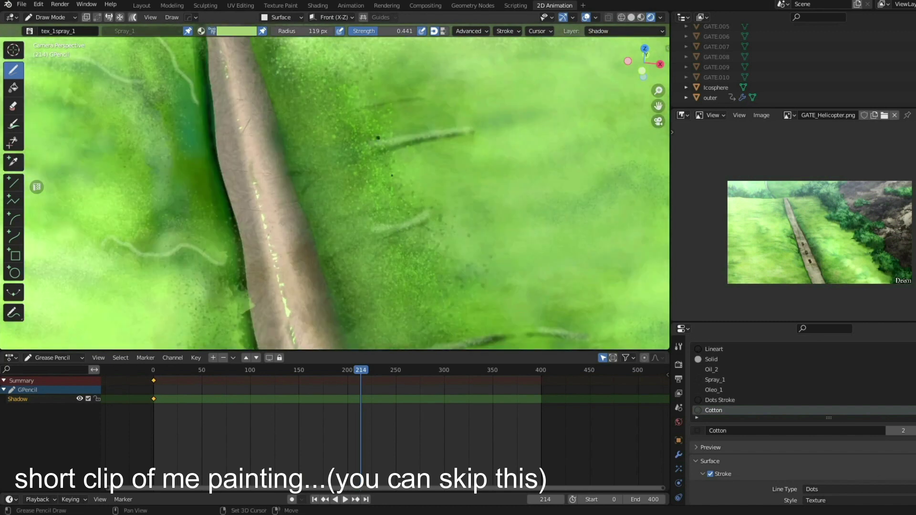
left_click_drag(424, 119, 336, 112)
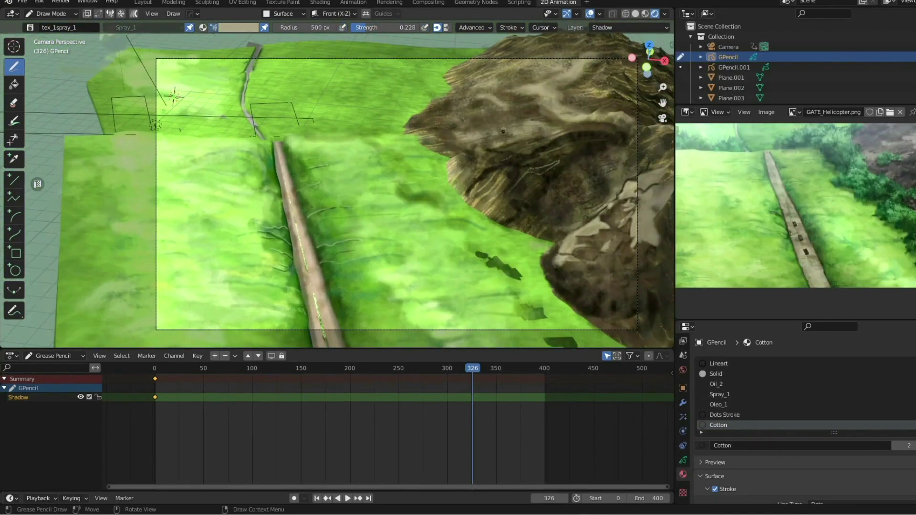
Play the animation in short stretches and inspect the vehicles on the road, the helicopter and the surrounding trees
middle_click_drag(519, 138, 480, 142, "shift")
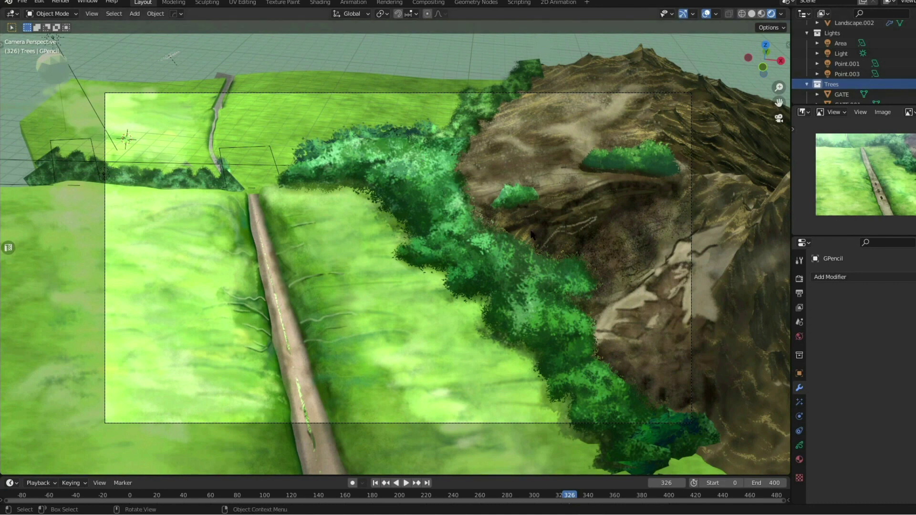
scroll(532, 234, "up", 3)
scroll(524, 210, "down", 4)
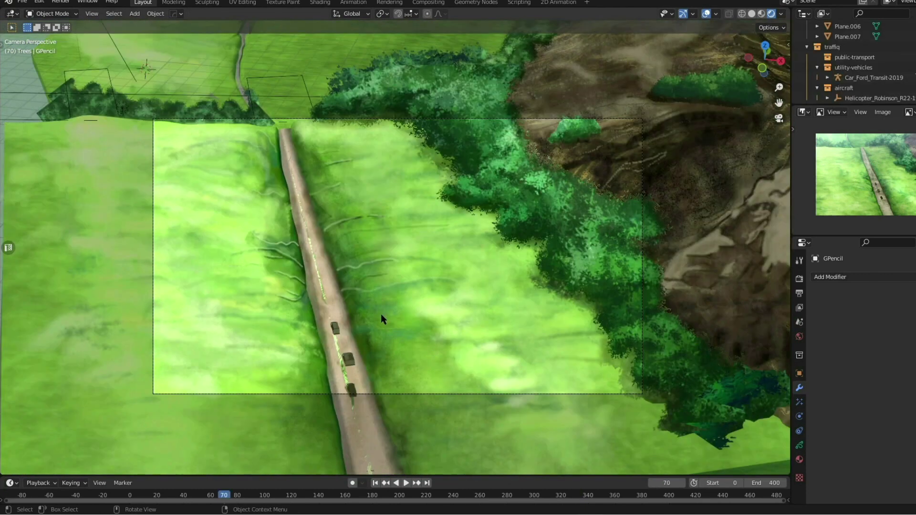
scroll(374, 307, "down", 2)
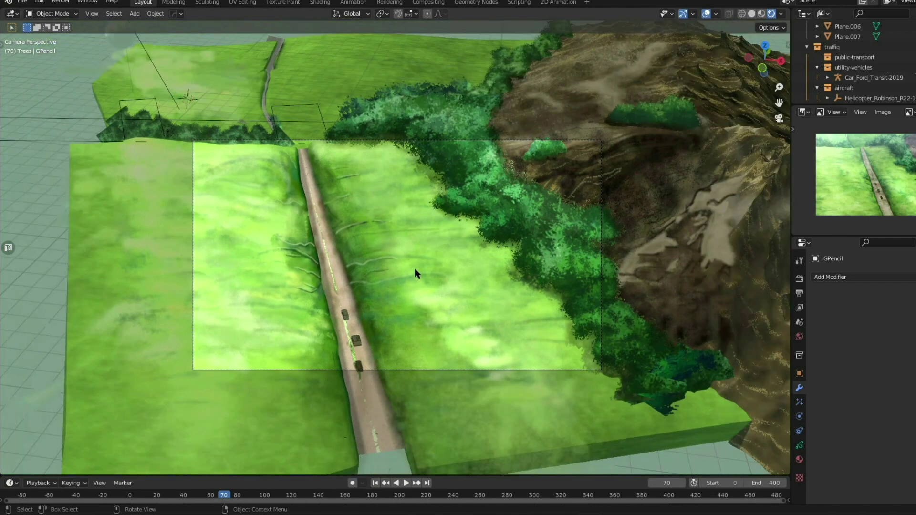
key("space")
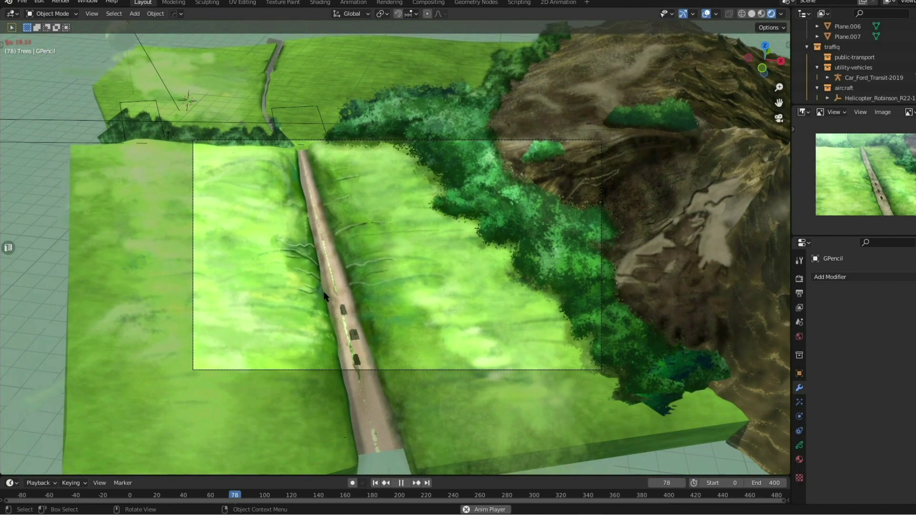
key("space")
scroll(385, 315, "up", 4)
middle_click_drag(388, 311, 455, 205, "shift")
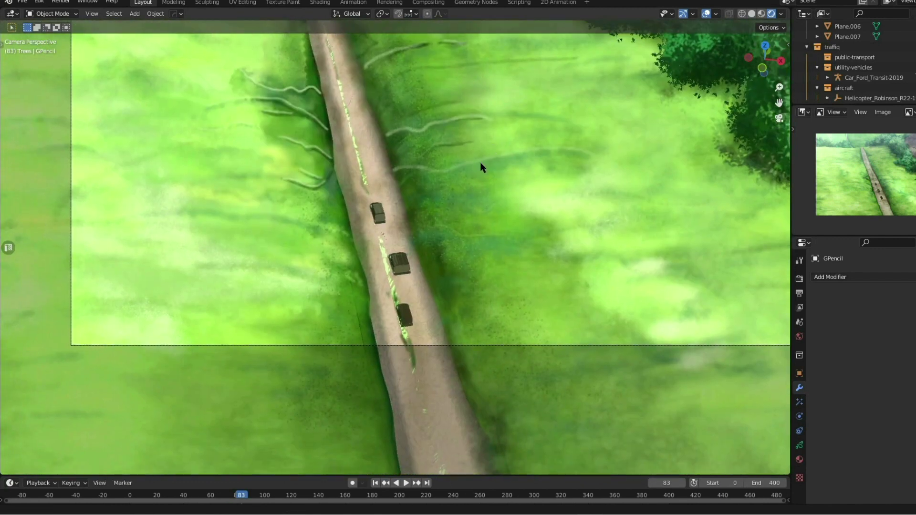
scroll(480, 162, "down", 3)
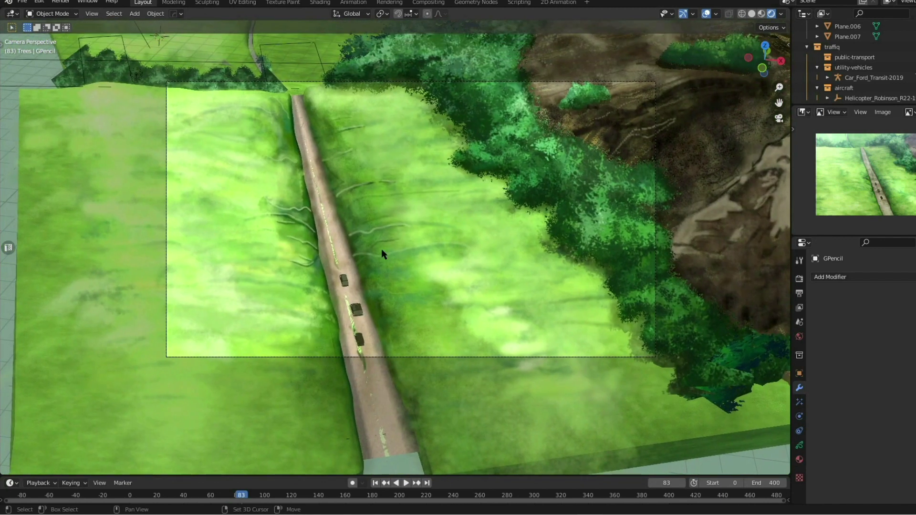
key("space")
scroll(382, 254, "down", 2)
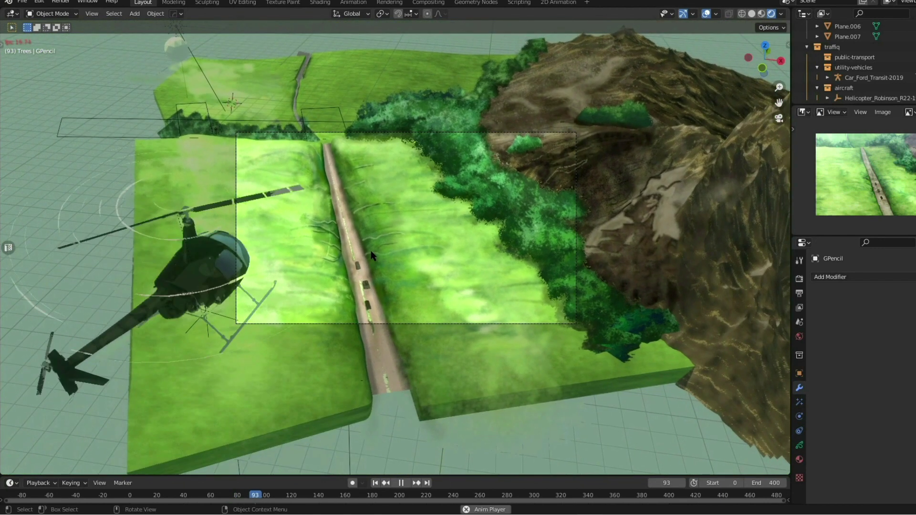
key("space")
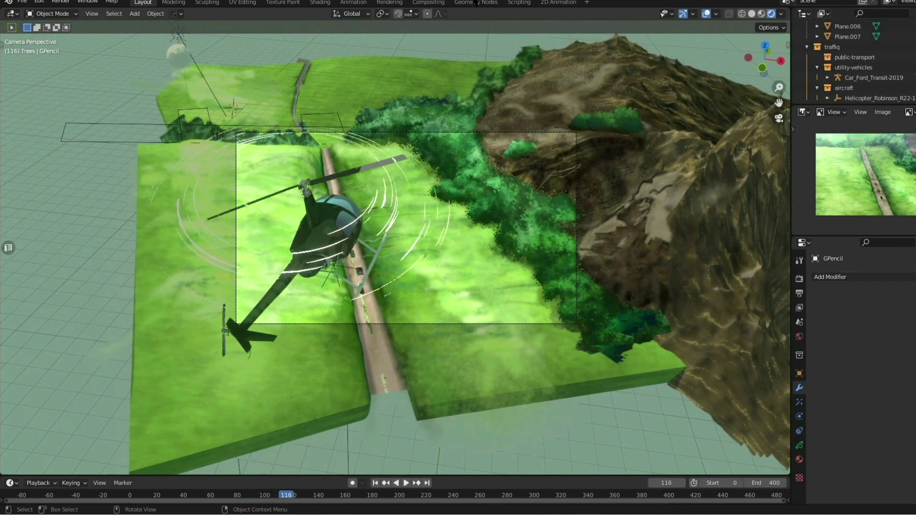
Switch to the Shading workspace and select the helicopter's body to show its material nodes
left_click(320, 3)
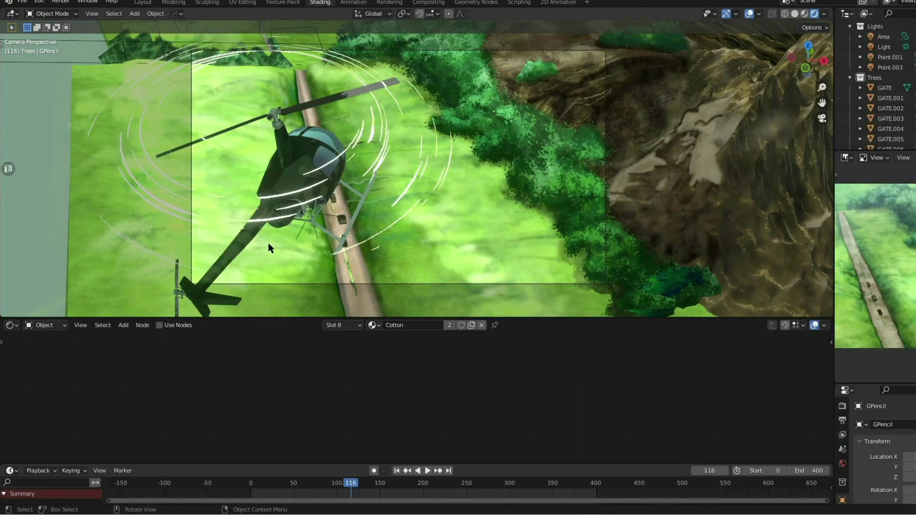
left_click(289, 225)
left_click(307, 142)
left_click(307, 142)
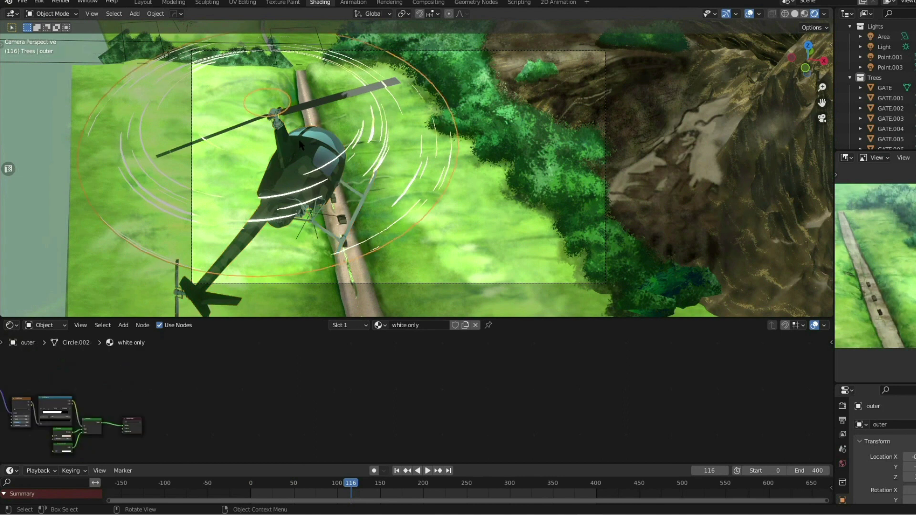
left_click(299, 140)
Enlarge the node area, bring the Robinson_R22_tqm node tree into view and select its final output node
left_click_drag(592, 318, 597, 263)
left_click_drag(371, 167, 371, 168)
scroll(333, 357, "down", 5)
scroll(458, 305, "up", 4)
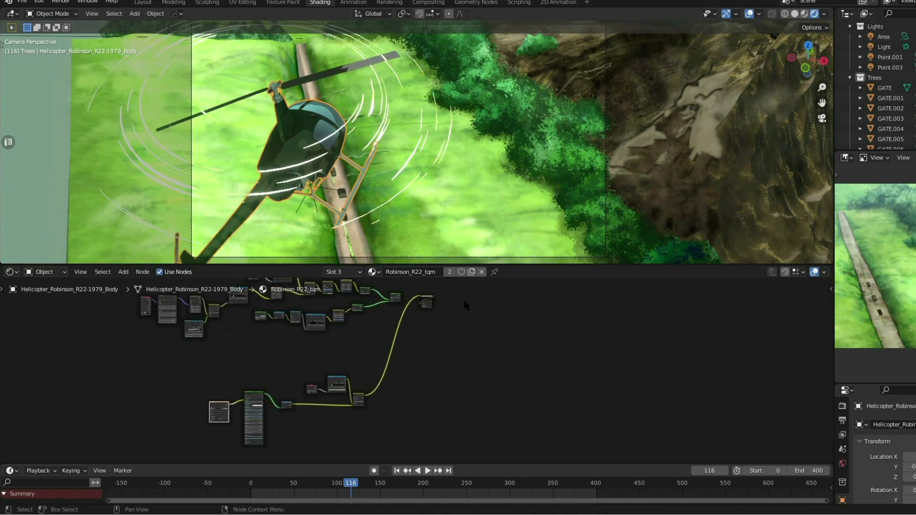
left_click_drag(530, 266, 529, 195)
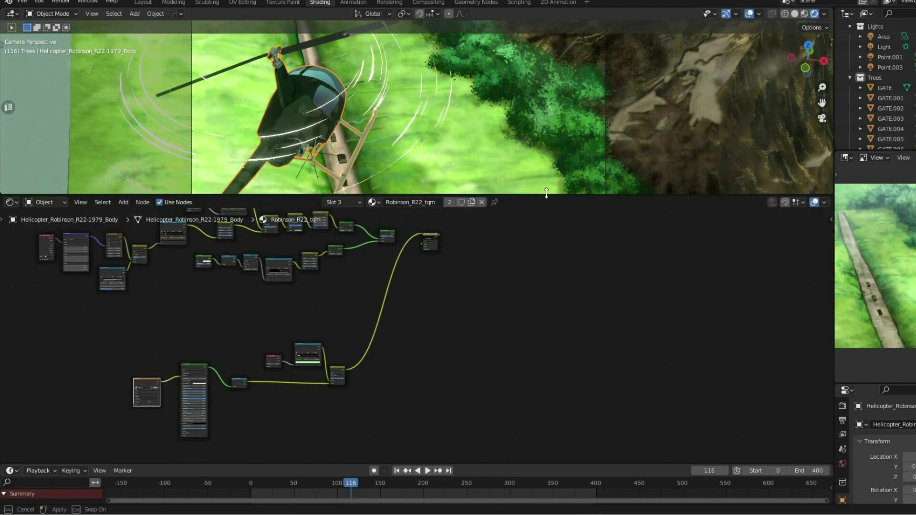
left_click(435, 243)
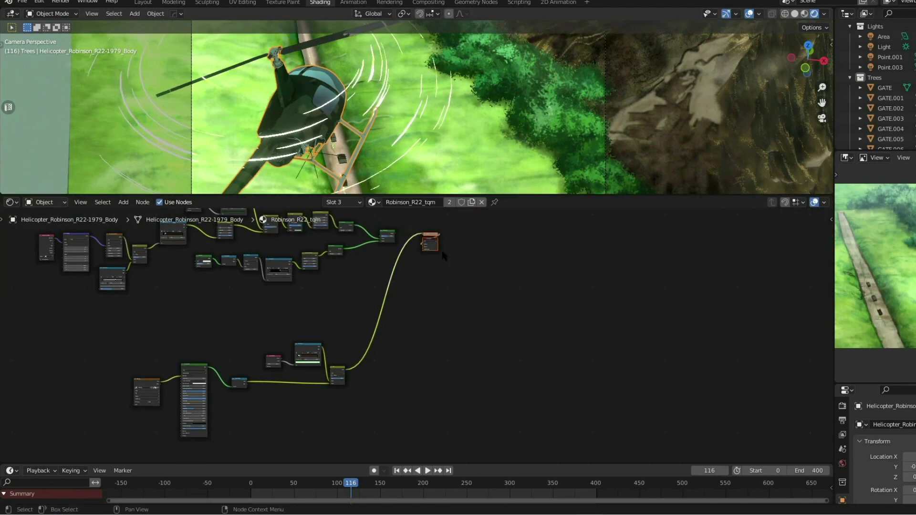
Move the output node beside the lower chain's Mix node and shift the image texture node closer to the Principled BSDF
left_click_drag(433, 233, 379, 348)
scroll(278, 309, "up", 5)
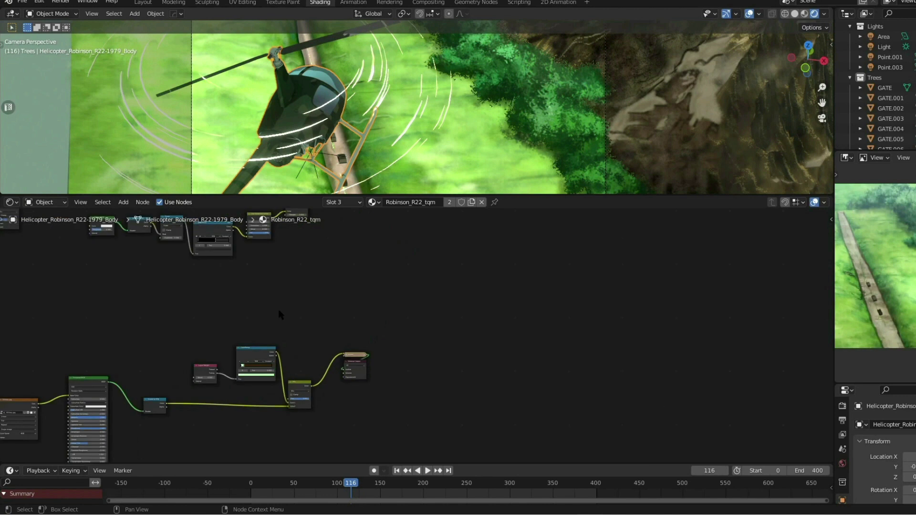
middle_click_drag(279, 309, 575, 228)
scroll(591, 220, "up", 3)
scroll(594, 268, "up", 2)
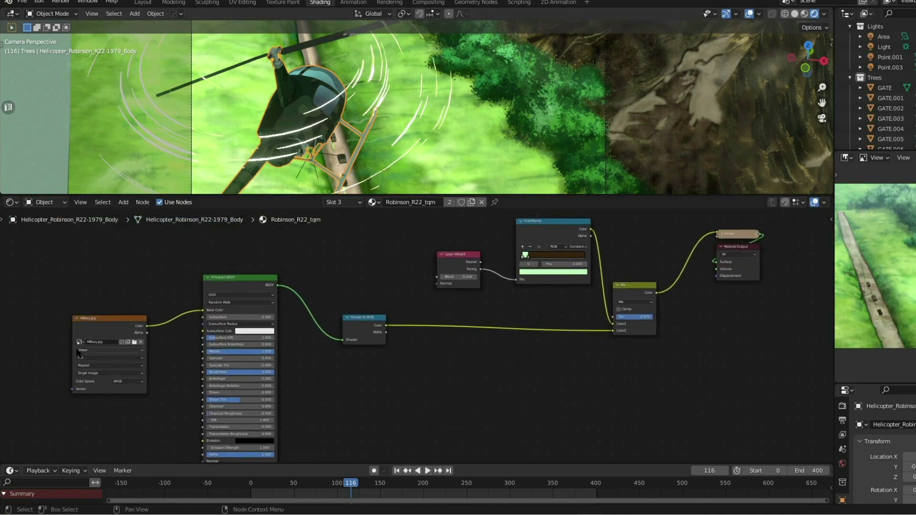
left_click_drag(89, 334, 116, 310)
scroll(407, 304, "down", 12)
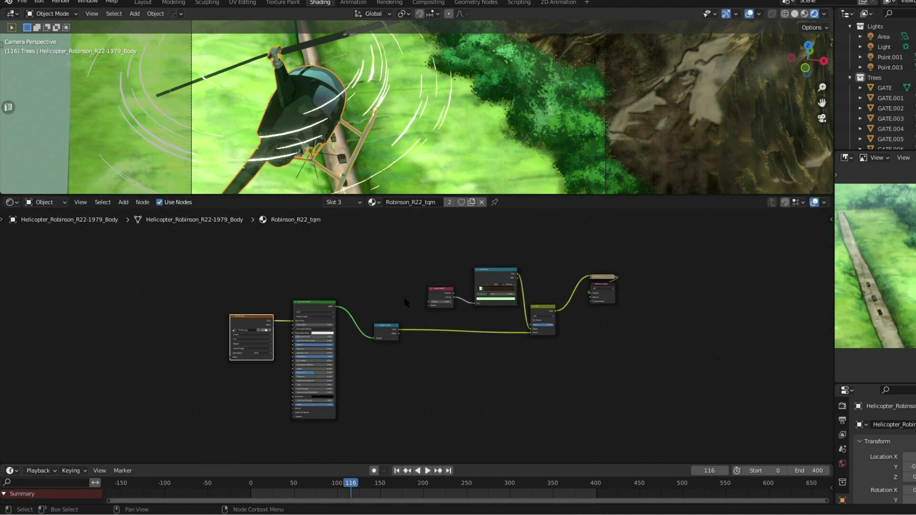
Move the output node beside the upper node chain and connect that chain's Mix Shader to the material output
middle_click_drag(464, 235, 451, 328)
scroll(525, 338, "up", 2)
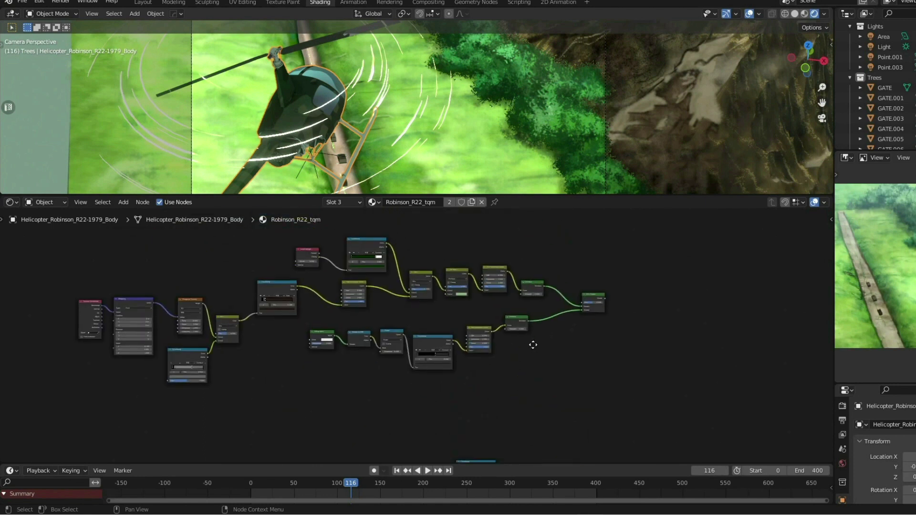
scroll(534, 343, "down", 2, "shift")
left_click_drag(573, 434, 666, 289)
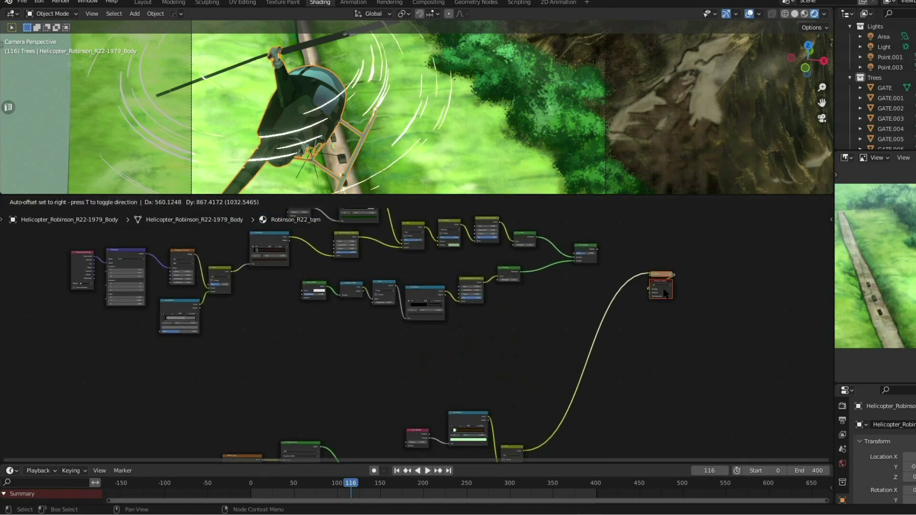
middle_click_drag(579, 298, 558, 341)
left_click(569, 289, "ctrl+shift")
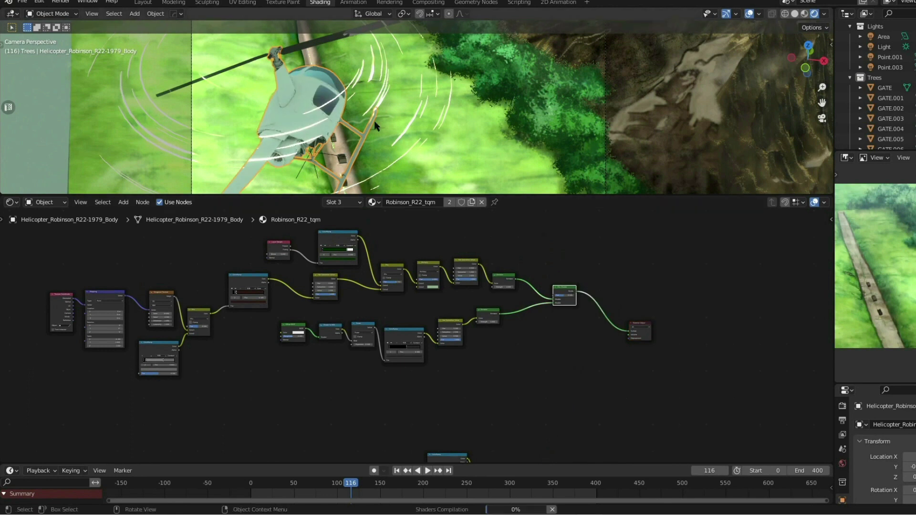
scroll(417, 334, "up", 2)
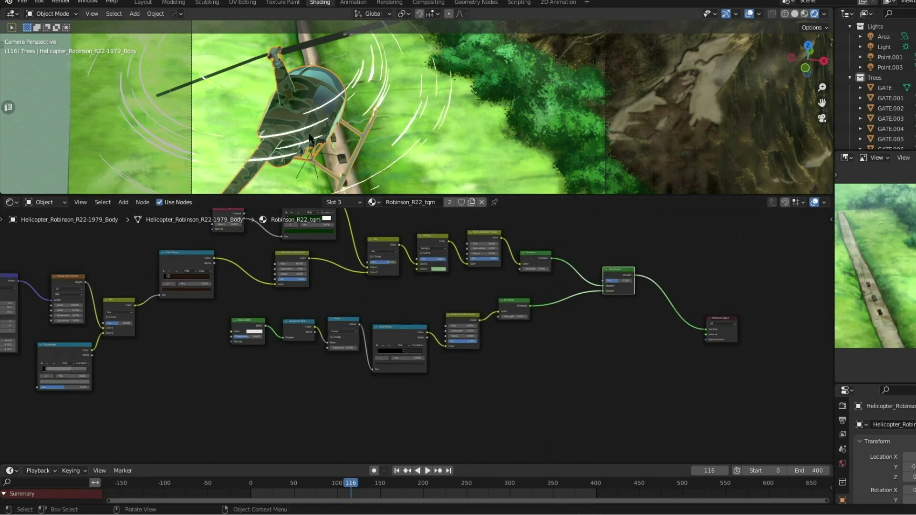
Examine the upper camouflage node chain from Texture Coordinate through the color ramps and Emission nodes to the Material Output
key("Home")
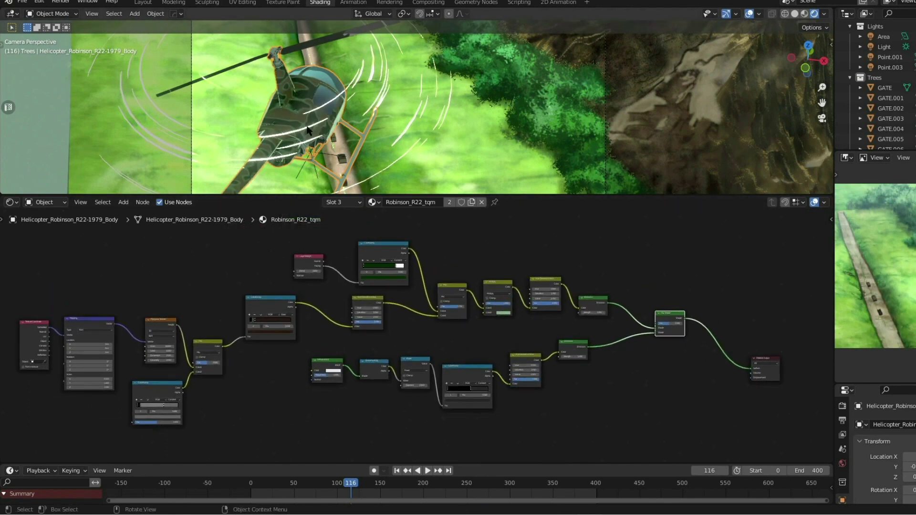
scroll(267, 321, "up", 3)
middle_click_drag(268, 321, 567, 310)
scroll(566, 311, "up", 3)
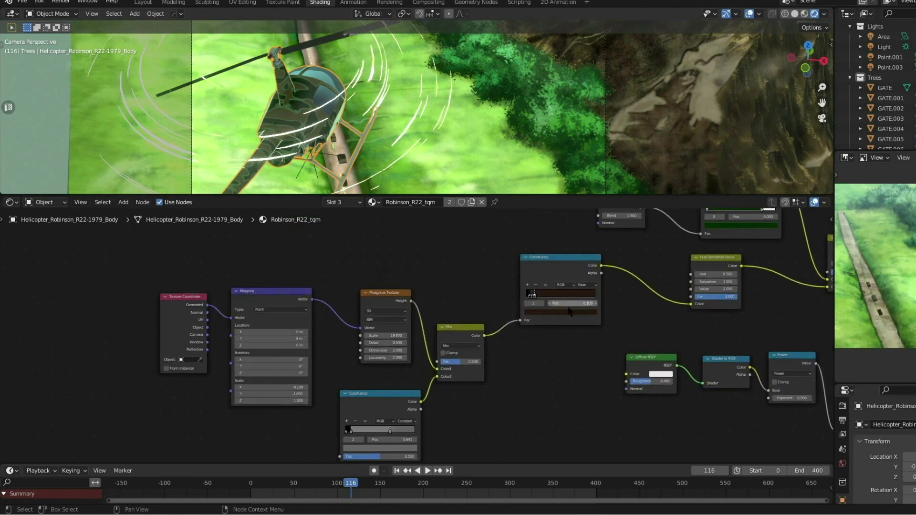
middle_click_drag(500, 306, 476, 291)
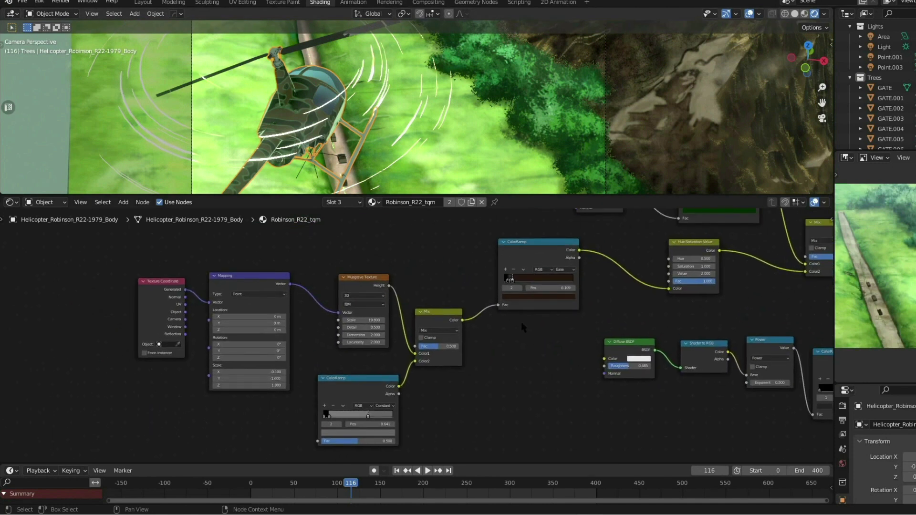
middle_click_drag(644, 300, 628, 288)
middle_click_drag(652, 245, 645, 238)
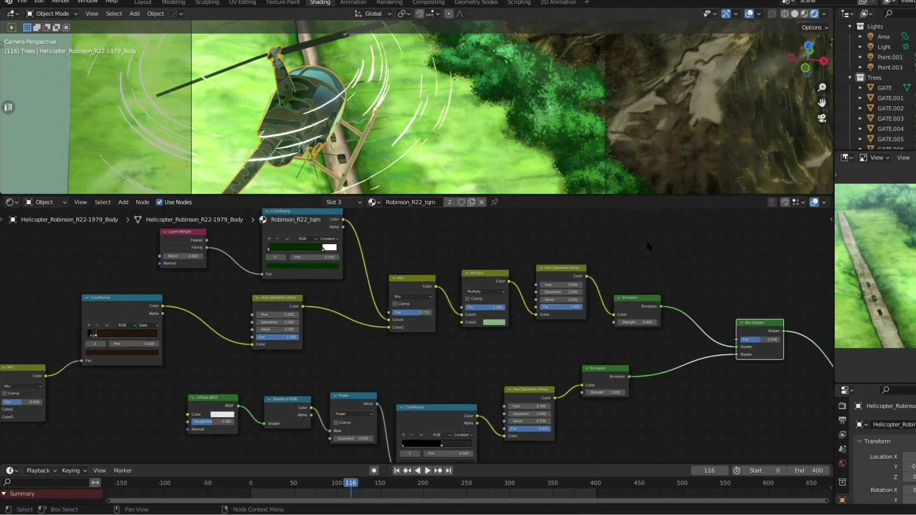
scroll(699, 272, "down", 3)
middle_click_drag(705, 284, 384, 237)
scroll(392, 243, "up", 4)
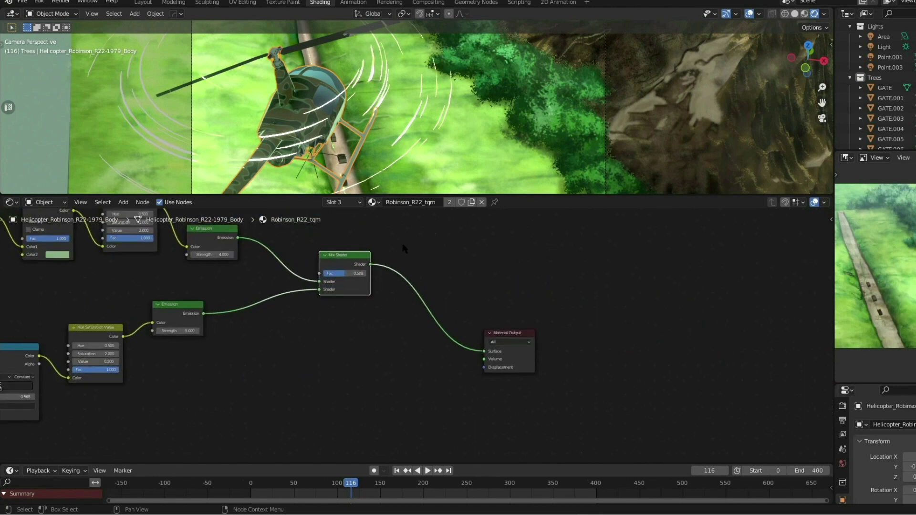
Connect the lower chain's Mix node to the material output in place of the Mix Shader
scroll(419, 248, "down", 19)
scroll(425, 157, "down", 3)
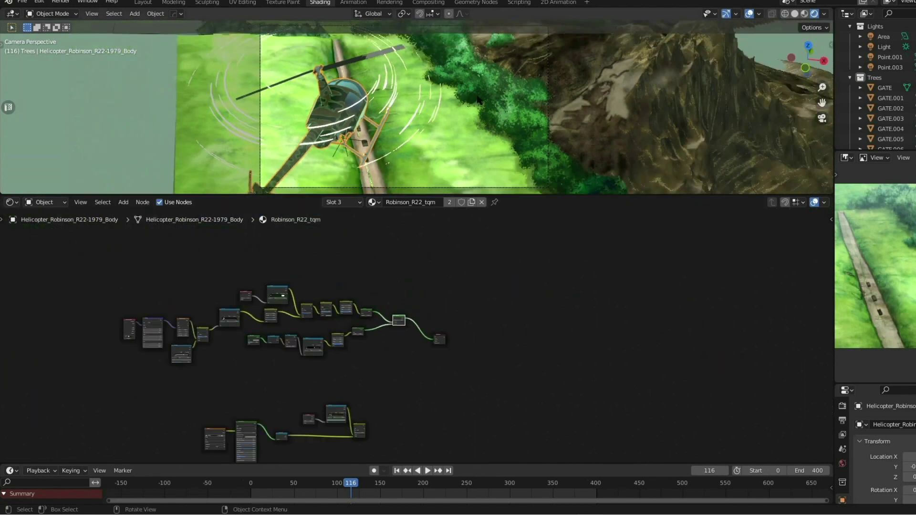
scroll(448, 329, "up", 1)
middle_click_drag(452, 331, 485, 291)
scroll(485, 291, "up", 3)
left_click(361, 426, "ctrl+shift")
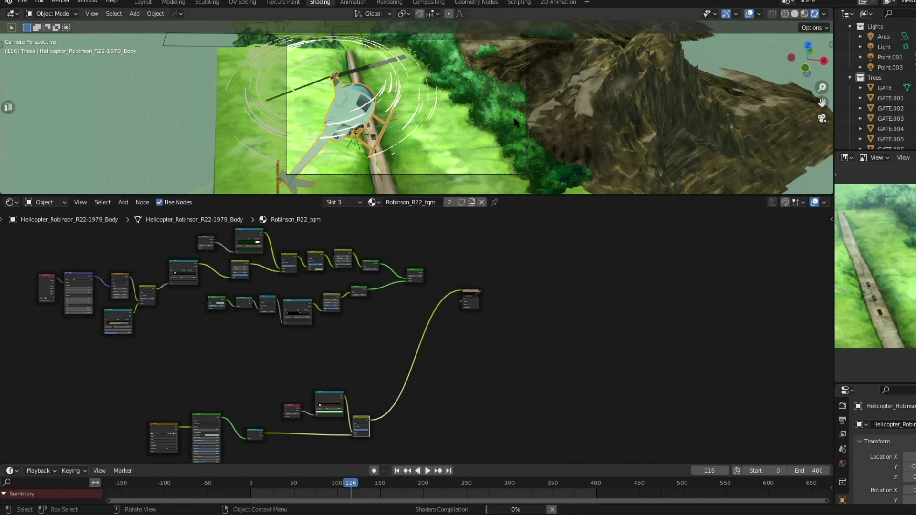
Raise the image texture node slightly beside the Principled BSDF in the lower chain
middle_click_drag(253, 349, 411, 258)
scroll(410, 257, "up", 8)
middle_click_drag(276, 264, 305, 336)
scroll(305, 336, "up", 4)
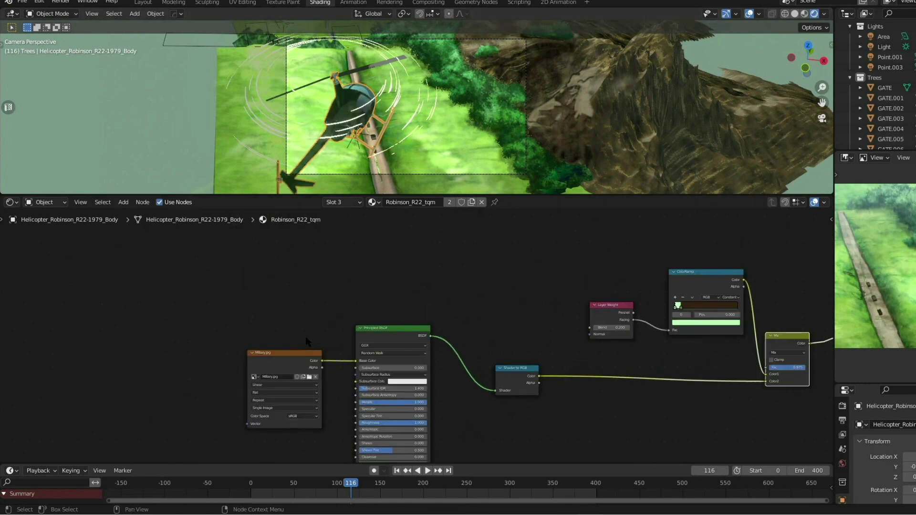
left_click_drag(299, 353, 298, 342)
scroll(480, 290, "down", 2)
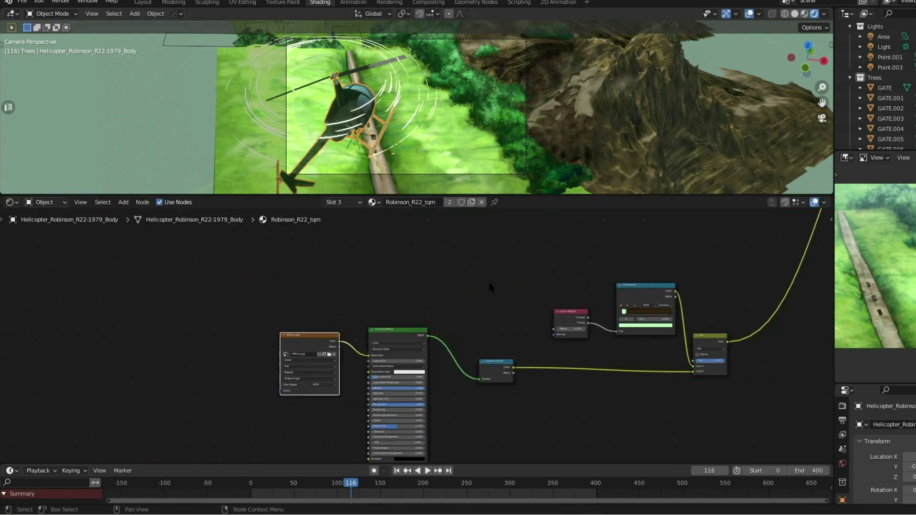
scroll(491, 234, "down", 2)
Play the animation from frame 116 to frame 155 and inspect the helicopter and the upper node chain
key("space")
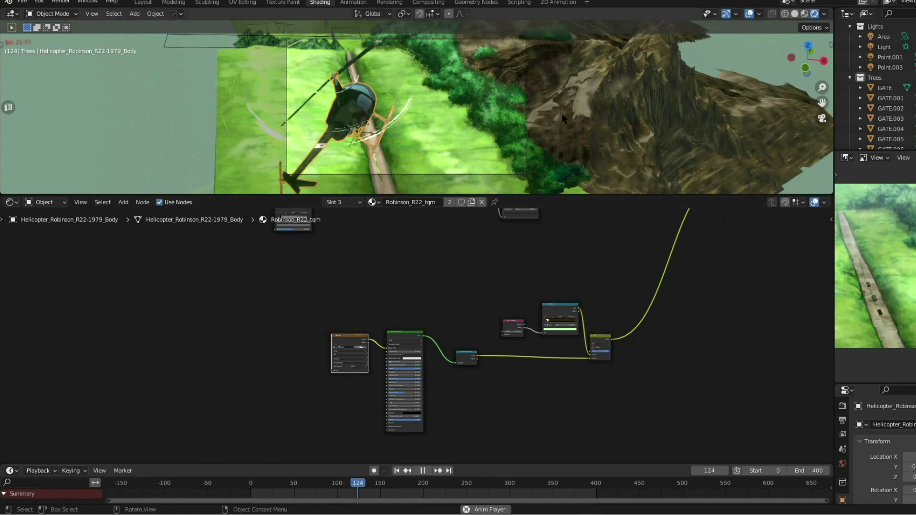
scroll(631, 290, "down", 3)
middle_click_drag(603, 286, 532, 398)
scroll(532, 398, "up", 3)
scroll(413, 114, "up", 3)
middle_click_drag(428, 114, 447, 135, "shift")
scroll(448, 140, "up", 2)
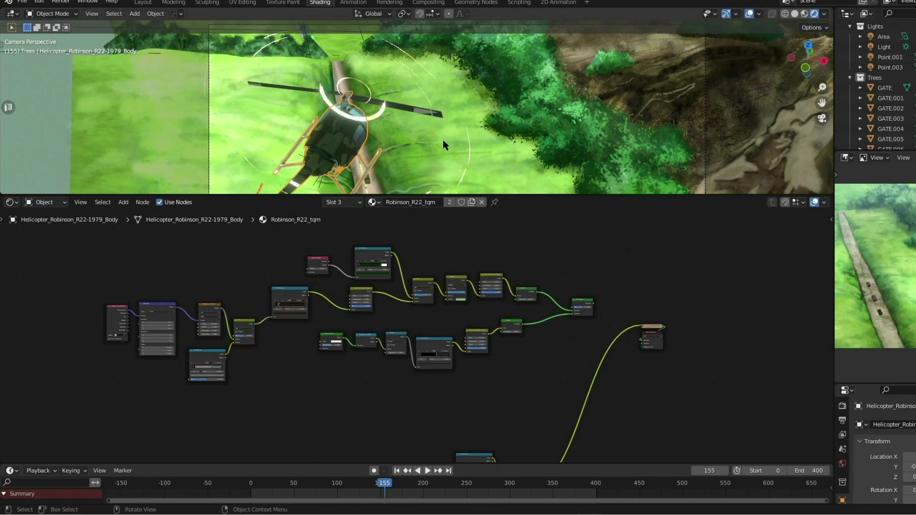
Select the outer motion-line ring around the rotor and try to move it slightly
left_click(443, 139)
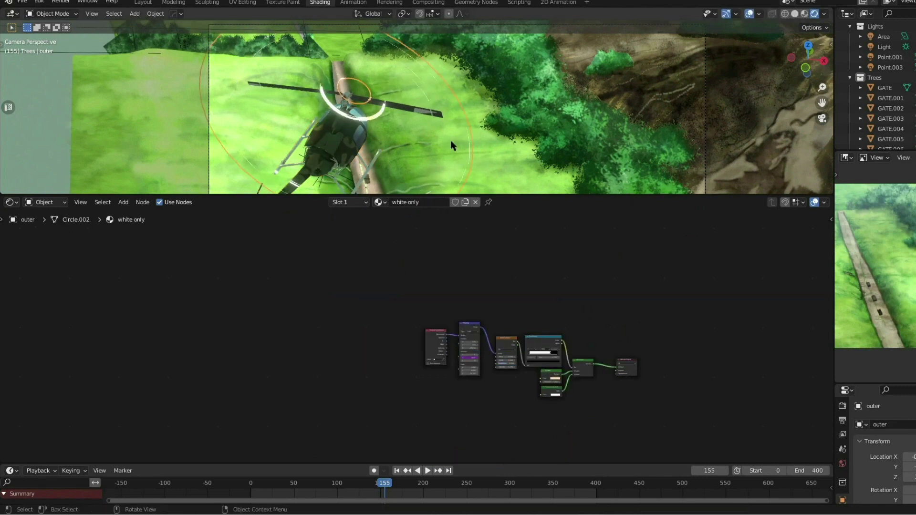
key("g")
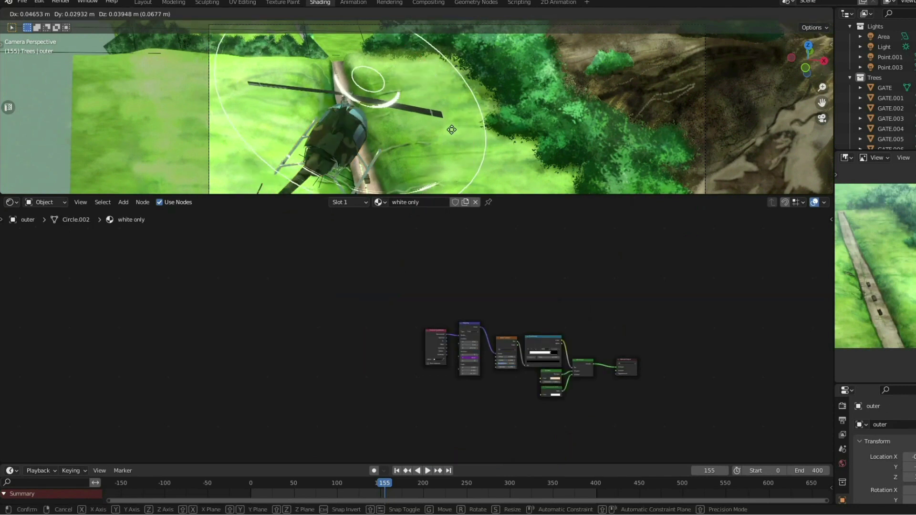
left_click(420, 111)
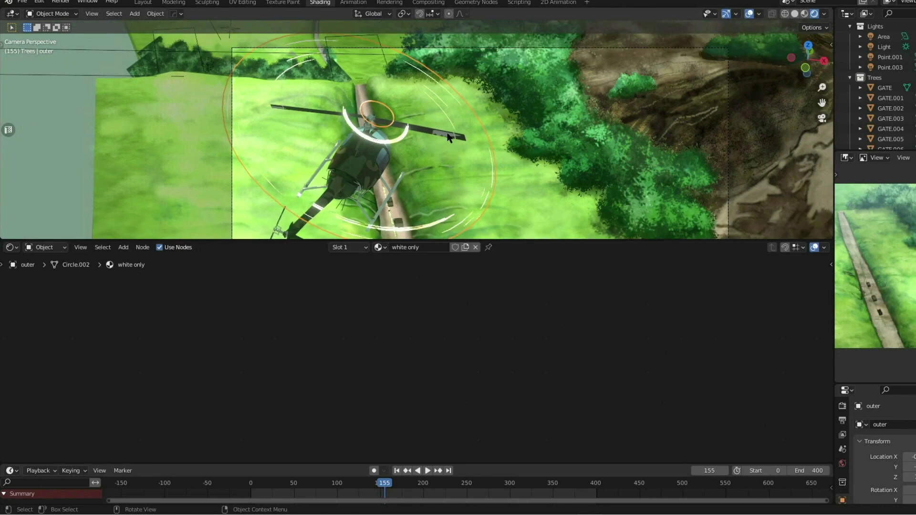
Select the helicopter's rotor blades, play the animation to frame 171 and inspect the Metal_Matte_Brown_tqm material nodes
left_click(448, 136)
key("space")
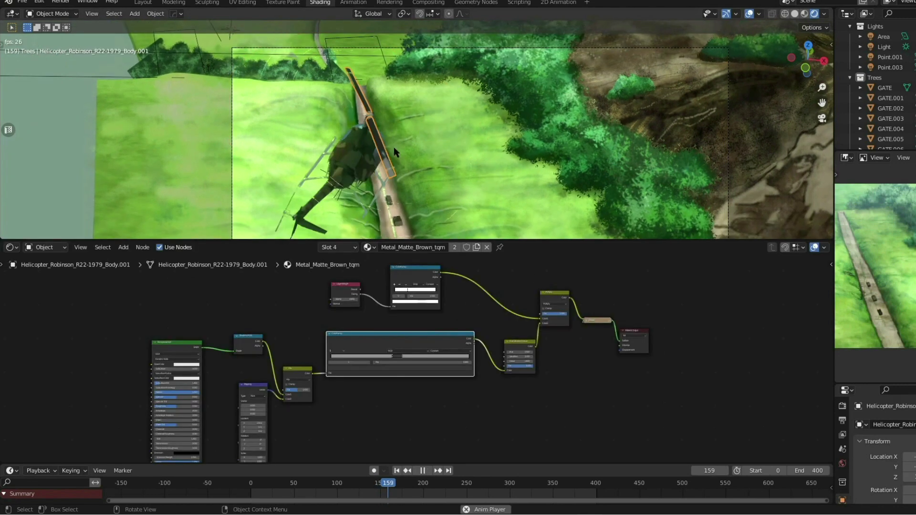
key("space")
scroll(615, 433, "down", 3)
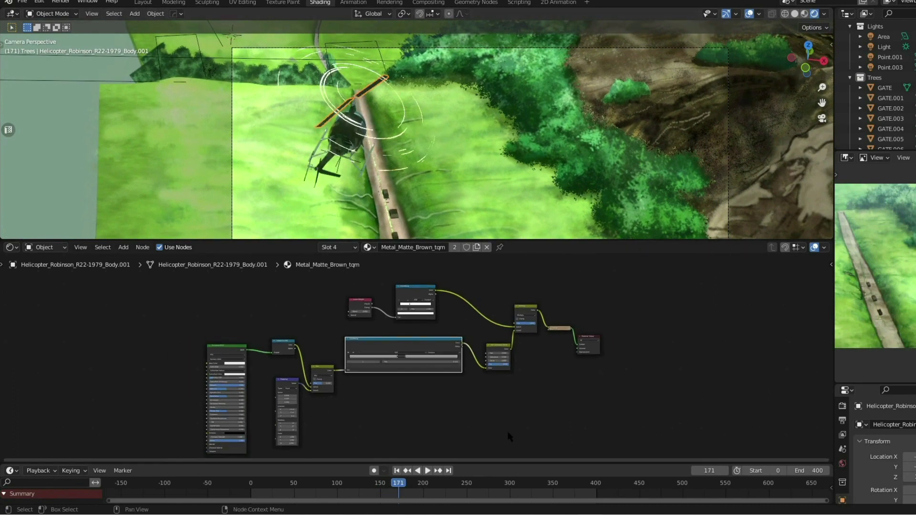
scroll(508, 429, "up", 4)
middle_click_drag(507, 418, 547, 409)
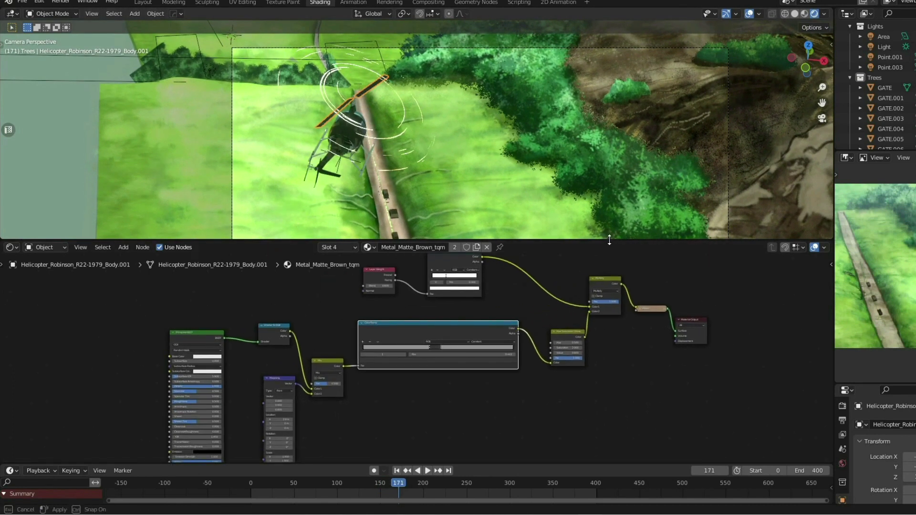
Enlarge the 3D viewport above the node area and bring the helicopter and its rotor into close view
left_click_drag(608, 241, 572, 179)
scroll(548, 376, "up", 2)
scroll(566, 395, "down", 1)
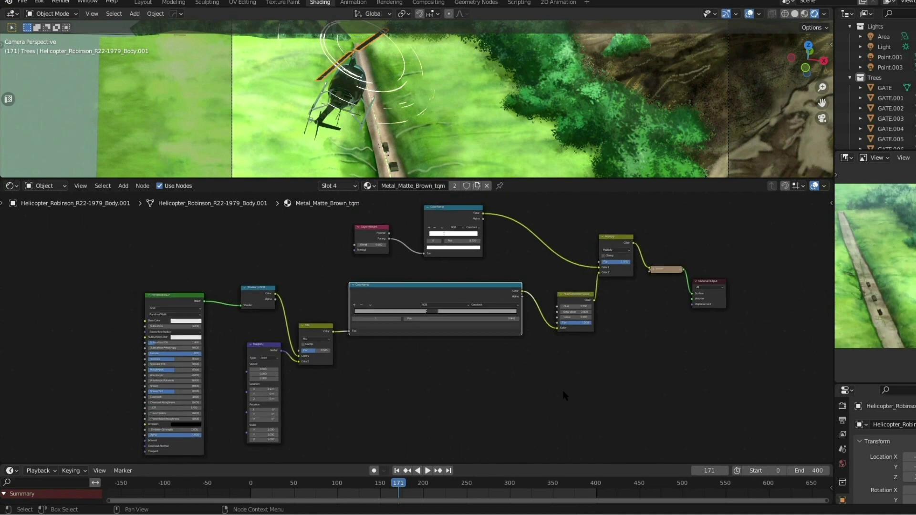
scroll(563, 395, "up", 1)
left_click_drag(611, 178, 589, 284)
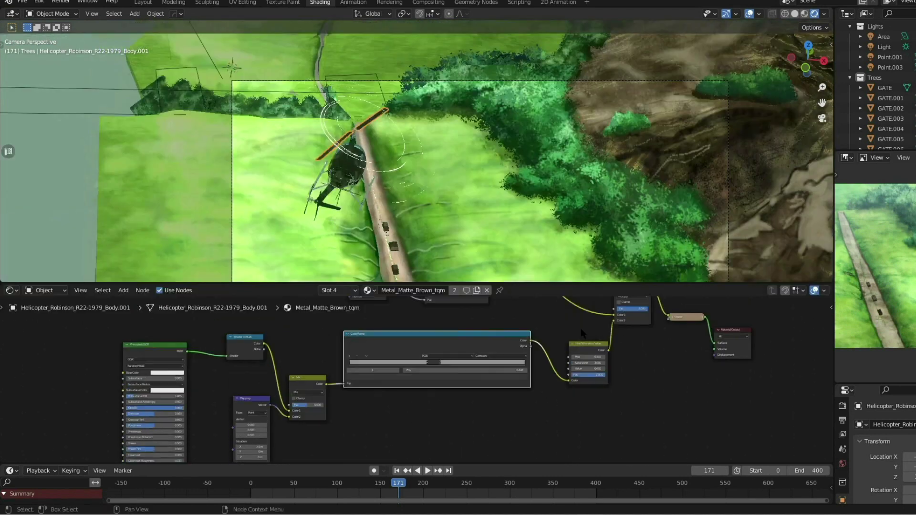
scroll(580, 328, "down", 2)
scroll(474, 202, "up", 3)
scroll(507, 158, "down", 3)
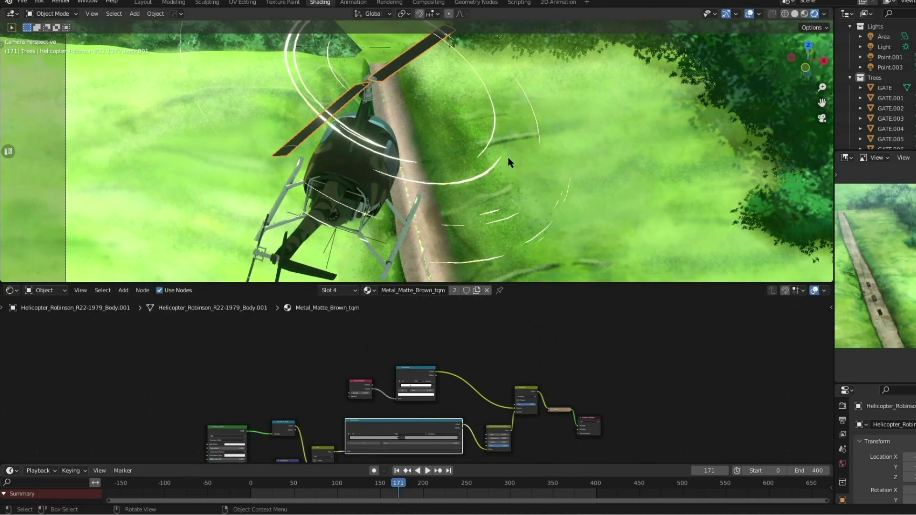
Show the rotor blades' transform values beside the camera view to check their Z rotation
key("n")
scroll(588, 126, "up", 3)
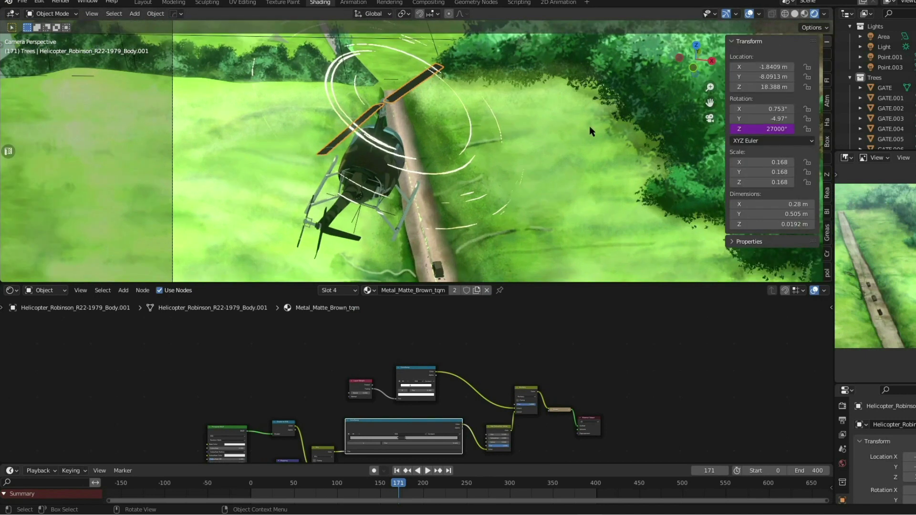
scroll(487, 102, "down", 3)
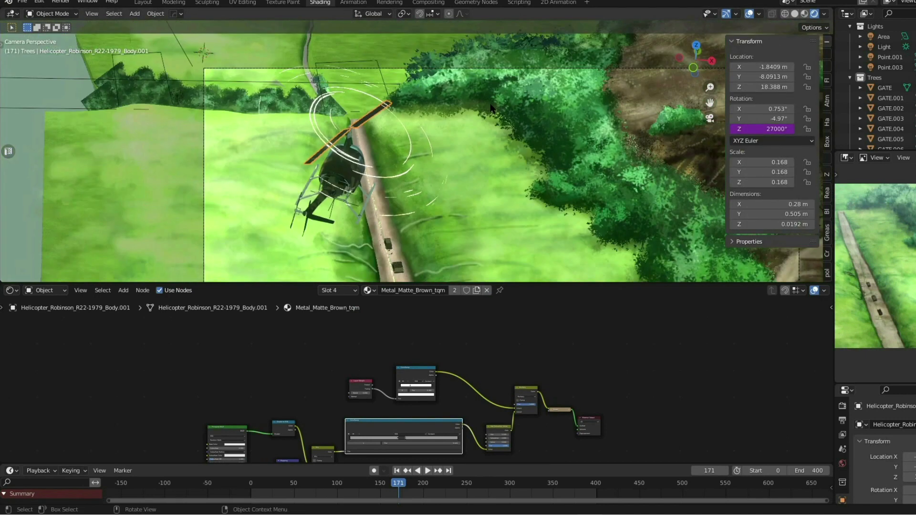
Play the animation, restart it from about frame 80, pause at frame 130 and resume to watch the rotor spin
key("space")
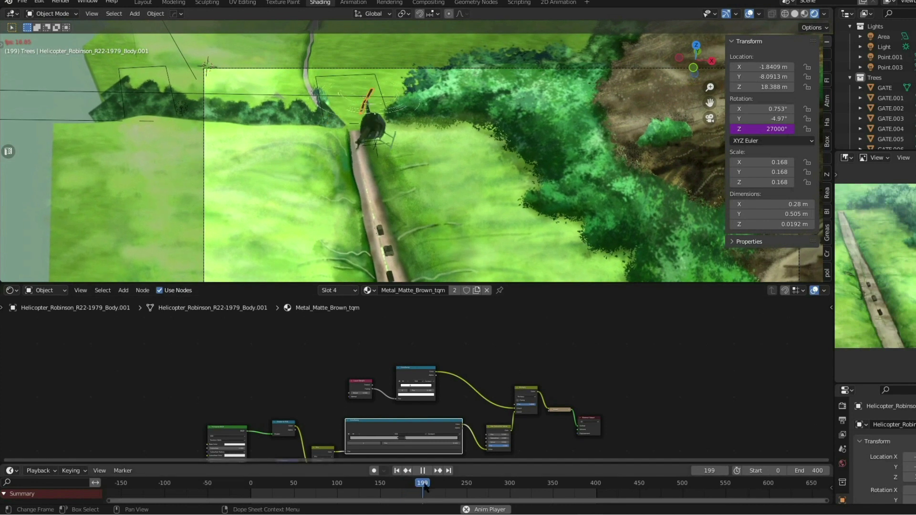
left_click(319, 493)
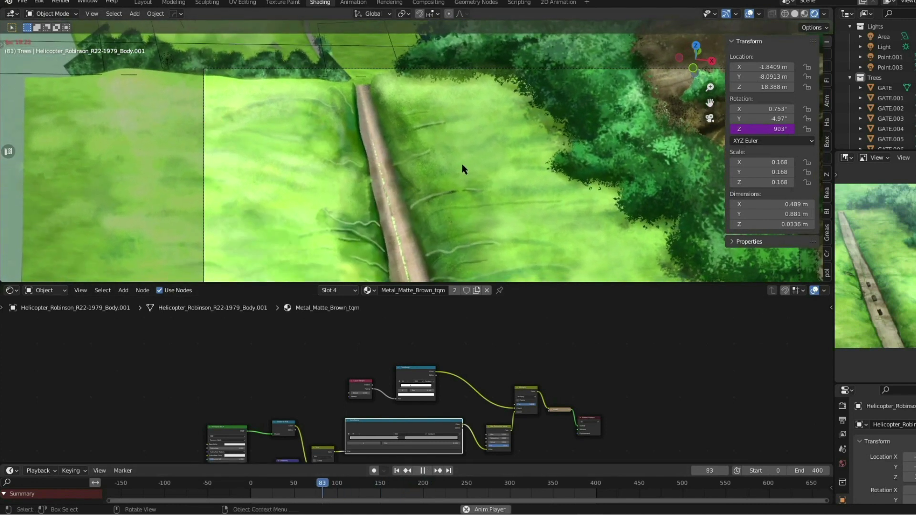
scroll(435, 150, "up", 4)
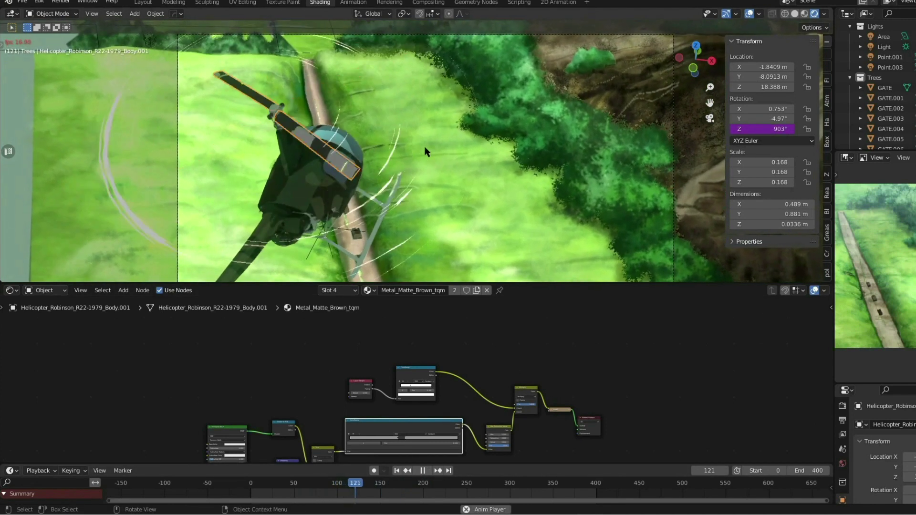
key("space")
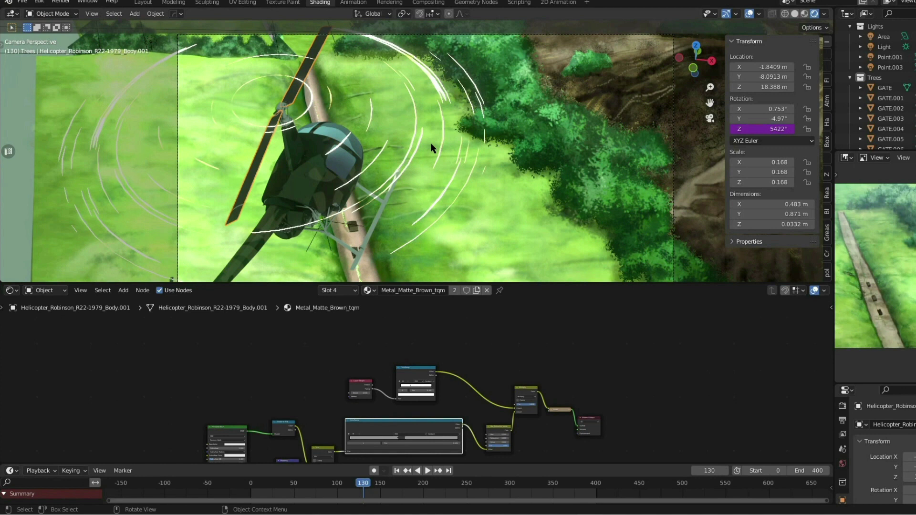
scroll(430, 142, "down", 4)
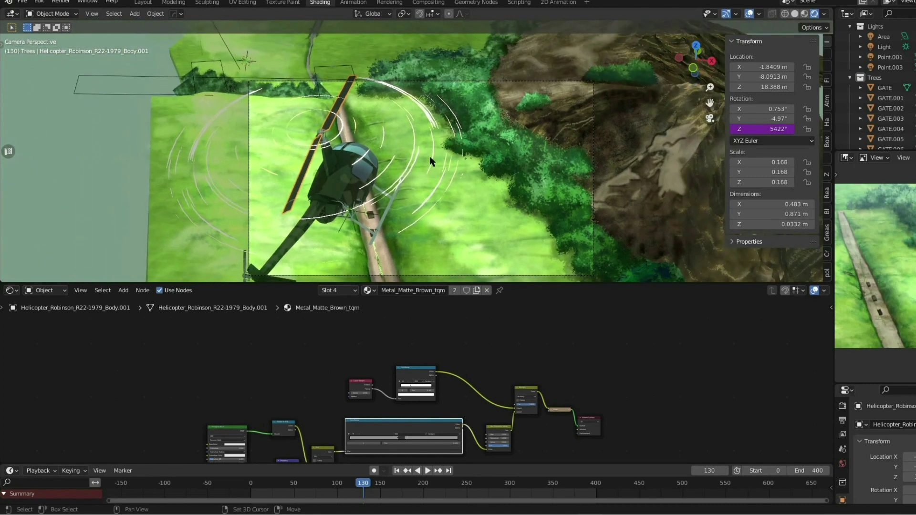
key("space")
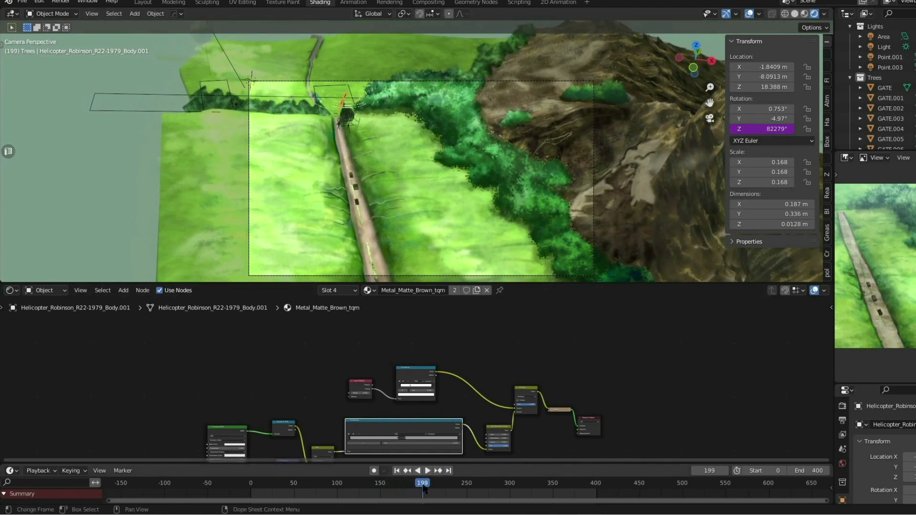
Return to frame 131, bring the helicopter into close view and open the rotor blades' Z rotation expression
left_click(366, 491)
key("Escape")
scroll(396, 167, "up", 2)
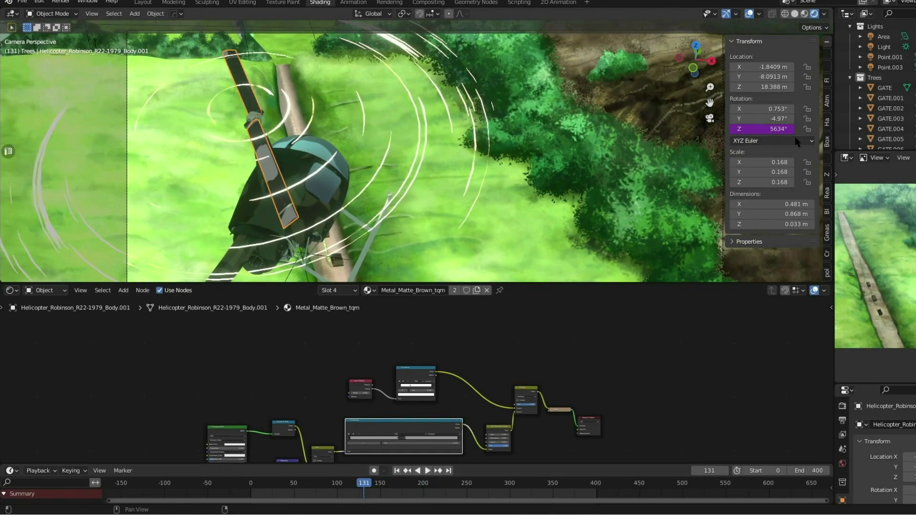
left_click(784, 131)
left_click(779, 132)
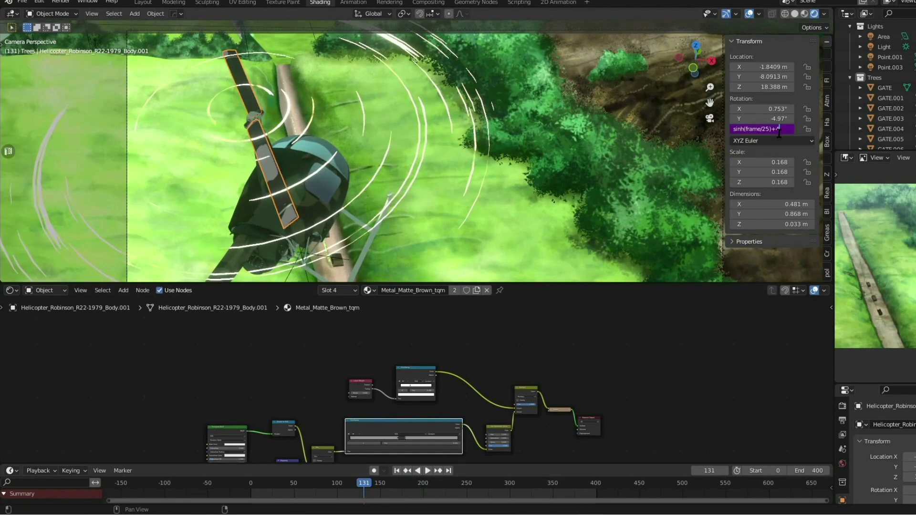
Examine the driver expression in the rotor blades' Z rotation term by term without editing it
left_click(738, 129)
key("Right")
key("Right")
key("Right")
key("Home")
left_click(752, 131)
key("Right")
key("Right")
key("Right")
key("Right")
key("Right")
key("Right")
key("Right")
key("Right")
key("Right")
left_click_drag(792, 138, 701, 142)
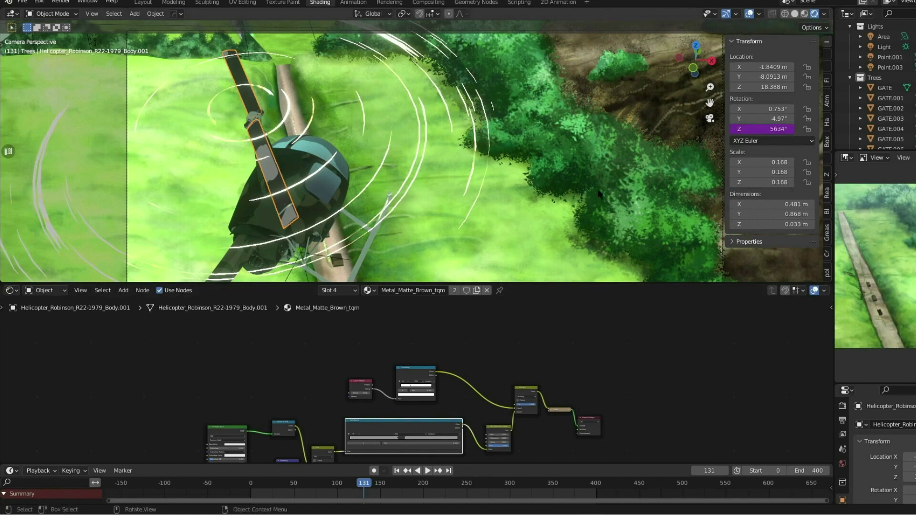
left_click(744, 129)
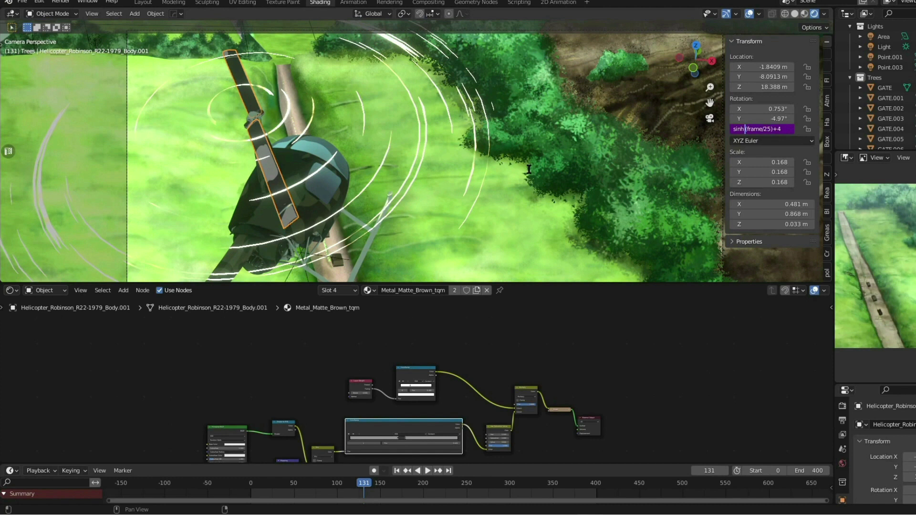
key("Return")
Play the animation on to frame 236 and inspect the landscape in the camera view
key("space")
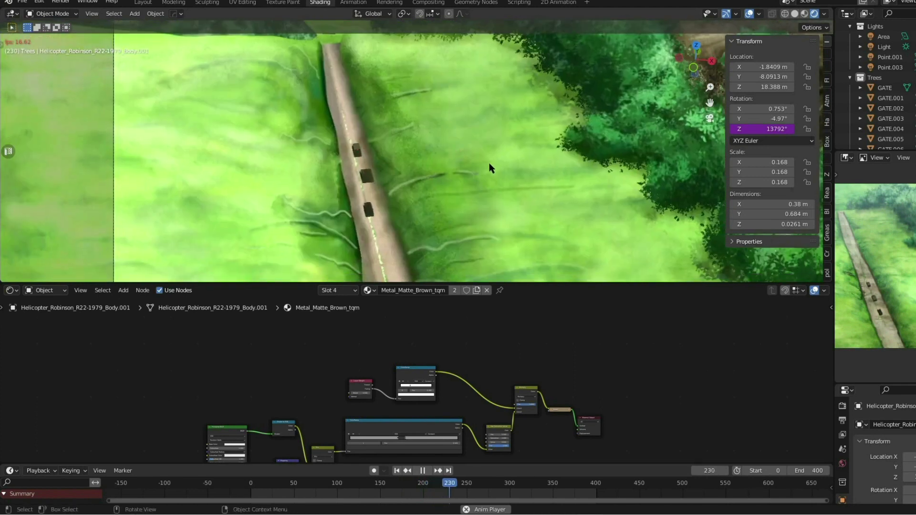
key("space")
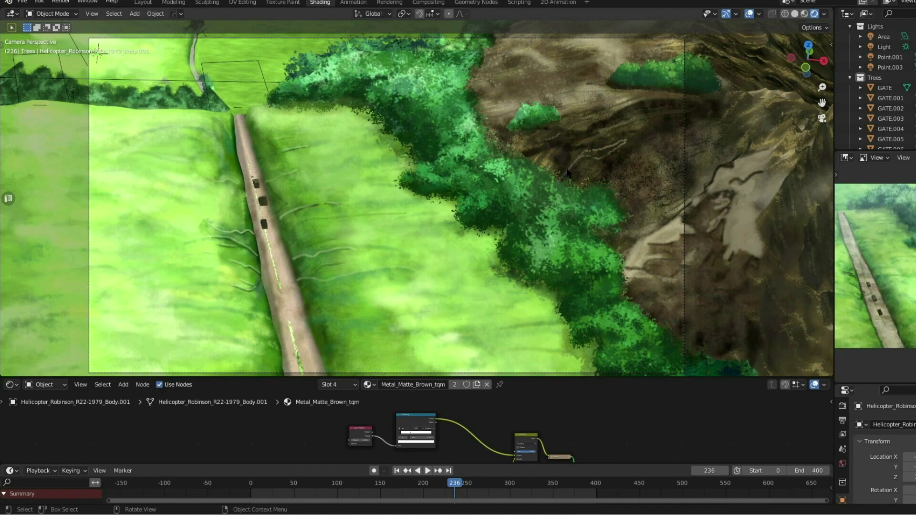
scroll(520, 191, "down", 2)
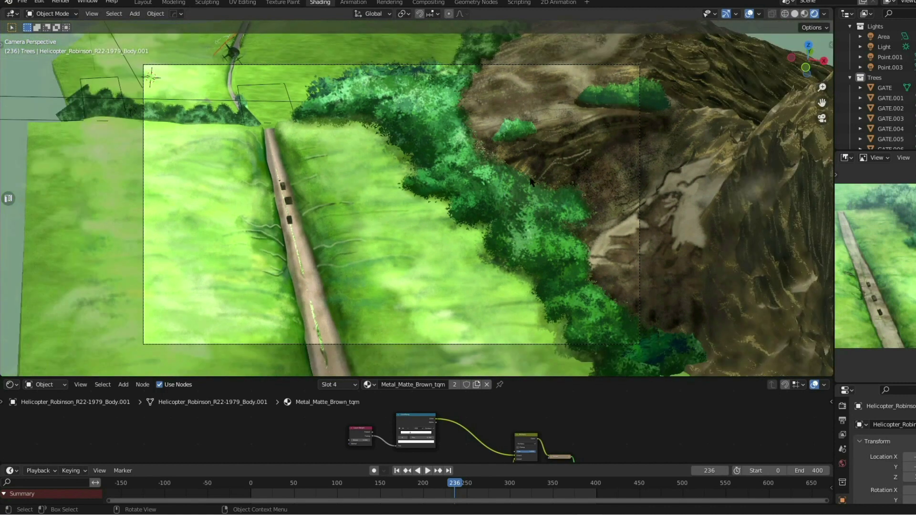
scroll(530, 182, "up", 3)
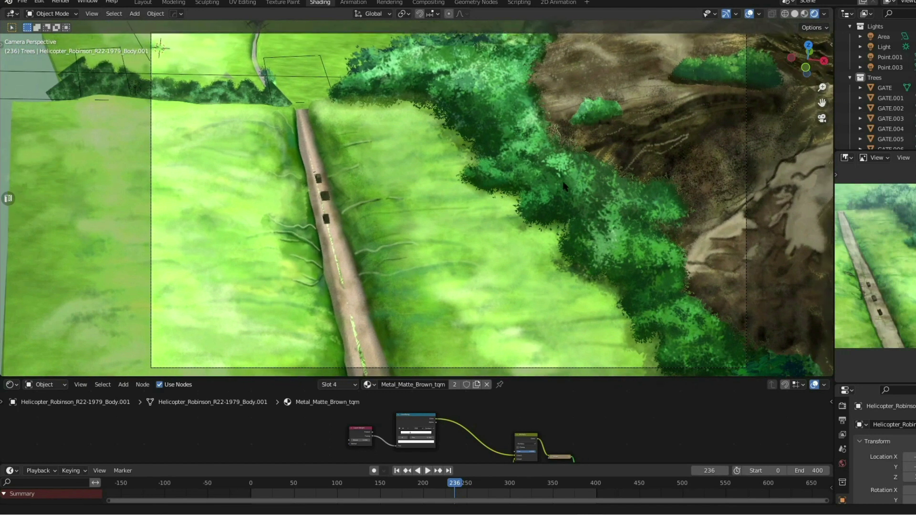
middle_click_drag(563, 183, 560, 184, "shift")
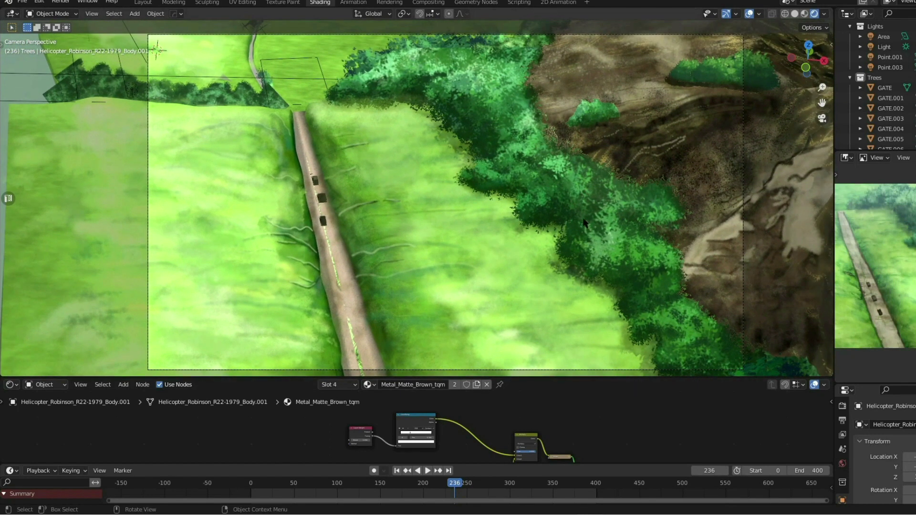
In the Compositing workspace, send the Multiply node's output to the Viewer and reposition the Viewer node just above Composite
left_click(427, 2)
scroll(463, 127, "up", 4)
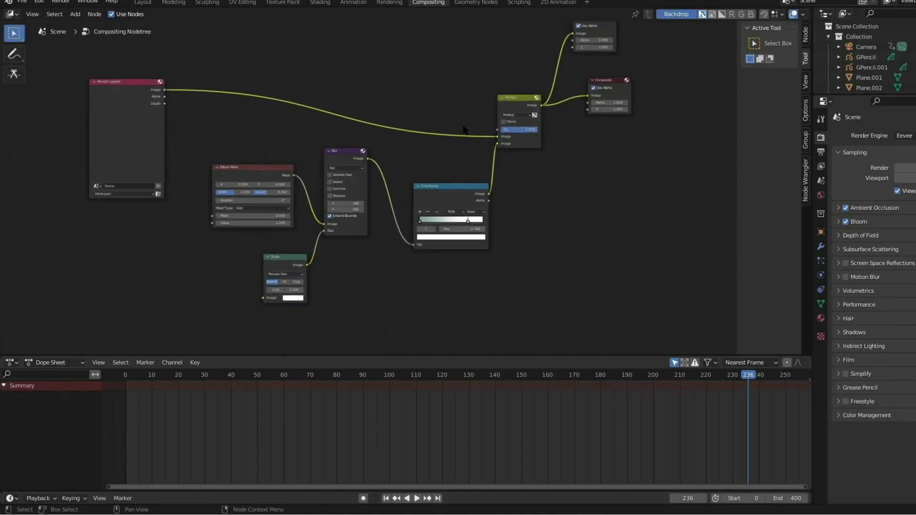
middle_click_drag(432, 83, 445, 133)
left_click(538, 155, "ctrl+shift")
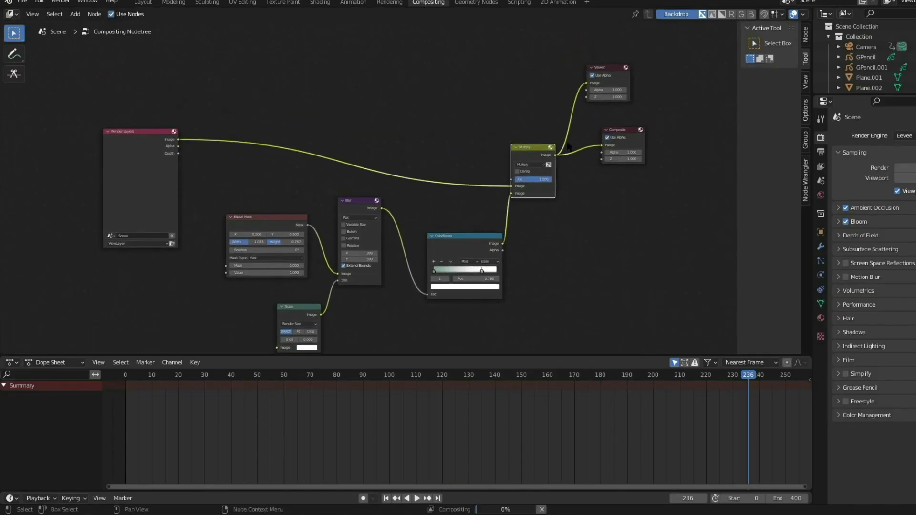
left_click_drag(533, 148, 525, 148)
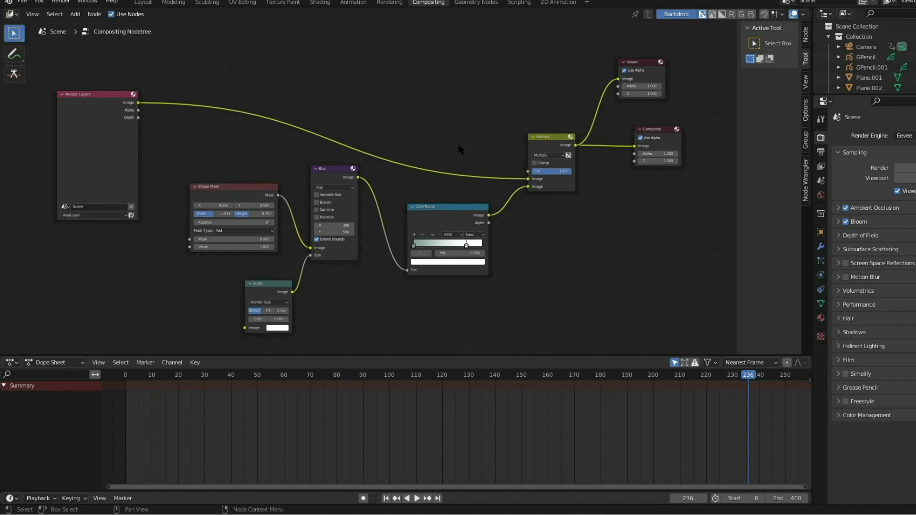
left_click_drag(652, 63, 674, 78)
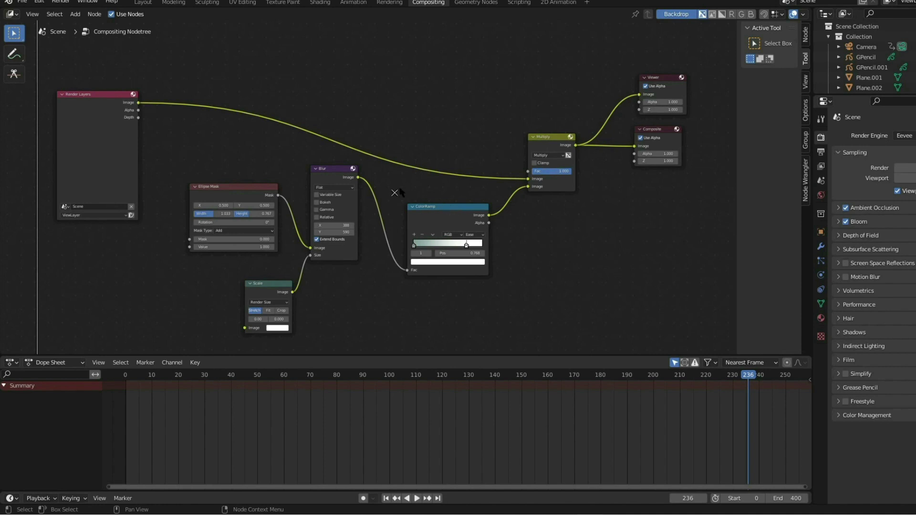
Examine the compositing chain from Render Layers and Ellipse Mask through Blur and ColorRamp to the Multiply node
scroll(393, 194, "down", 1)
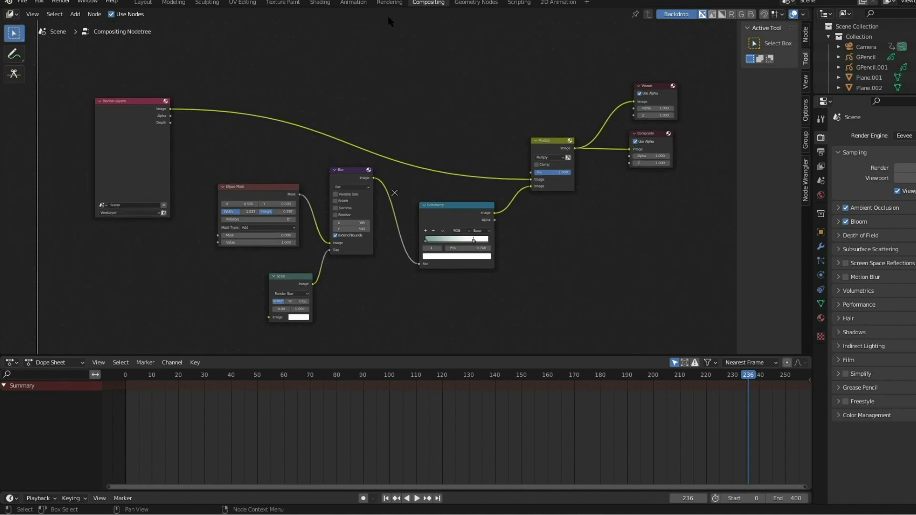
scroll(496, 109, "down", 1)
scroll(496, 109, "up", 2)
middle_click_drag(496, 109, 425, 122)
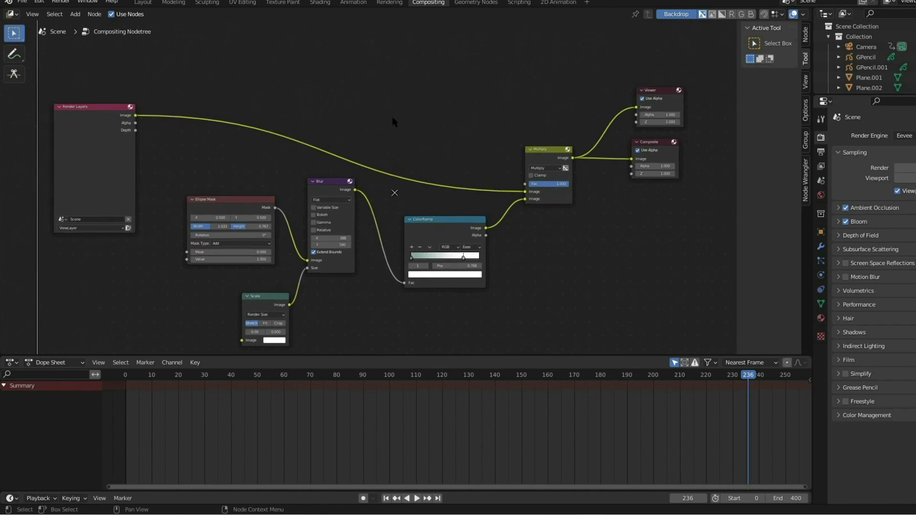
middle_click_drag(358, 165, 512, 102)
middle_click_drag(576, 88, 361, 149)
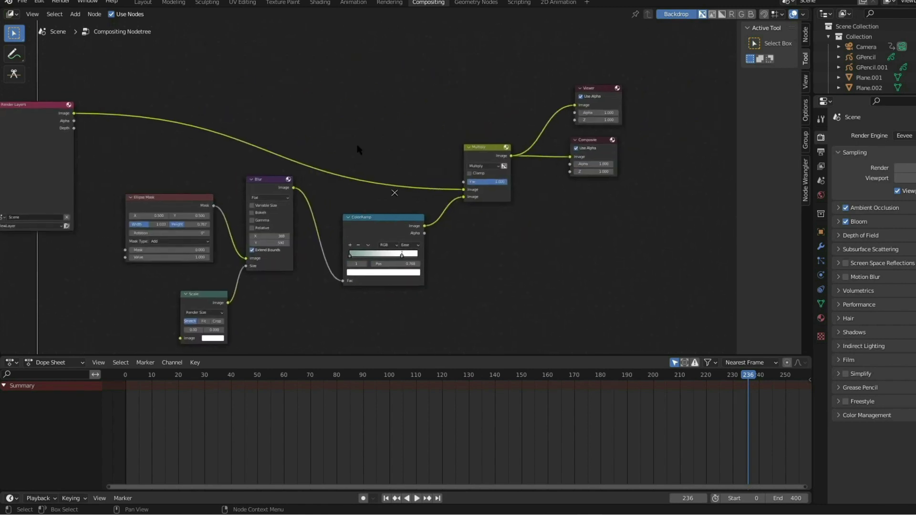
scroll(370, 185, "up", 3)
middle_click_drag(621, 122, 647, 86)
scroll(508, 126, "down", 1)
middle_click_drag(545, 152, 611, 154)
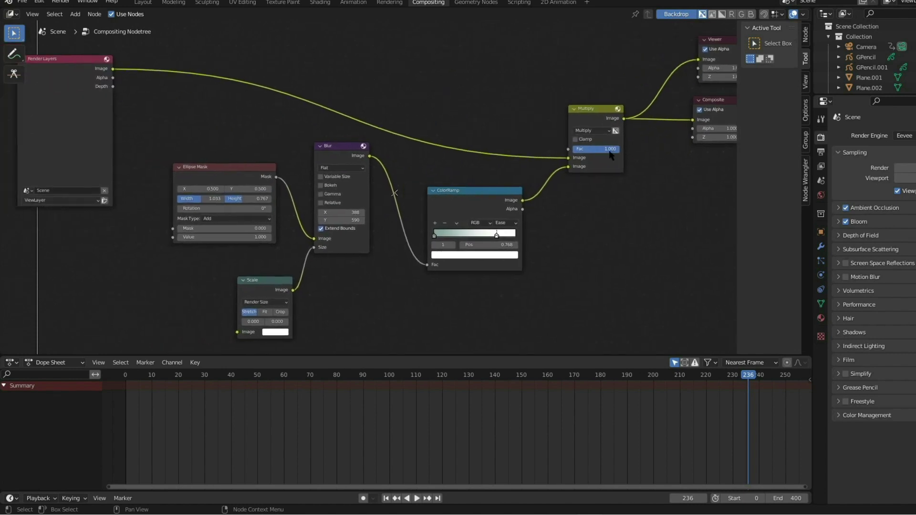
Rearrange the compositing nodes by moving ColorRamp slightly up and Blur down to line up with it
scroll(545, 107, "down", 2)
middle_click_drag(467, 106, 477, 124)
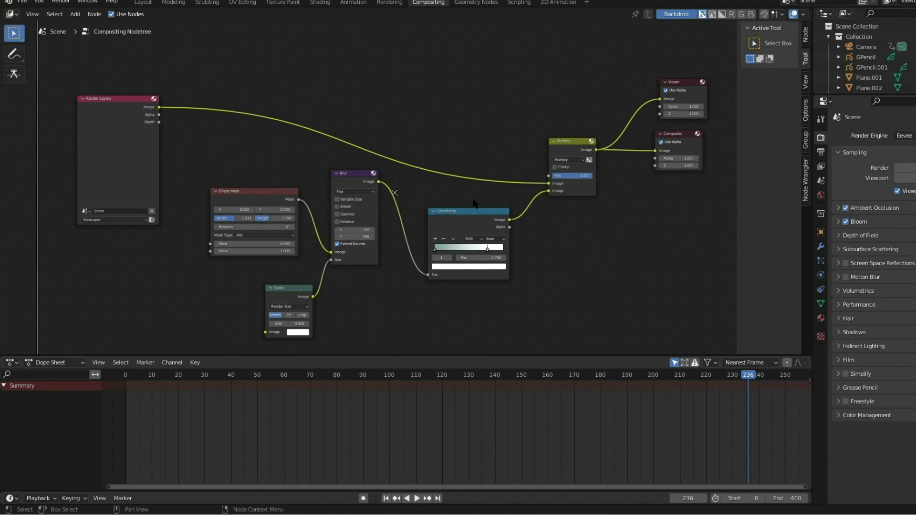
left_click_drag(481, 221, 475, 209)
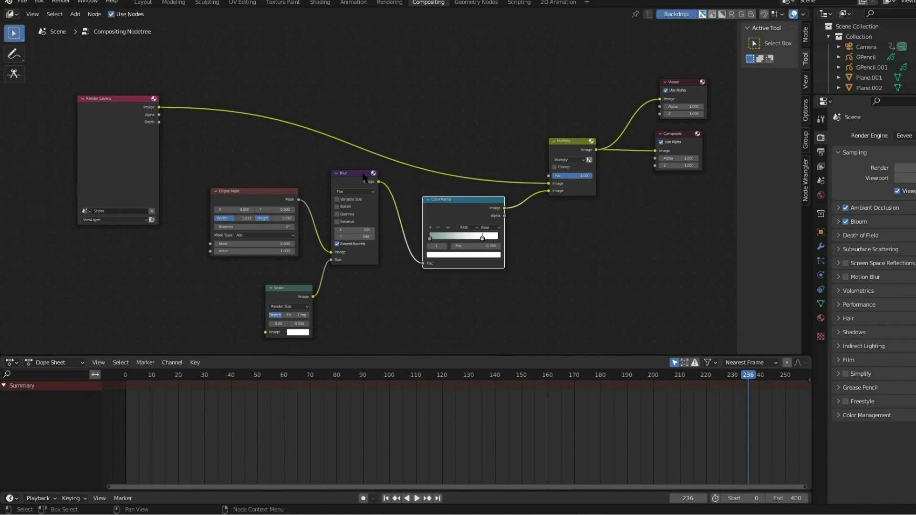
left_click_drag(364, 178, 364, 203)
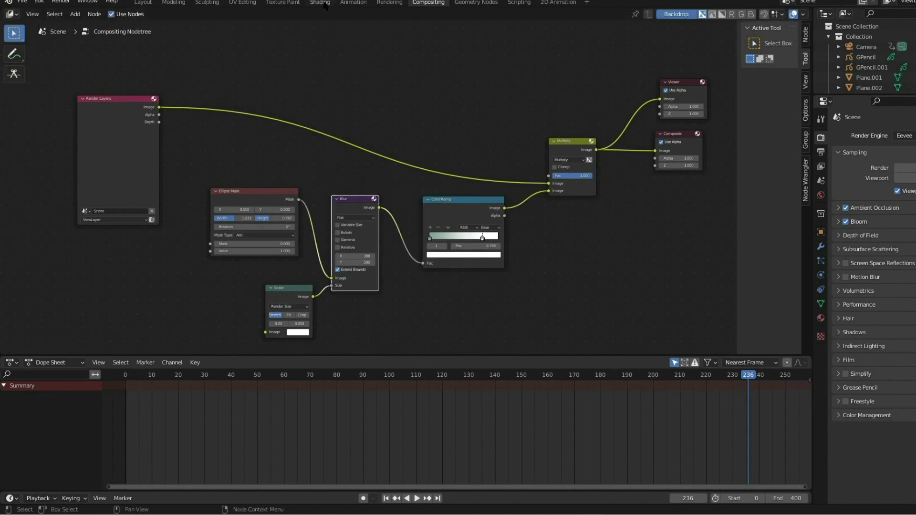
Return to the Shading workspace and view the landscape inside the camera frame
left_click(320, 2)
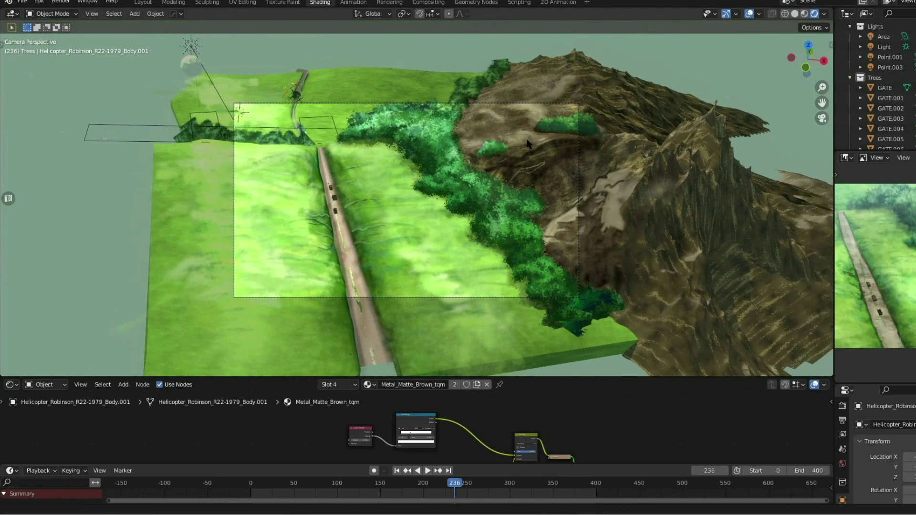
scroll(393, 125, "up", 4)
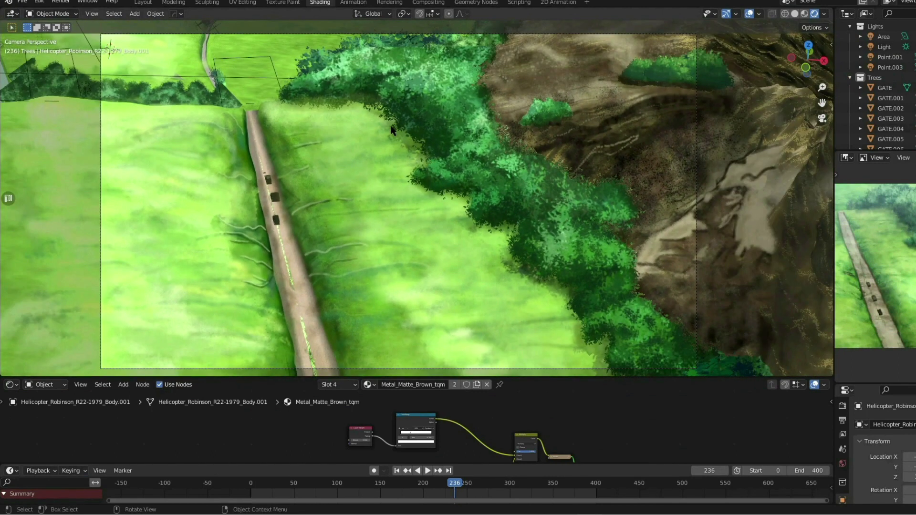
scroll(389, 127, "down", 1)
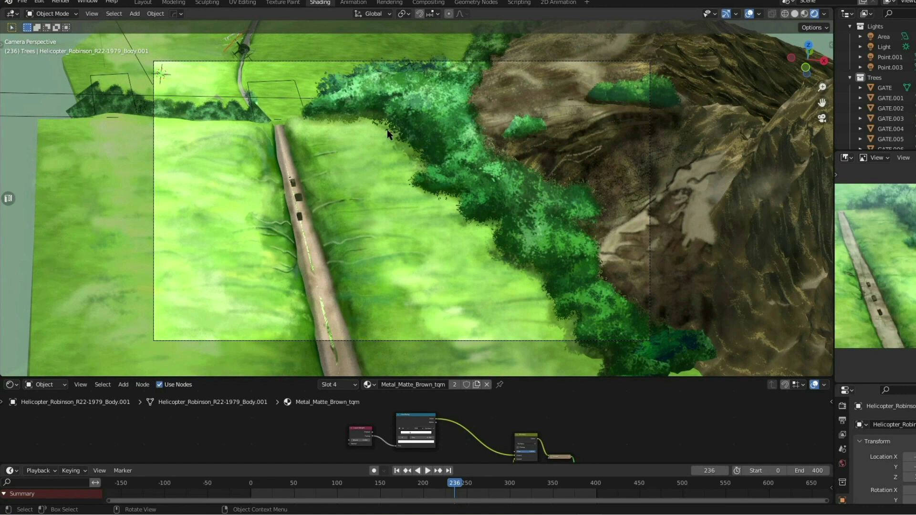
scroll(387, 129, "up", 1)
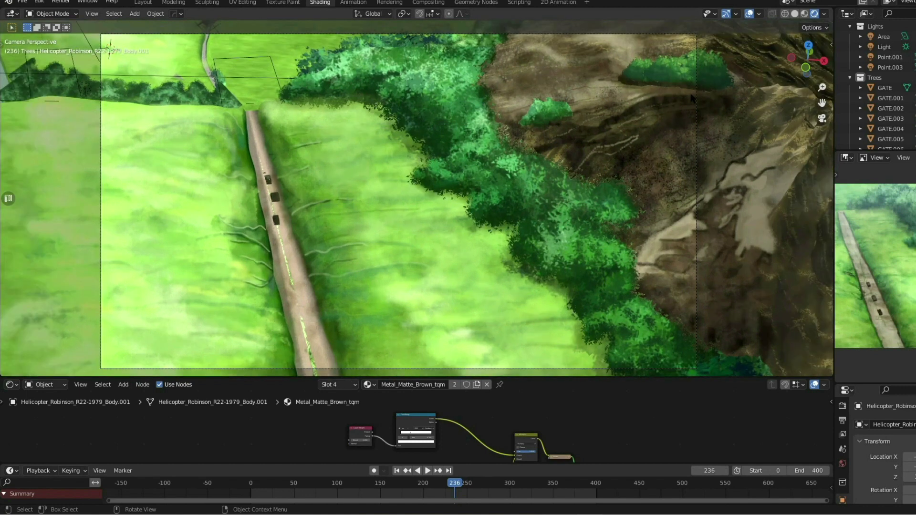